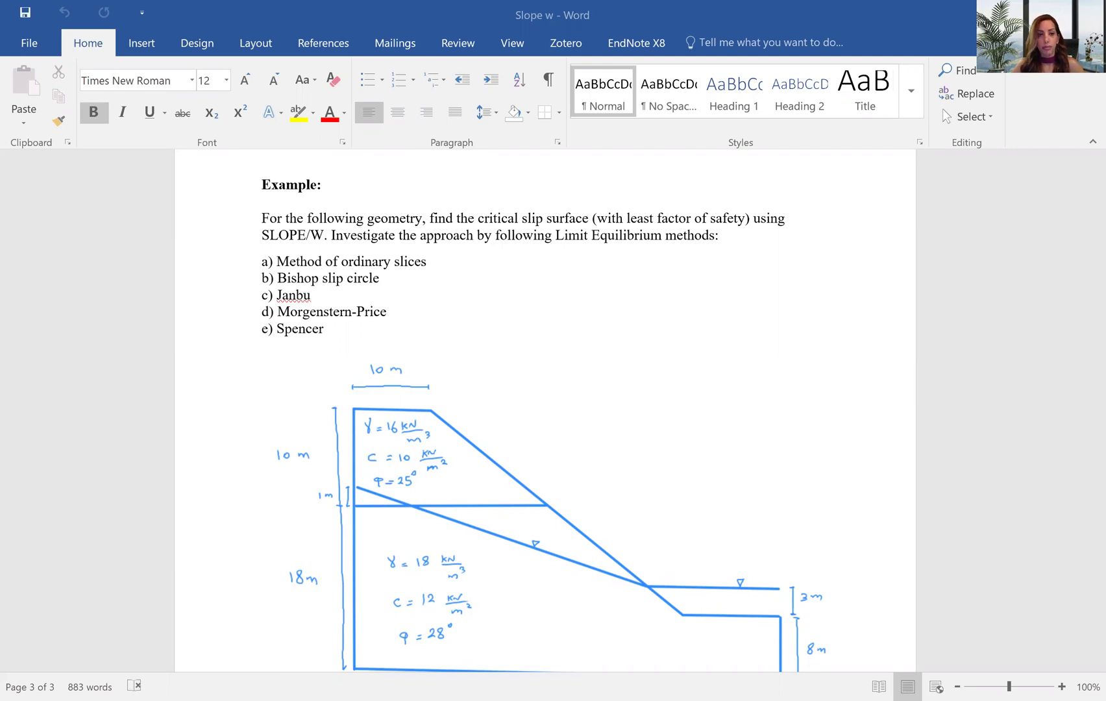
Examine the slope geometry, soil properties, water levels and the table of limit equilibrium methods in the example problem.
{"action": "scroll", "coordinate": [389, 454], "scroll_direction": "down", "scroll_amount": 3}
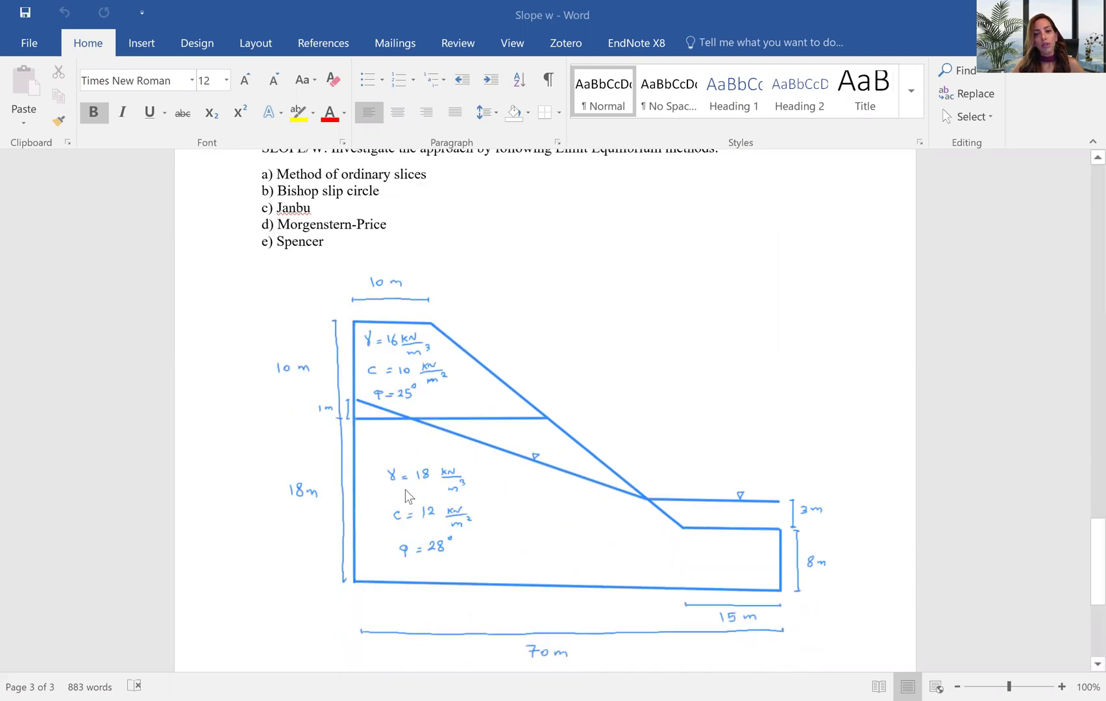
{"action": "scroll", "coordinate": [567, 404], "scroll_direction": "down", "scroll_amount": 1}
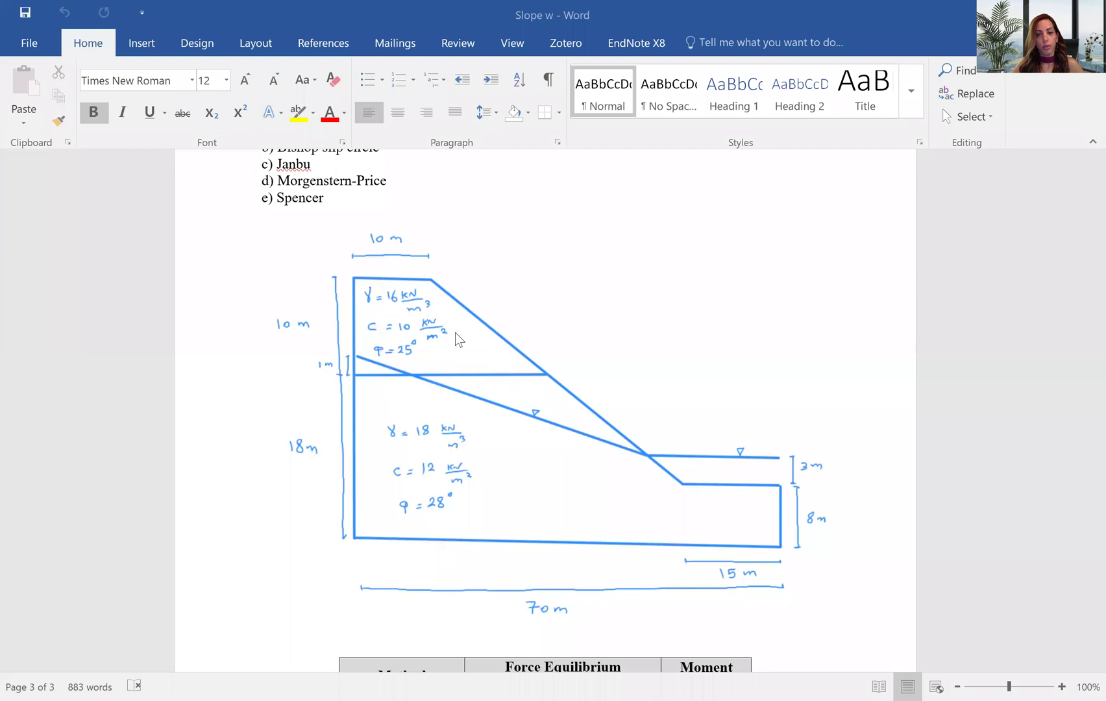
{"action": "scroll", "coordinate": [471, 395], "scroll_direction": "down", "scroll_amount": 5}
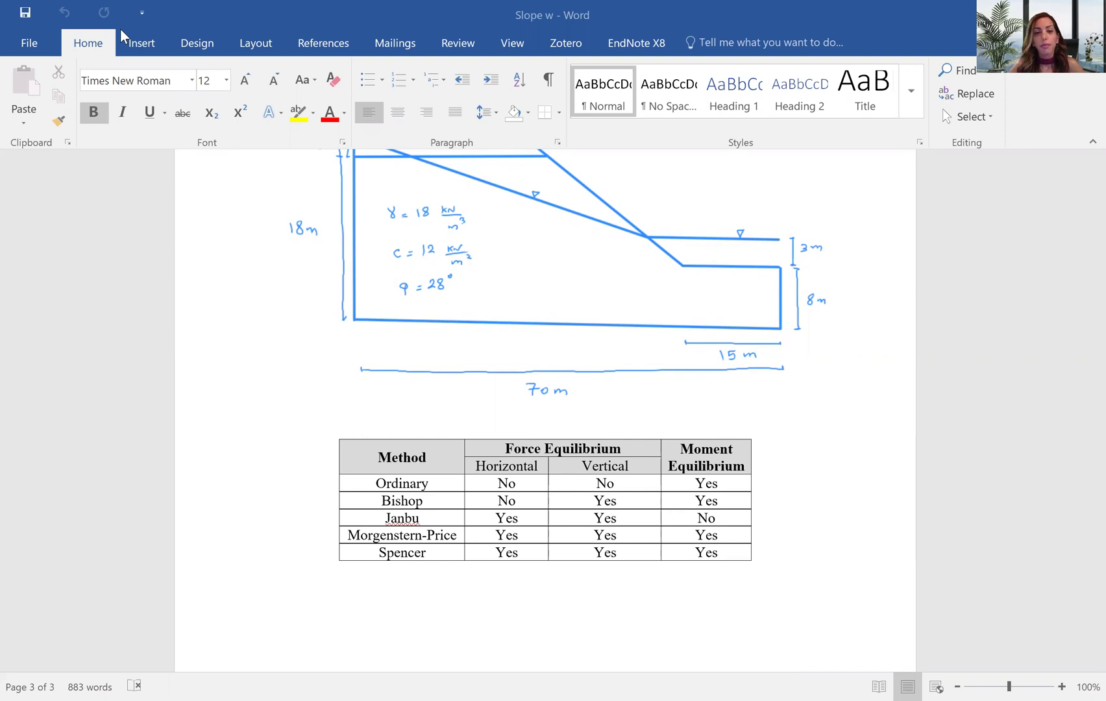
{"action": "scroll", "coordinate": [650, 263], "scroll_direction": "up", "scroll_amount": 3}
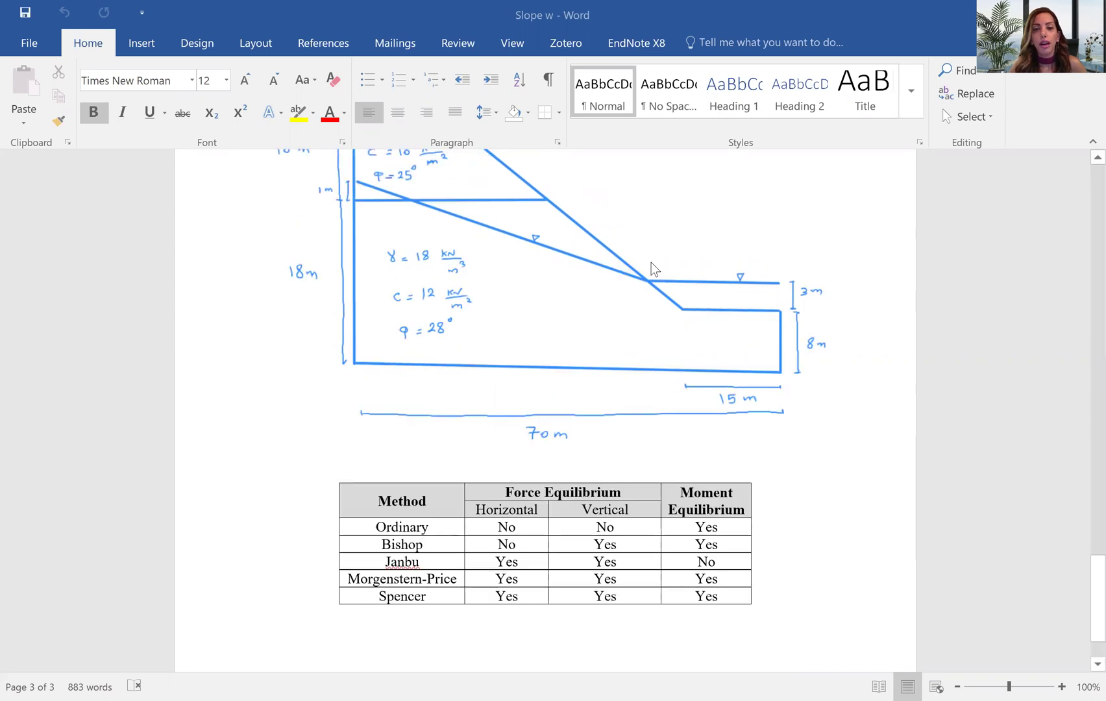
{"action": "scroll", "coordinate": [650, 268], "scroll_direction": "up", "scroll_amount": 1}
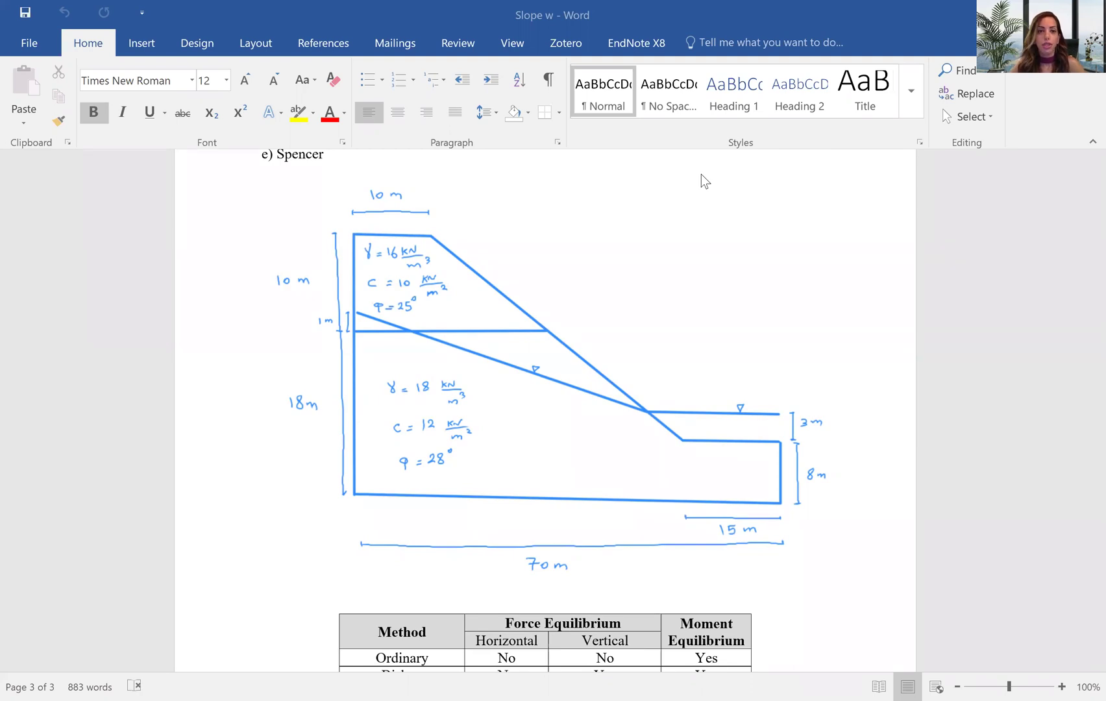
Switch to GeoStudio and create a 2D SLOPE/W project from the Metric - Letter template.
{"action": "key", "text": "alt+Tab"}
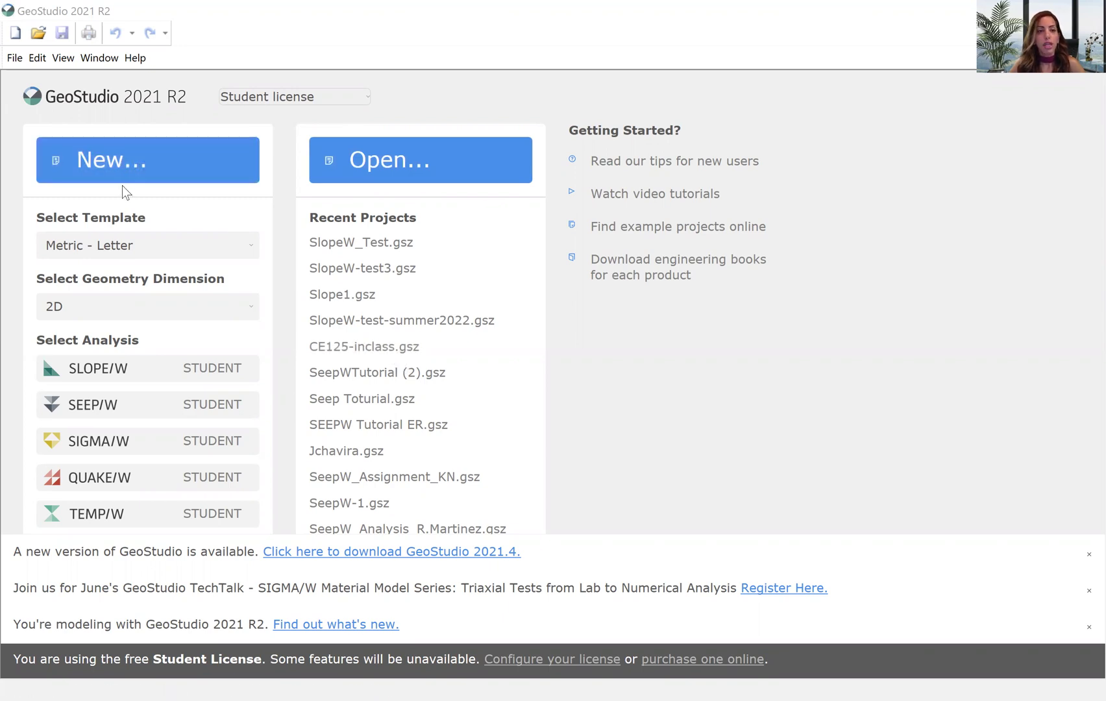
{"action": "left_click", "coordinate": [104, 253]}
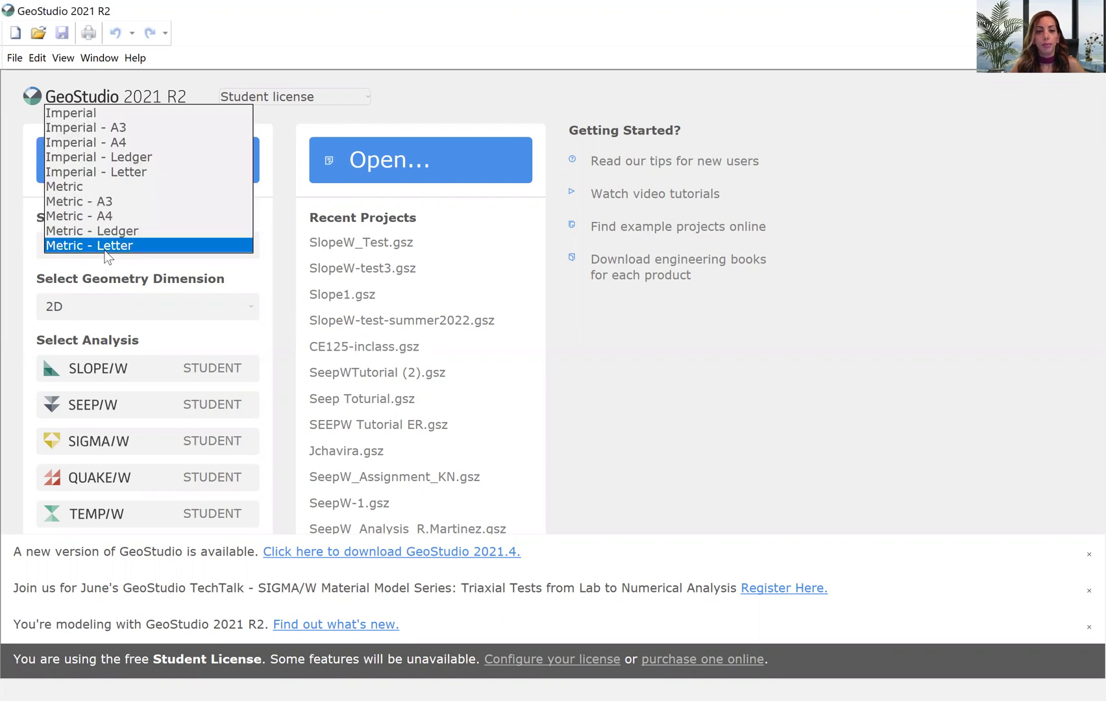
{"action": "left_click", "coordinate": [105, 247]}
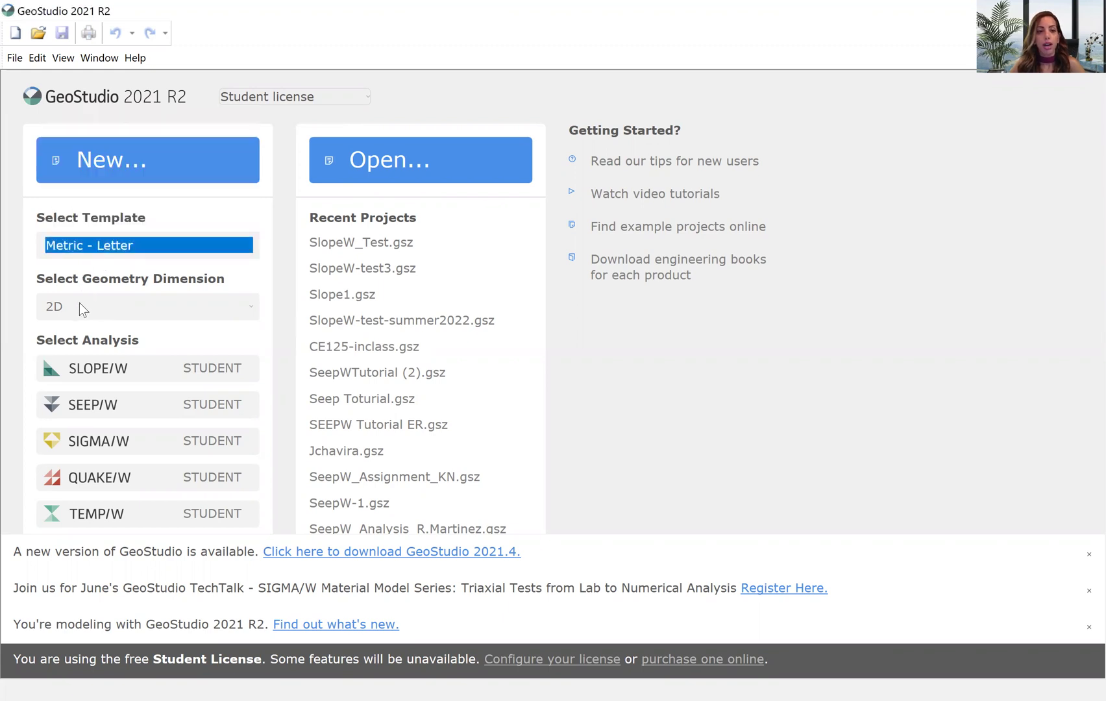
{"action": "left_click", "coordinate": [79, 303]}
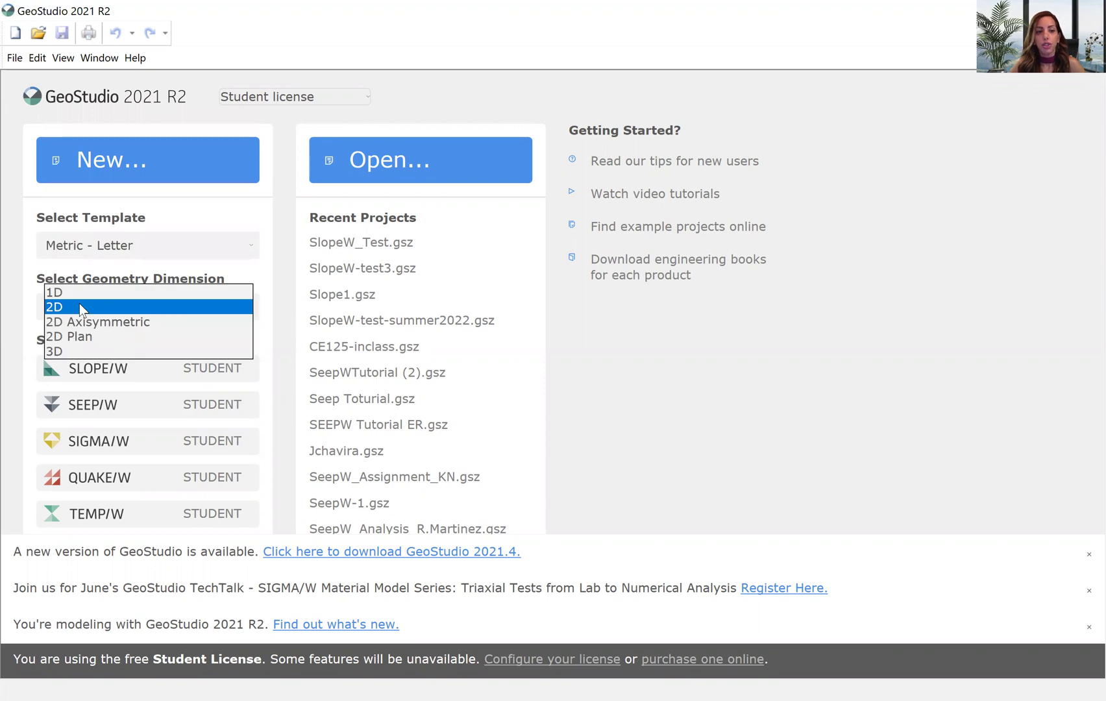
{"action": "left_click", "coordinate": [79, 306]}
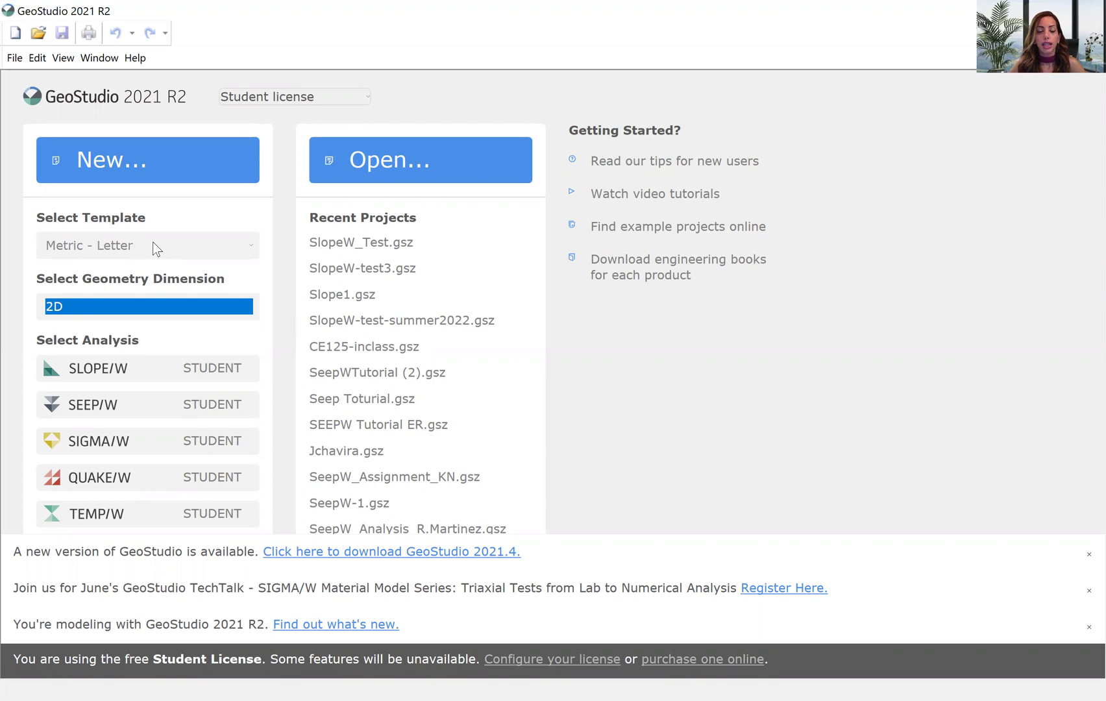
{"action": "left_click", "coordinate": [113, 374]}
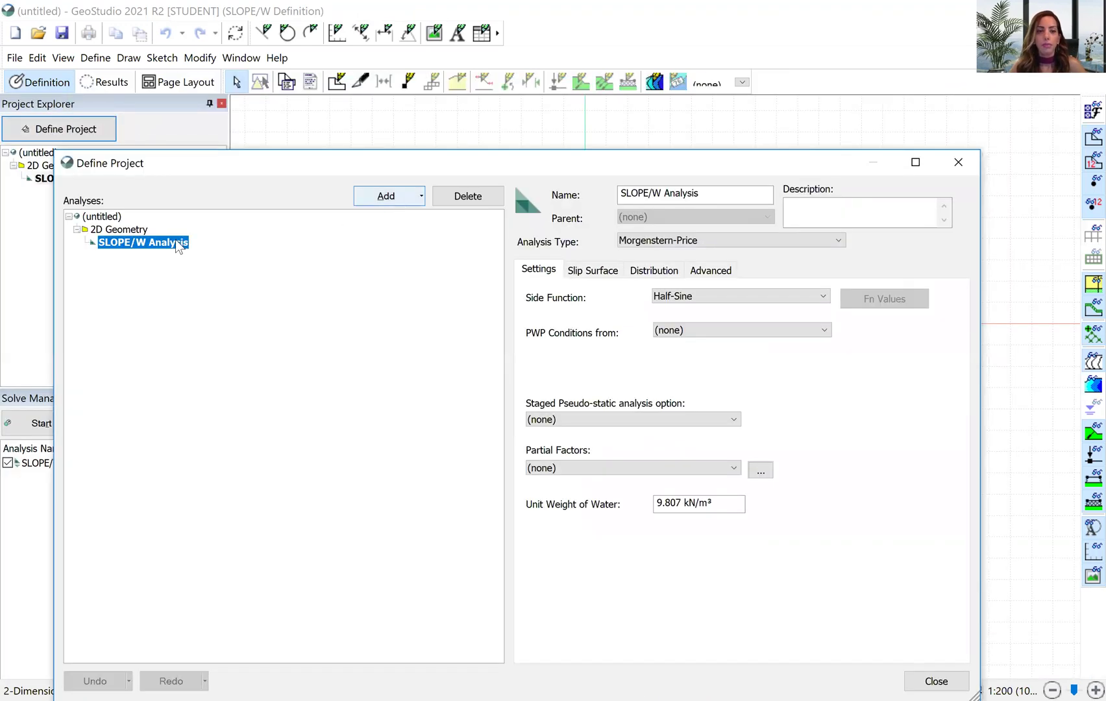
Set the SLOPE/W analysis type to Ordinary and take its PWP conditions from a Piezometric Line.
{"action": "left_click", "coordinate": [173, 241]}
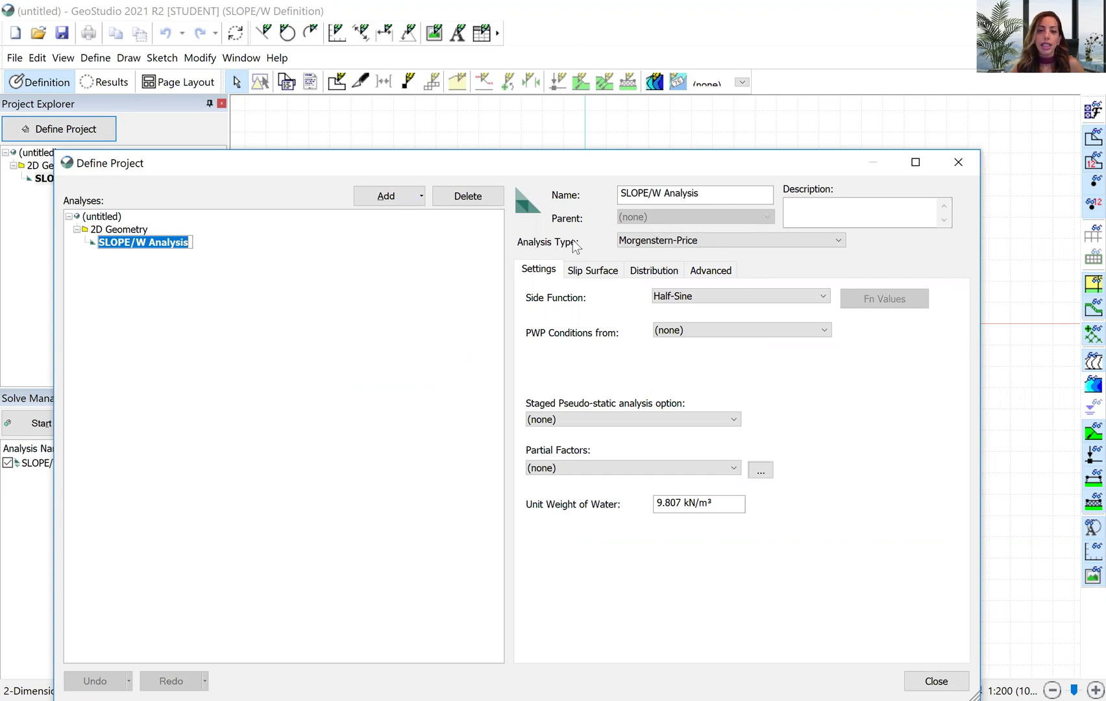
{"action": "left_click", "coordinate": [636, 245]}
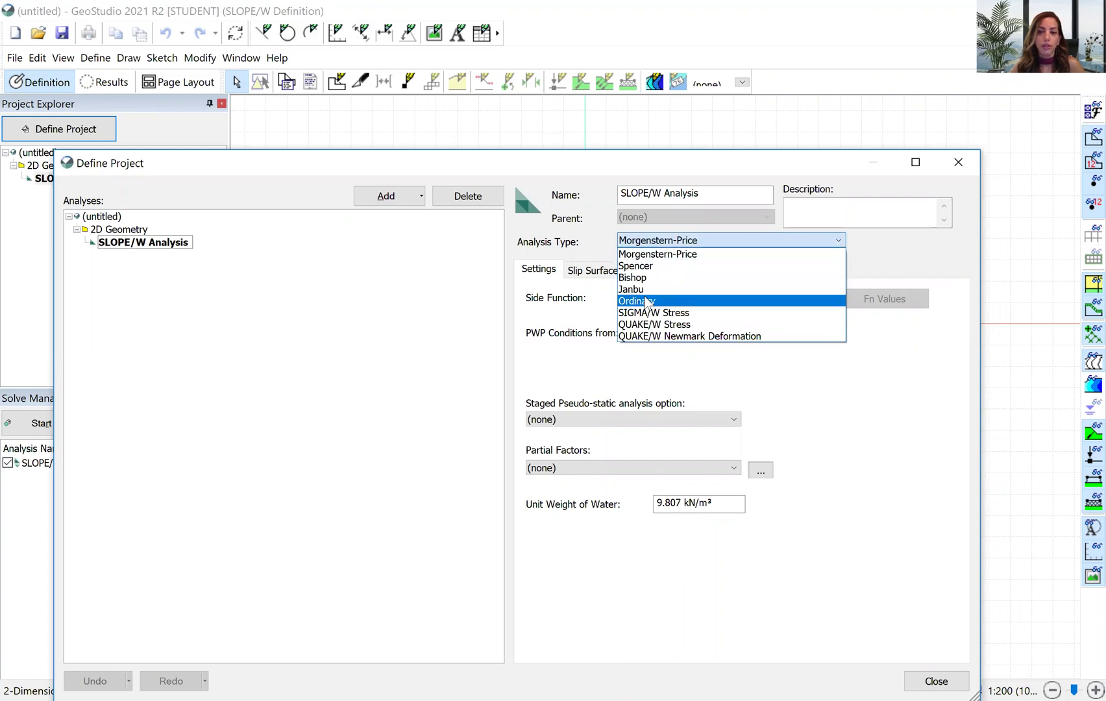
{"action": "left_click", "coordinate": [647, 301]}
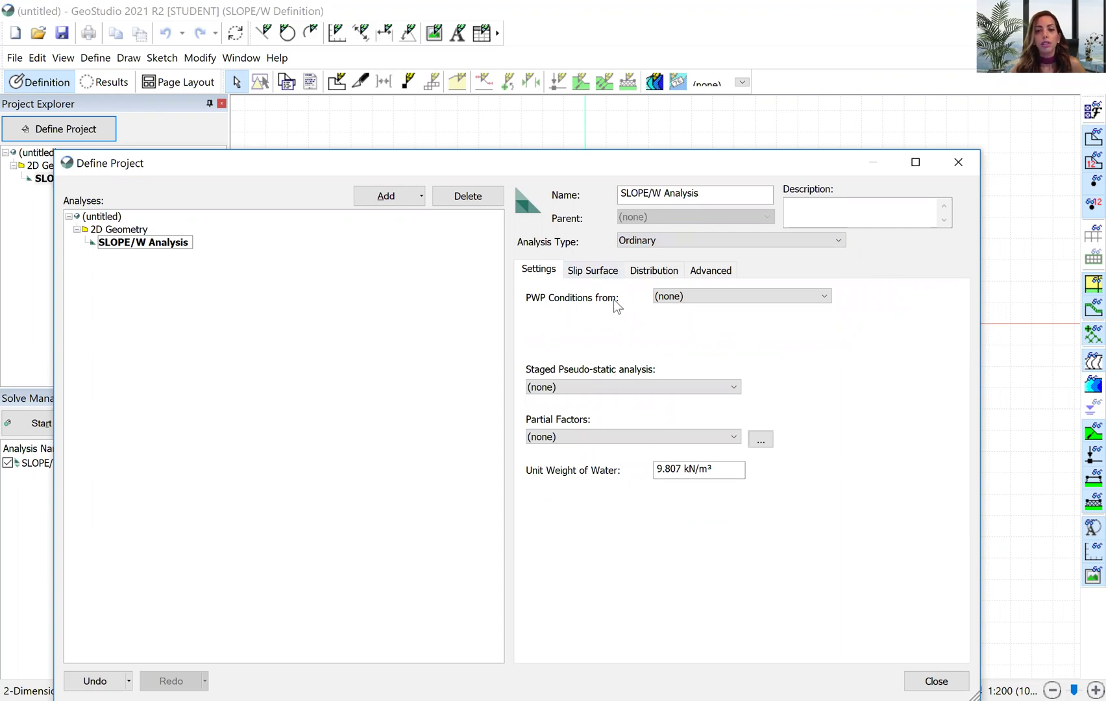
{"action": "left_click", "coordinate": [681, 298]}
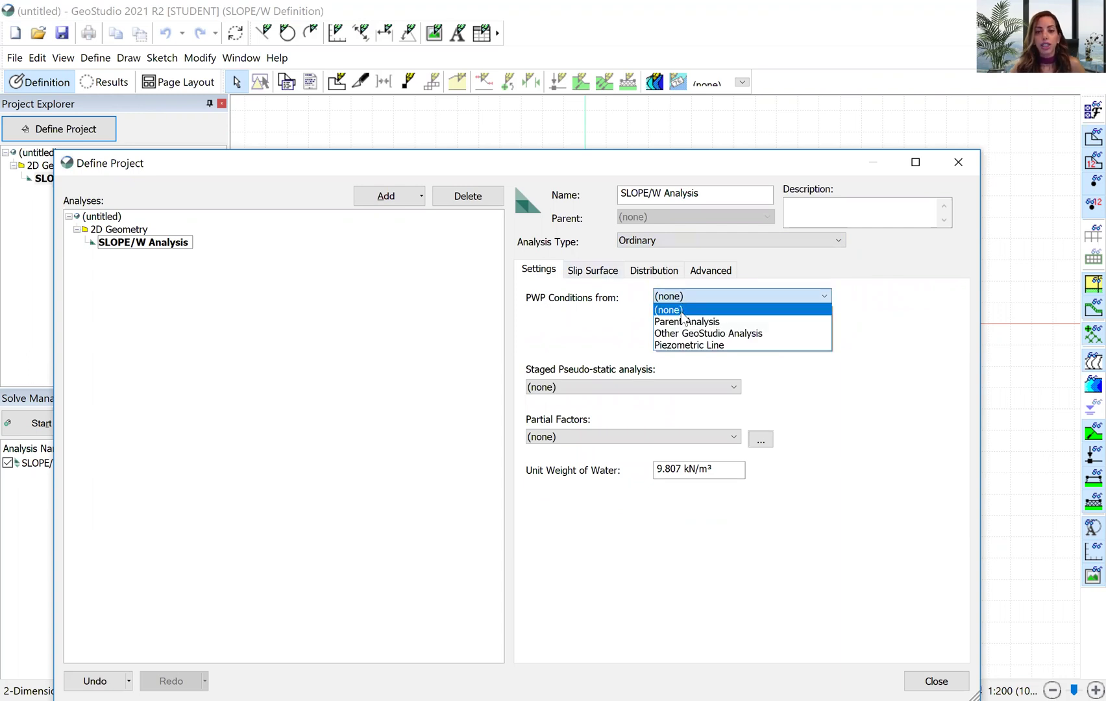
{"action": "left_click", "coordinate": [690, 345]}
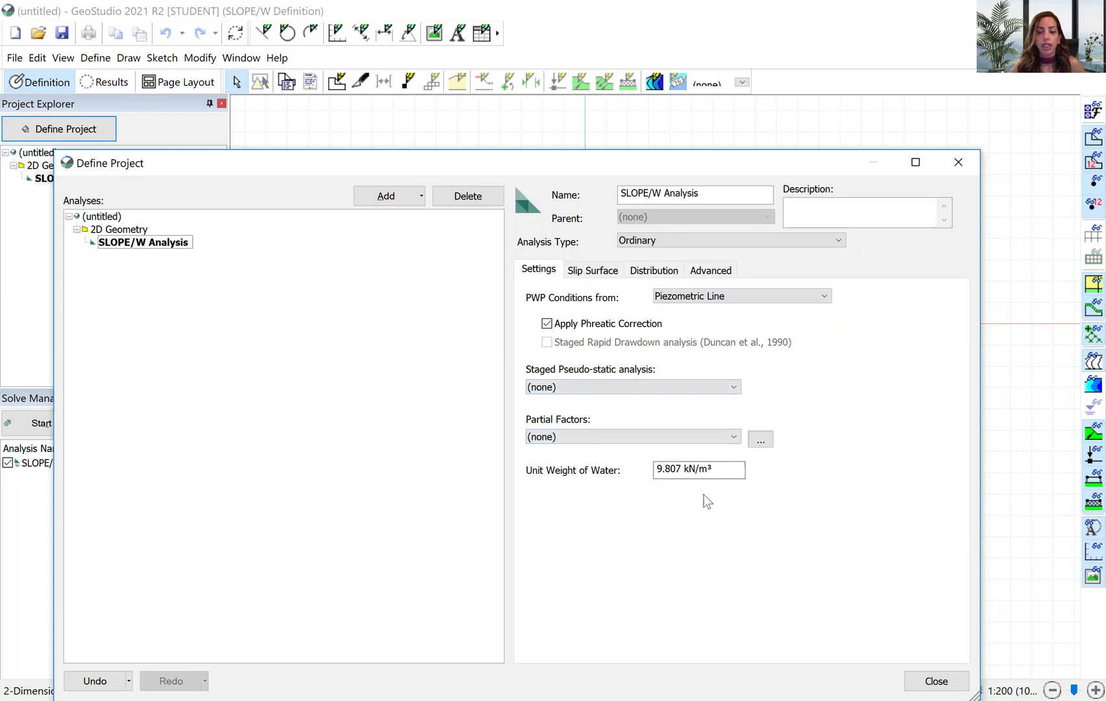
Turn on optimization of the critical slip surface location for the SLOPE/W analysis and finish the project definition.
{"action": "left_click", "coordinate": [592, 271]}
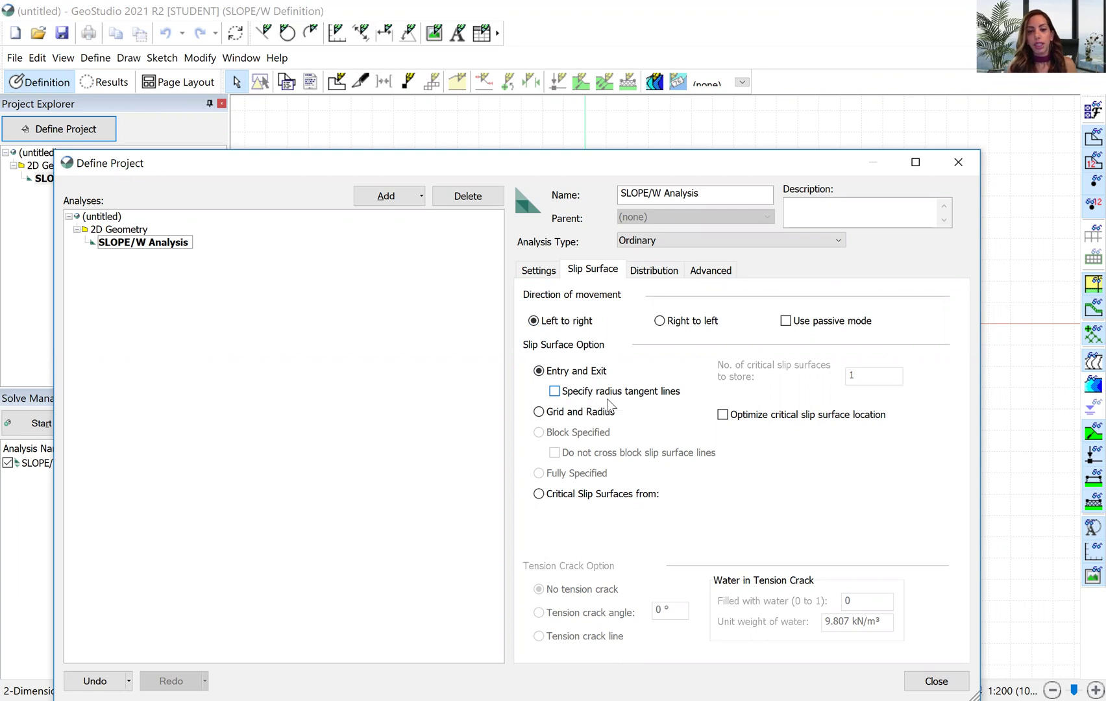
{"action": "left_click", "coordinate": [722, 415]}
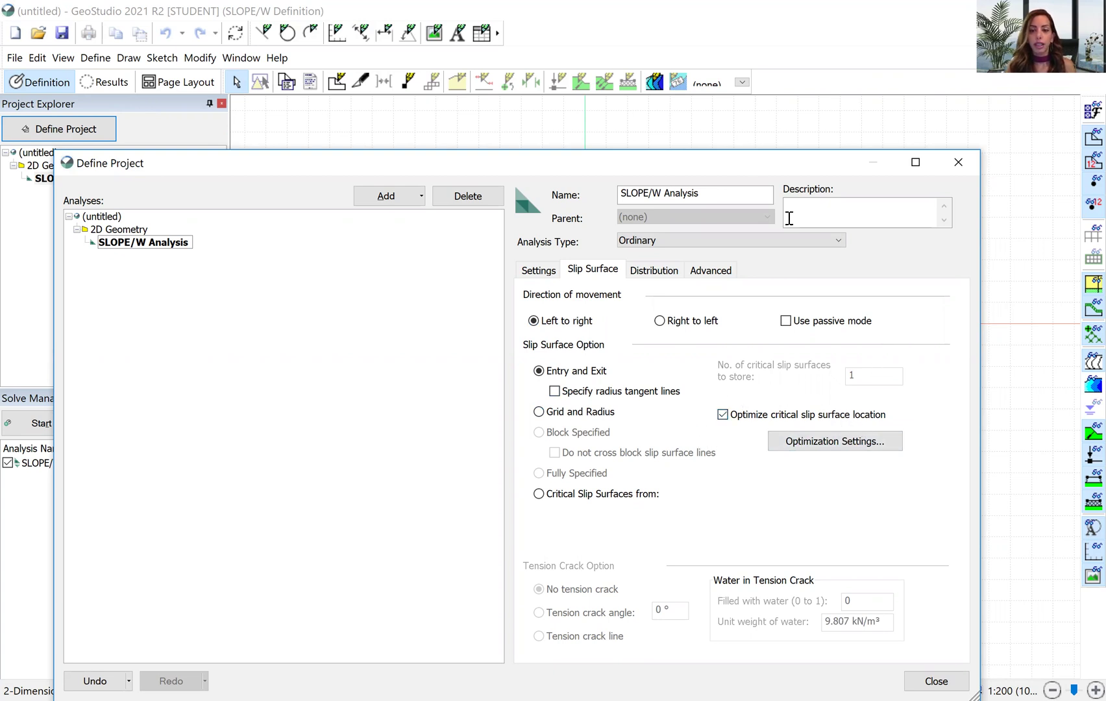
{"action": "left_click_drag", "start_coordinate": [745, 162], "coordinate": [747, 74]}
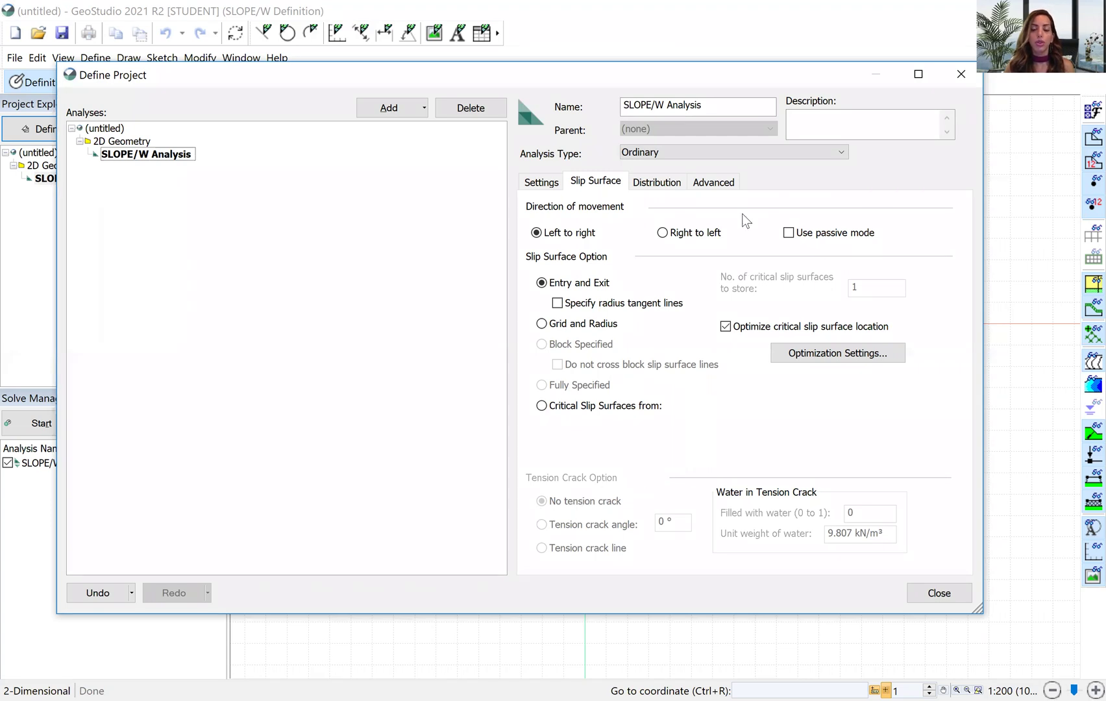
{"action": "left_click", "coordinate": [658, 224]}
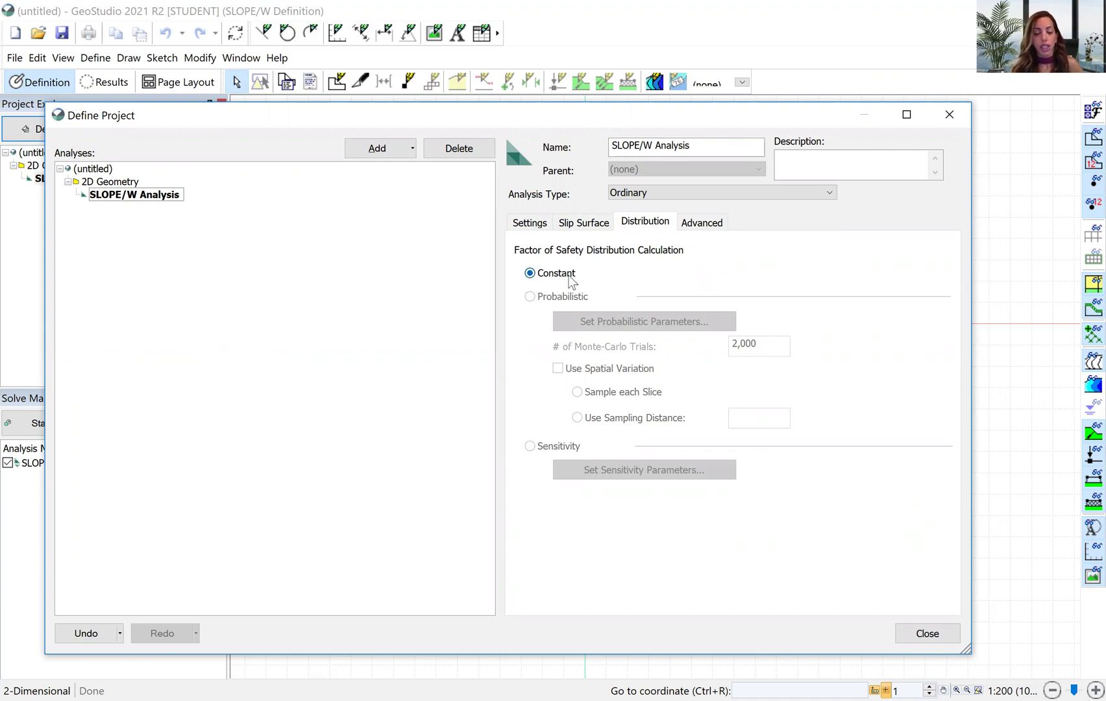
{"action": "left_click", "coordinate": [702, 224]}
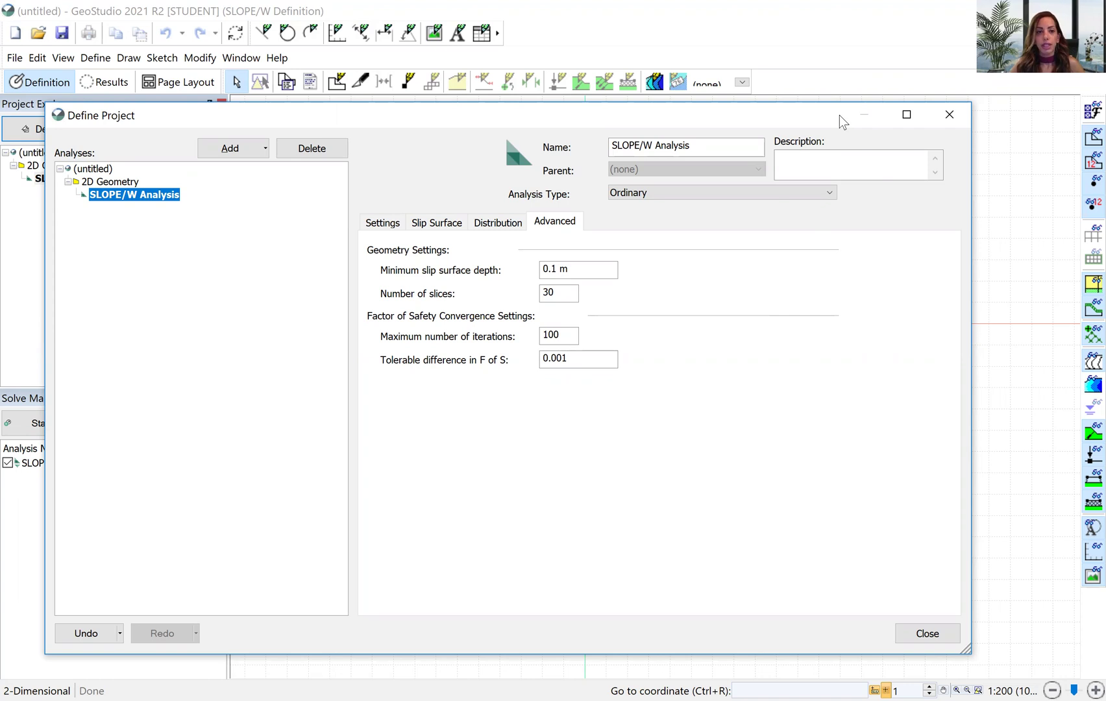
{"action": "left_click", "coordinate": [919, 572]}
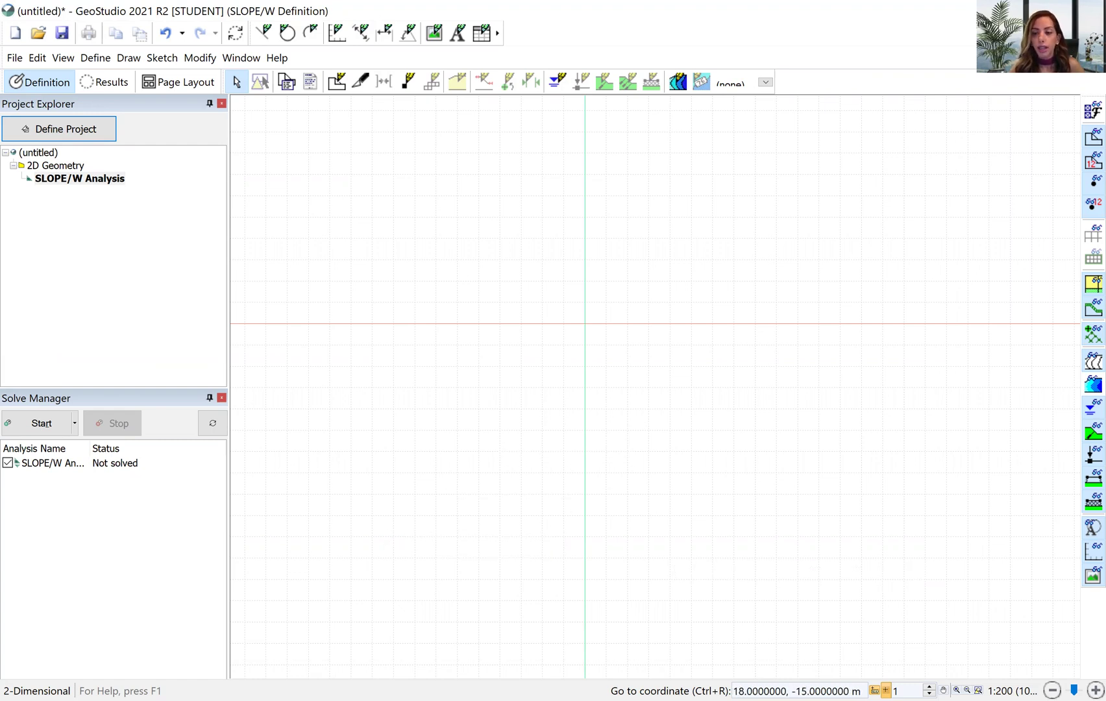
Start sketching axes from the origin, titled Elevation (m) for the vertical axis and Distance (x) for the horizontal axis.
{"action": "left_click", "coordinate": [943, 690]}
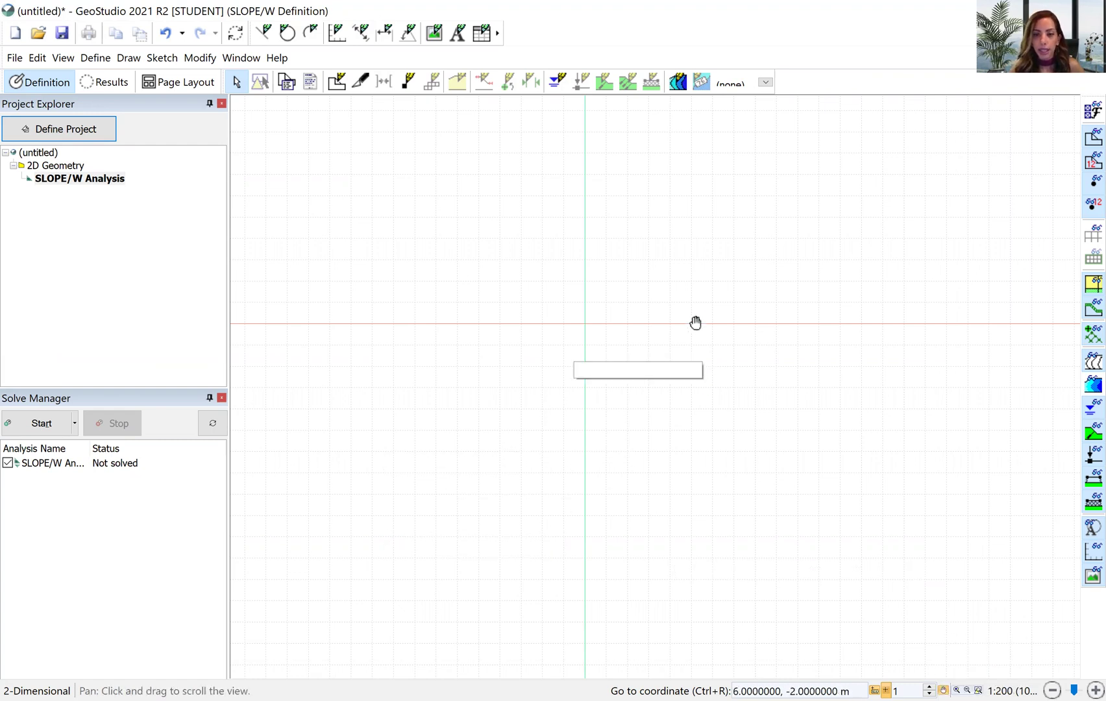
{"action": "left_click_drag", "start_coordinate": [652, 341], "coordinate": [420, 563]}
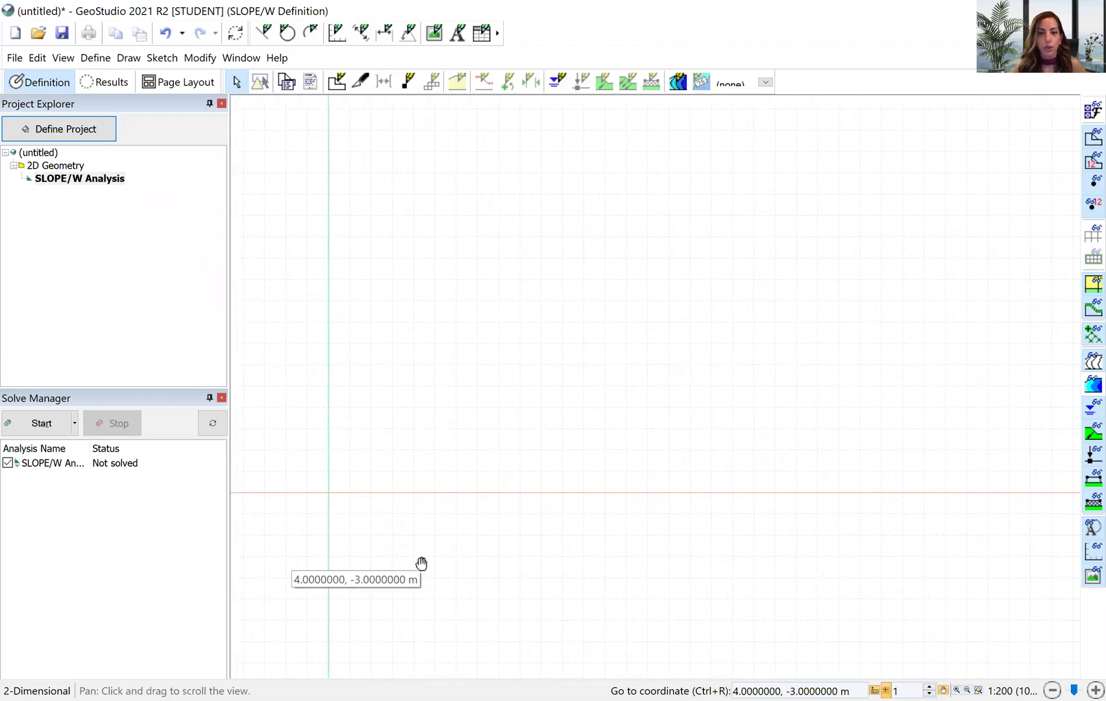
{"action": "left_click_drag", "start_coordinate": [406, 488], "coordinate": [368, 510]}
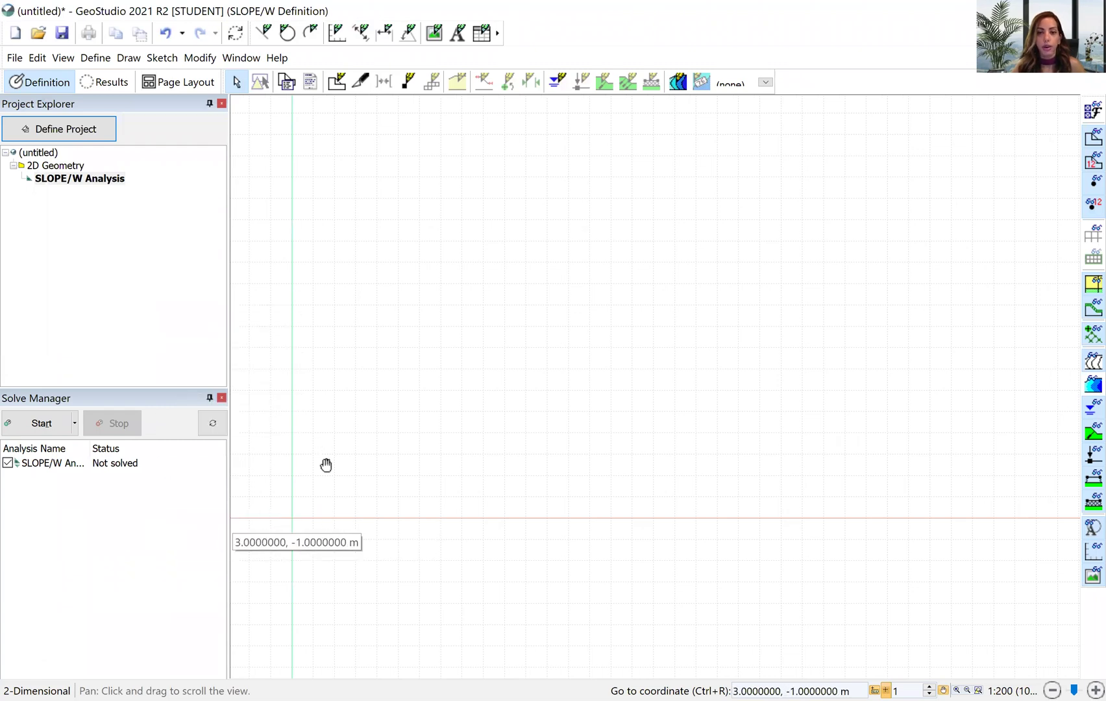
{"action": "left_click", "coordinate": [162, 57]}
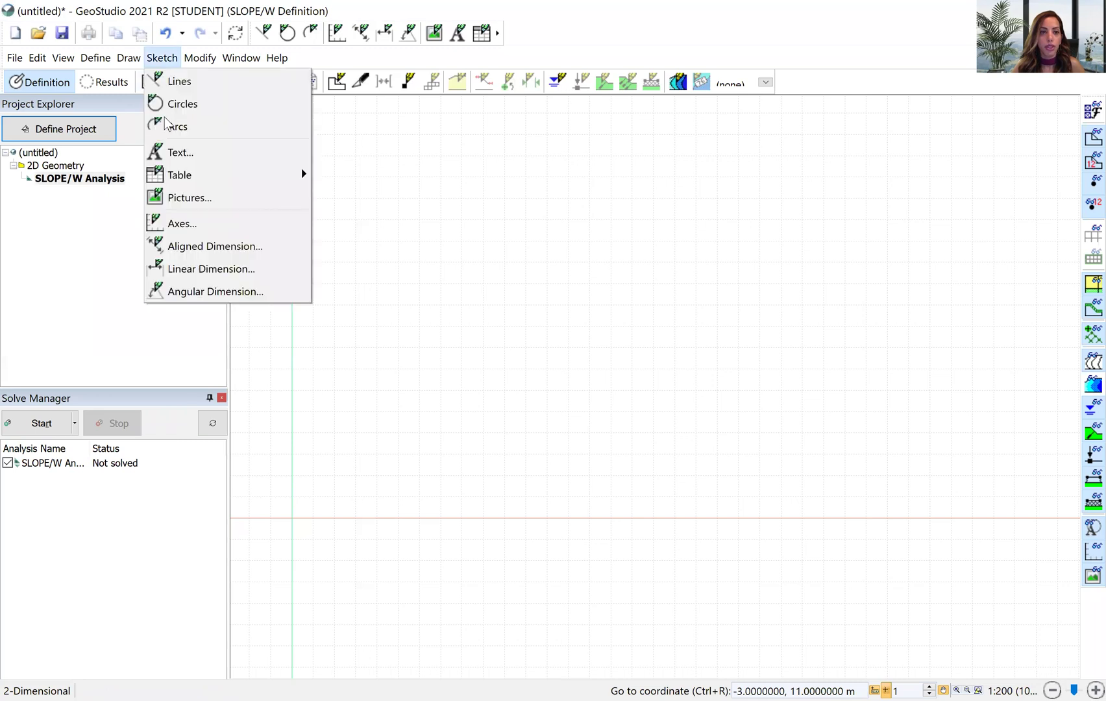
{"action": "left_click", "coordinate": [182, 224]}
{"action": "type", "text": "(m)"}
{"action": "left_click", "coordinate": [659, 314]}
{"action": "type", "text": "(x)"}
Set the X-axis maximum to 70 m and the Y-axis maximum to 28 m, and finish the axes.
{"action": "left_click", "coordinate": [572, 407]}
{"action": "key", "text": "BackSpace"}
{"action": "type", "text": "70"}
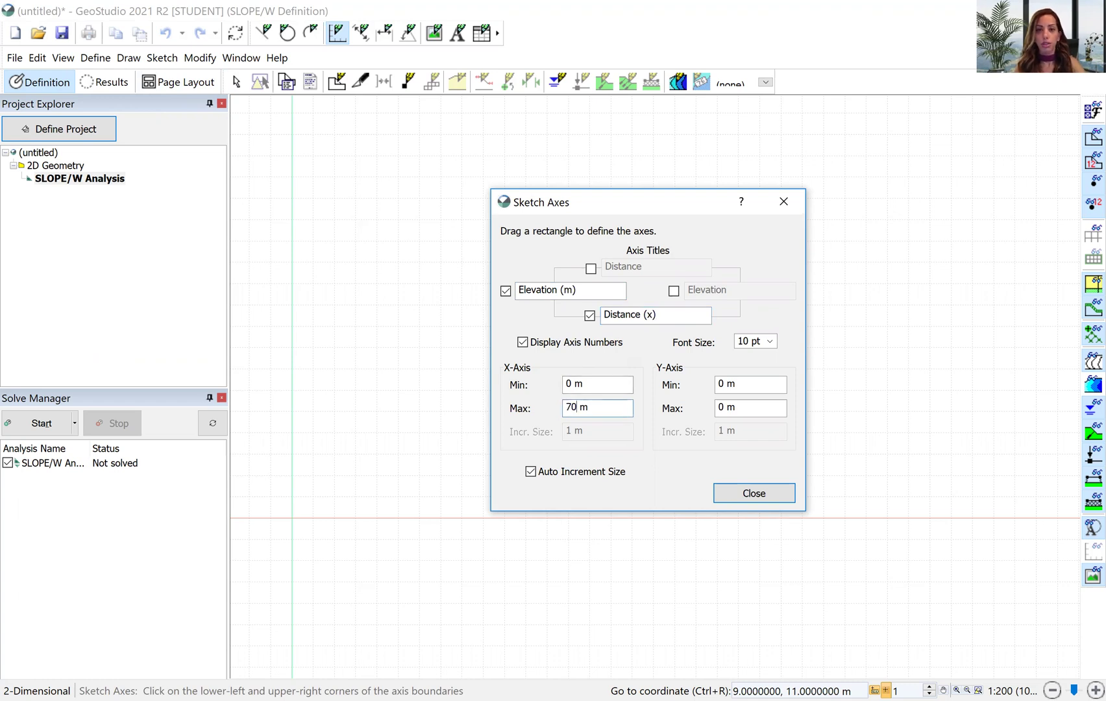
{"action": "left_click", "coordinate": [724, 408]}
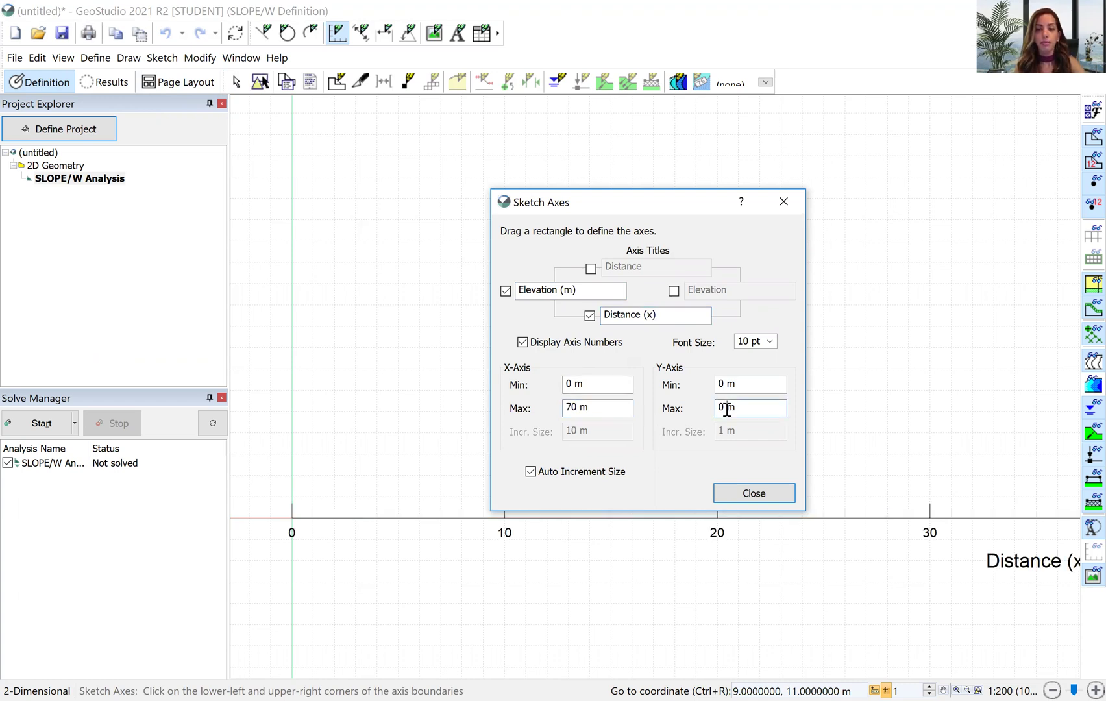
{"action": "key", "text": "BackSpace"}
{"action": "type", "text": "28"}
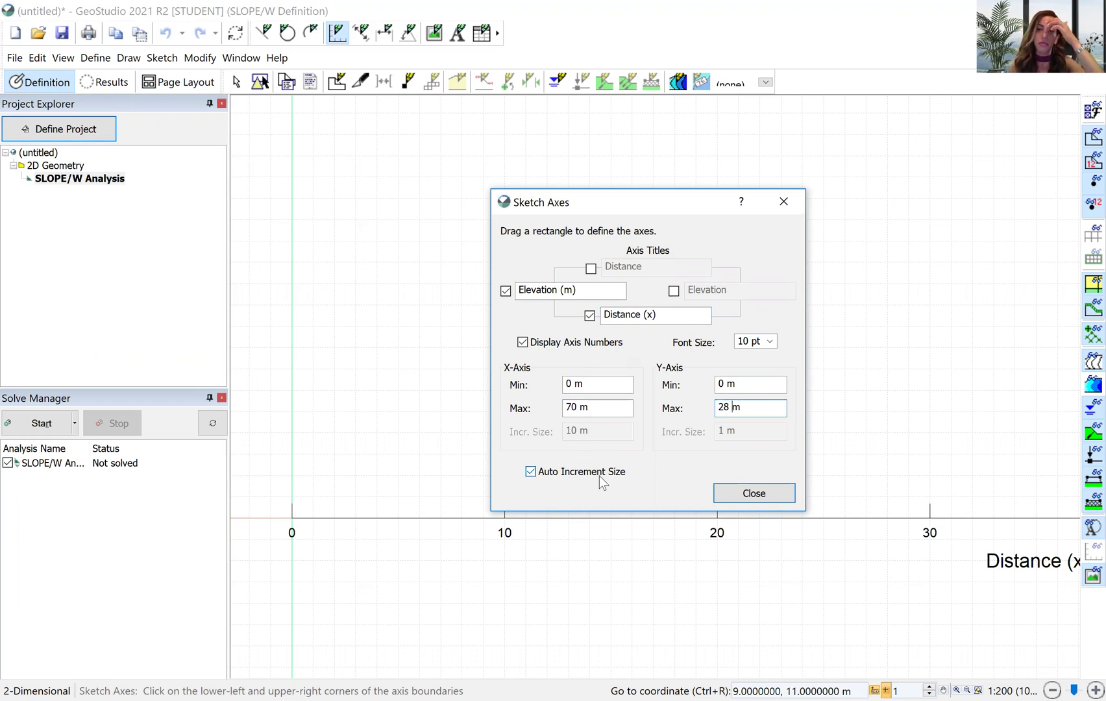
{"action": "left_click", "coordinate": [779, 493]}
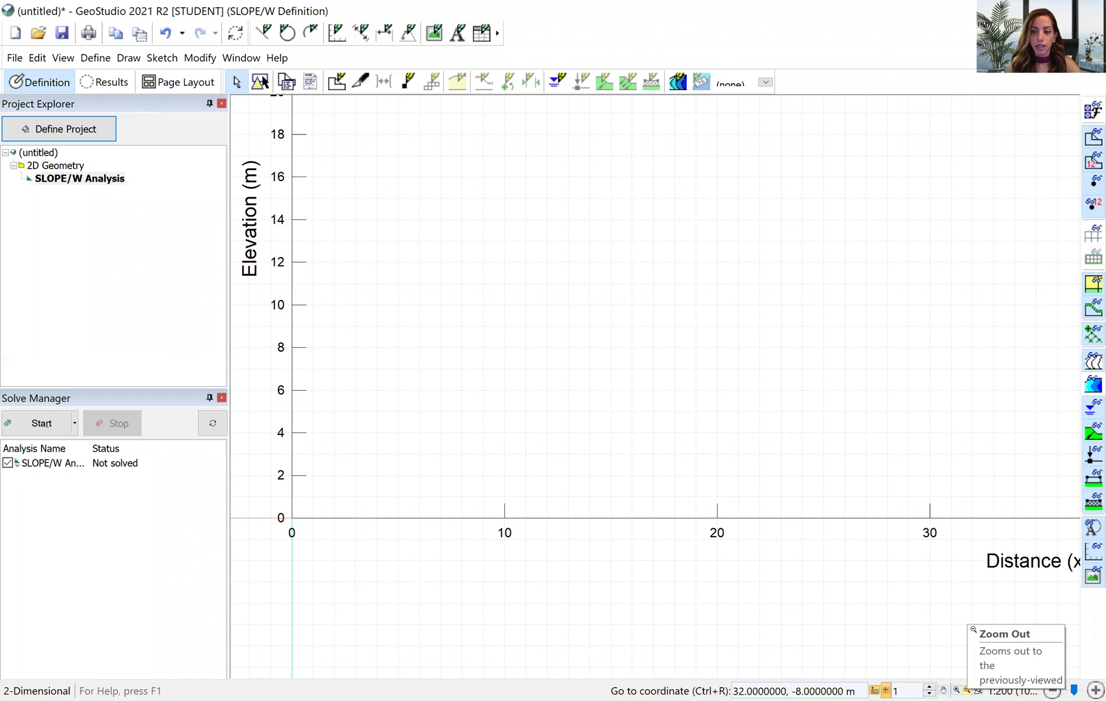
Sketch the slope outline's vertical boundary line from (0, 0) through (0, 18) up to (0, 28) m.
{"action": "left_click", "coordinate": [967, 689]}
{"action": "left_click", "coordinate": [943, 689]}
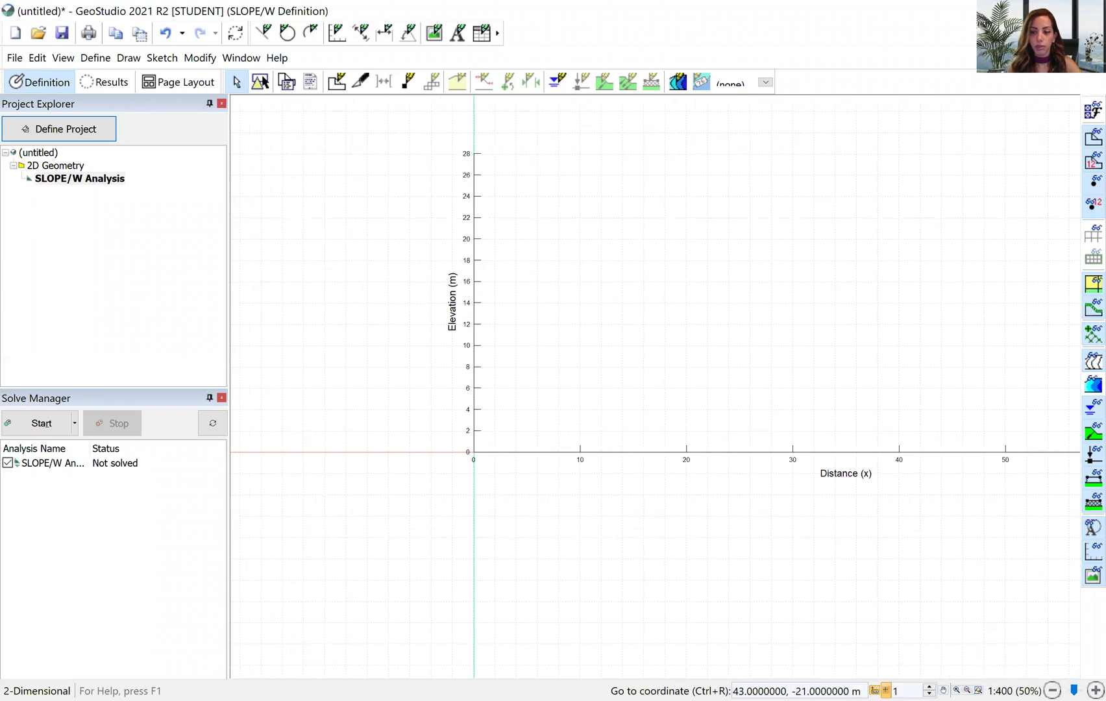
{"action": "left_click_drag", "start_coordinate": [745, 370], "coordinate": [559, 429]}
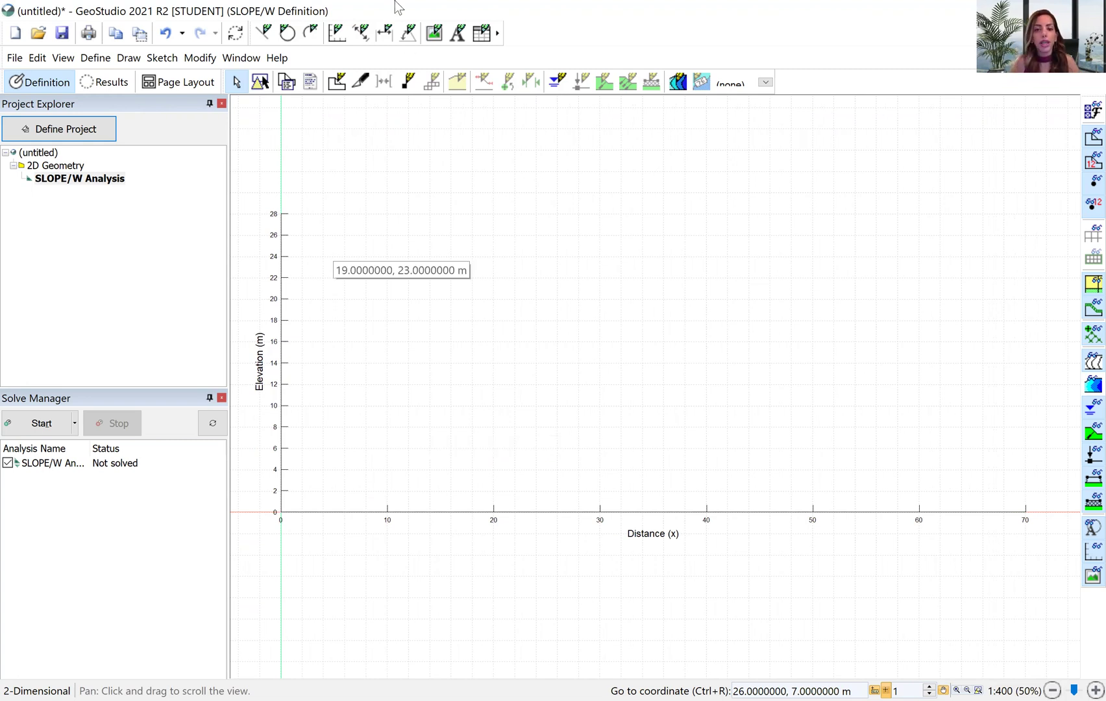
{"action": "left_click", "coordinate": [161, 58]}
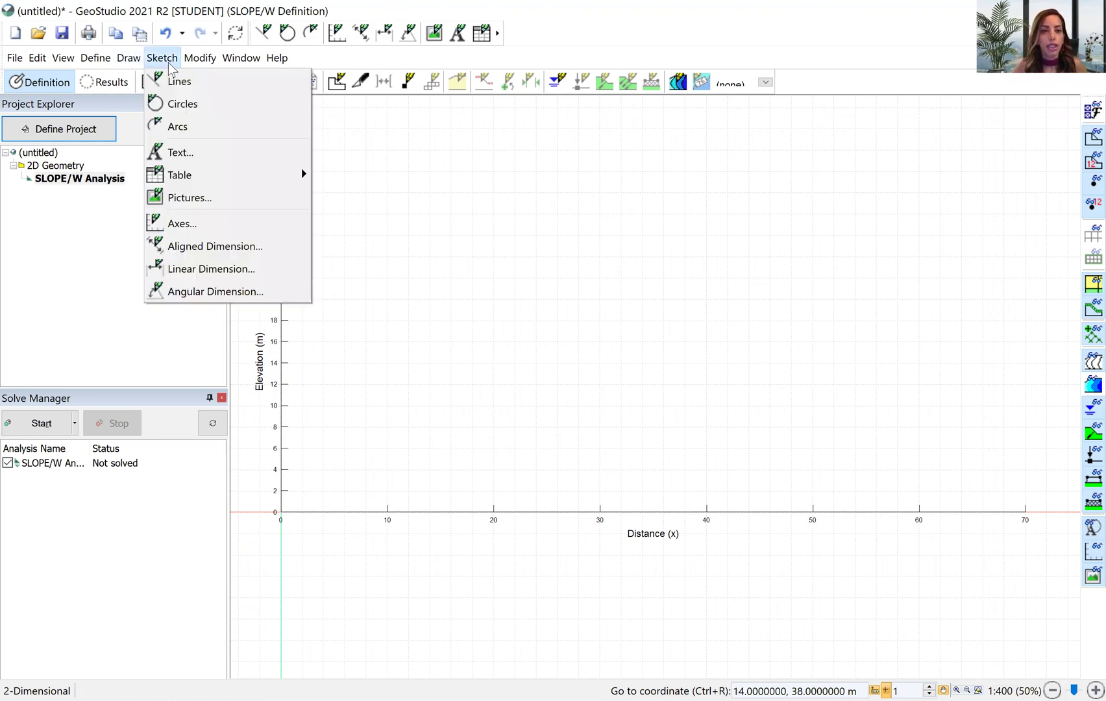
{"action": "left_click", "coordinate": [176, 82]}
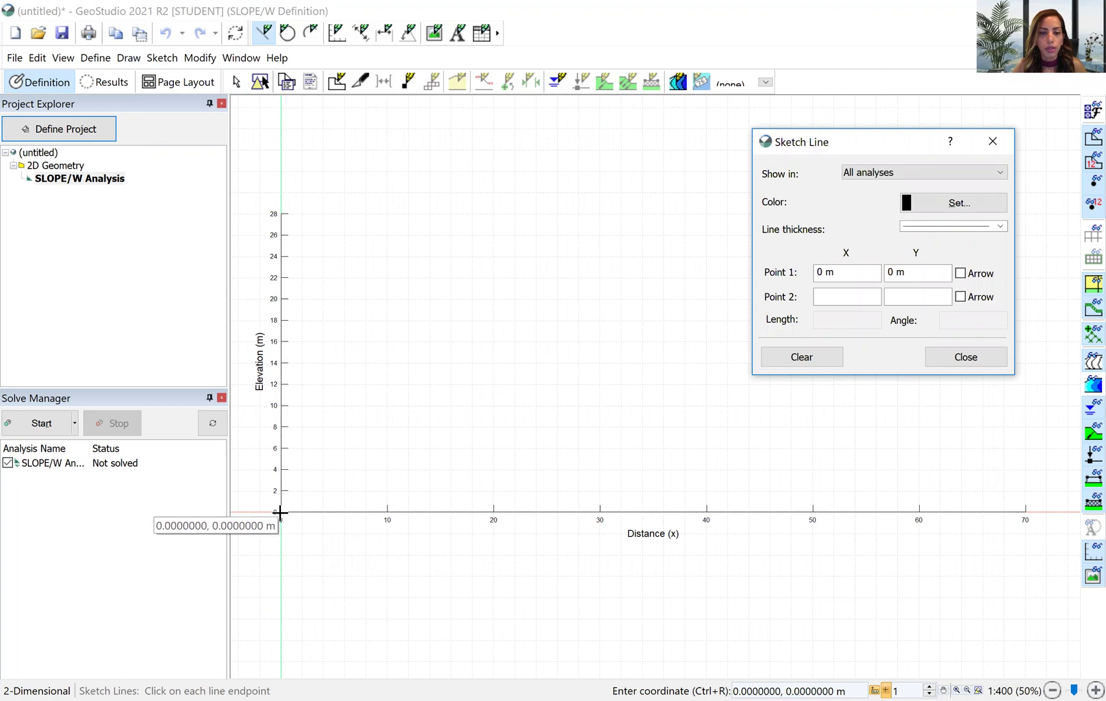
{"action": "left_click", "coordinate": [281, 512]}
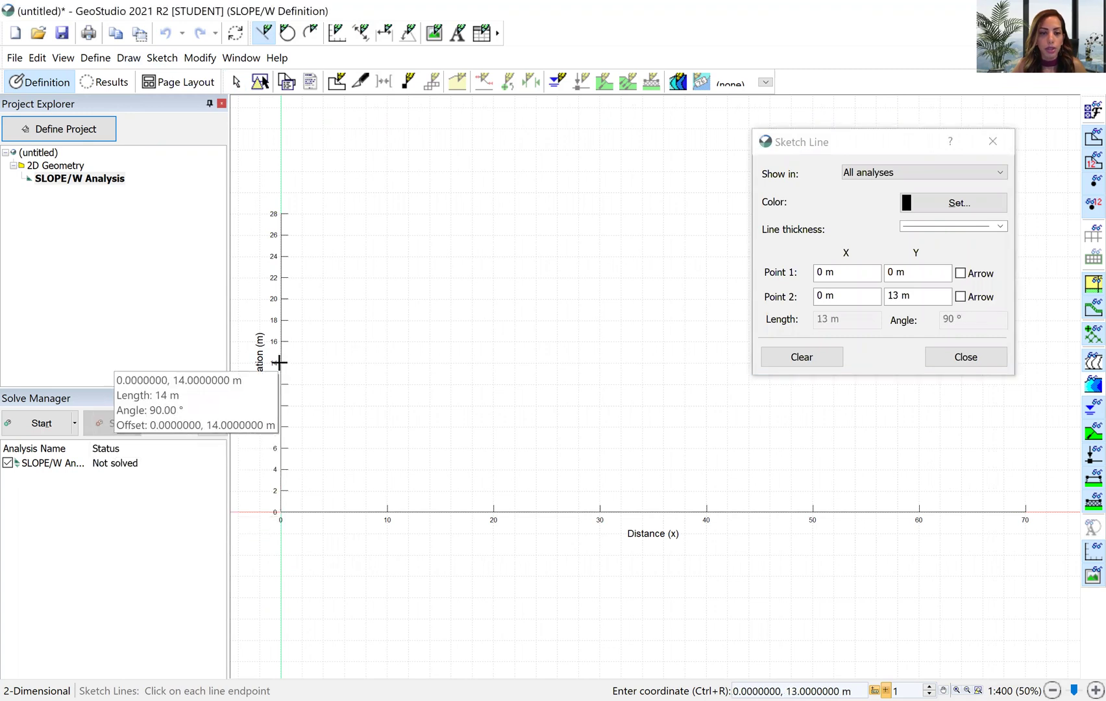
{"action": "left_click", "coordinate": [279, 320]}
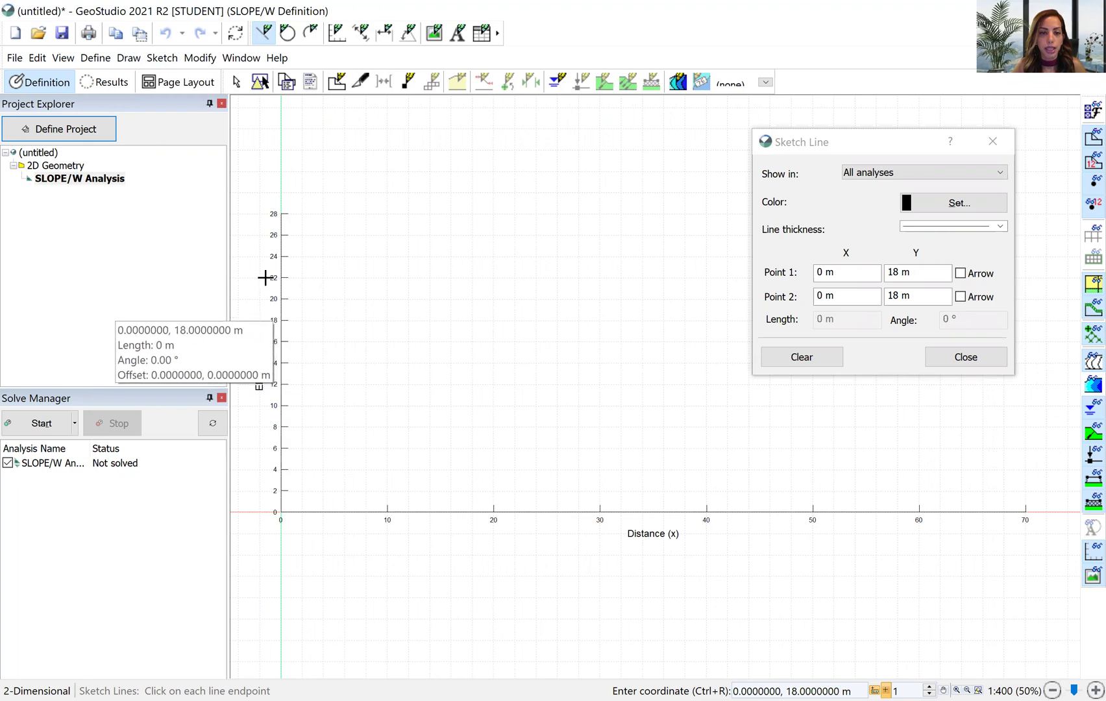
{"action": "left_click", "coordinate": [280, 213]}
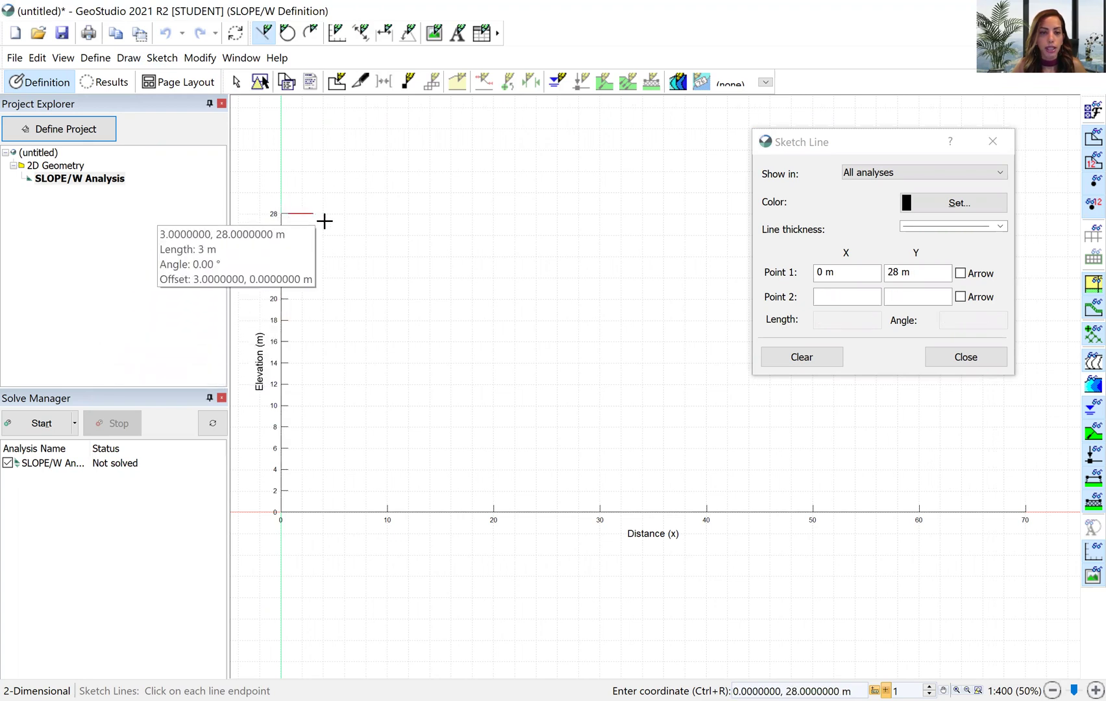
Continue the sketched slope outline through (10, 28), (55, 8) and (70, 8) down to (70, 0) m.
{"action": "left_click", "coordinate": [388, 212]}
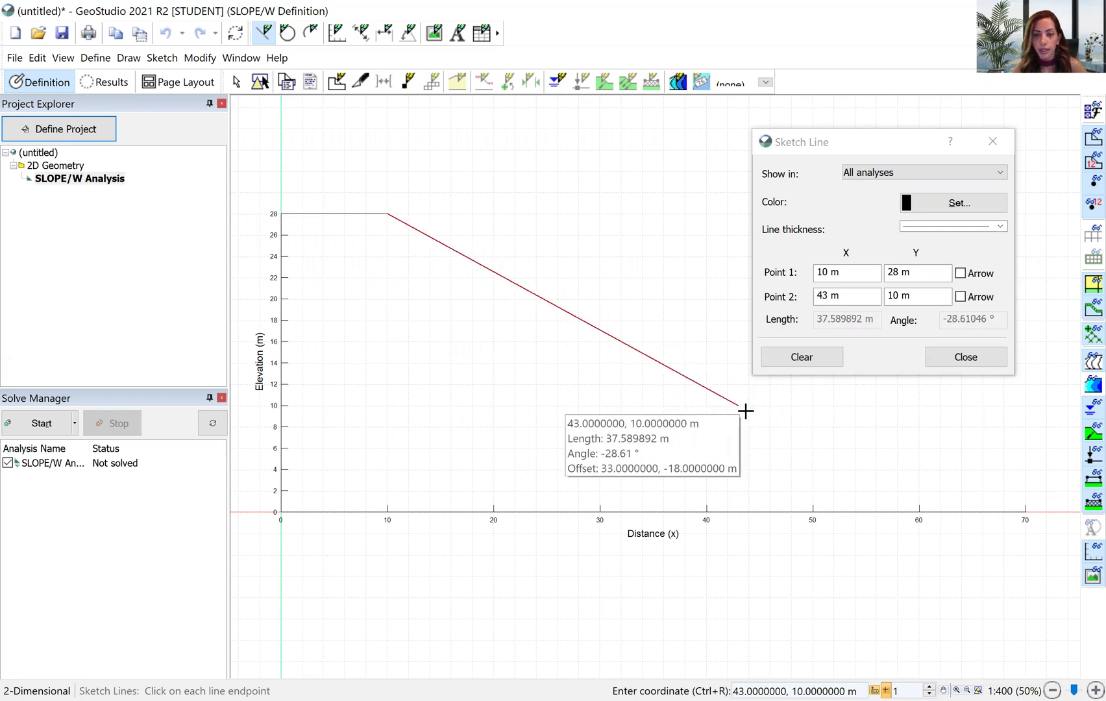
{"action": "left_click", "coordinate": [865, 425]}
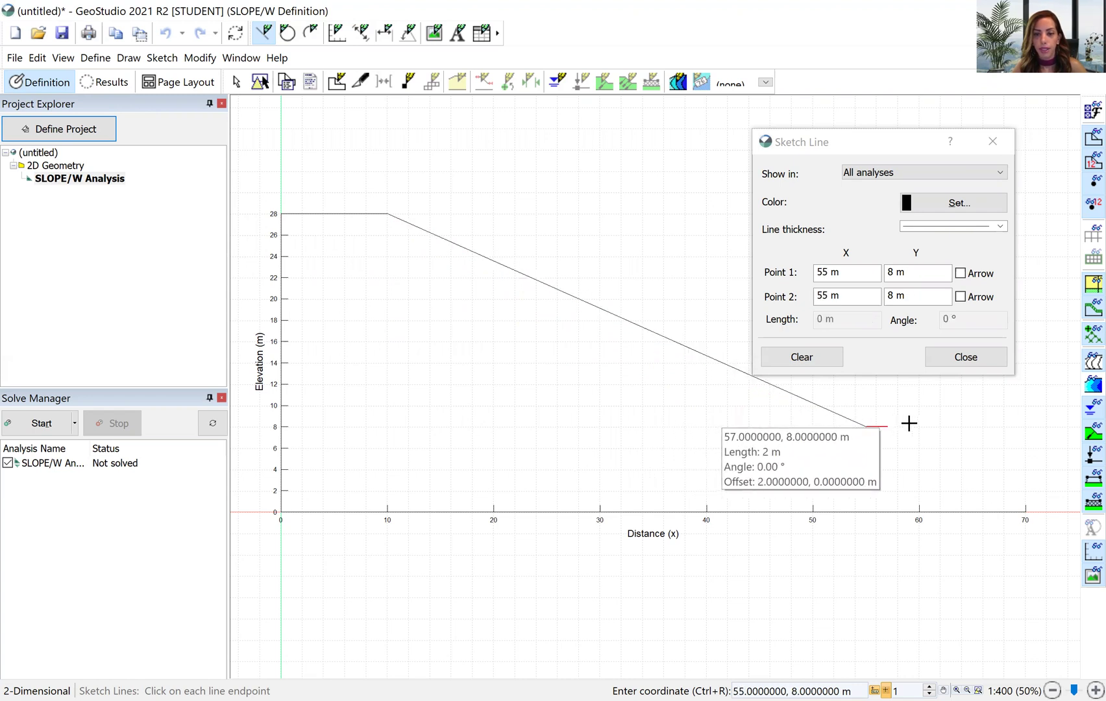
{"action": "left_click", "coordinate": [1025, 426]}
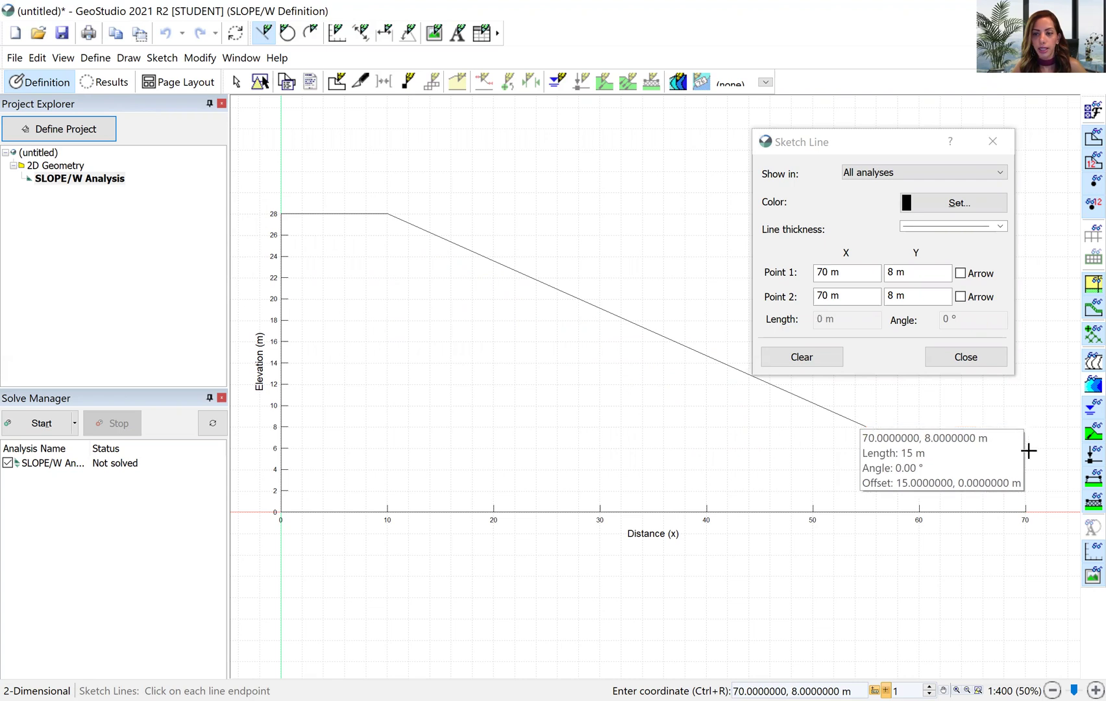
{"action": "left_click", "coordinate": [1026, 512]}
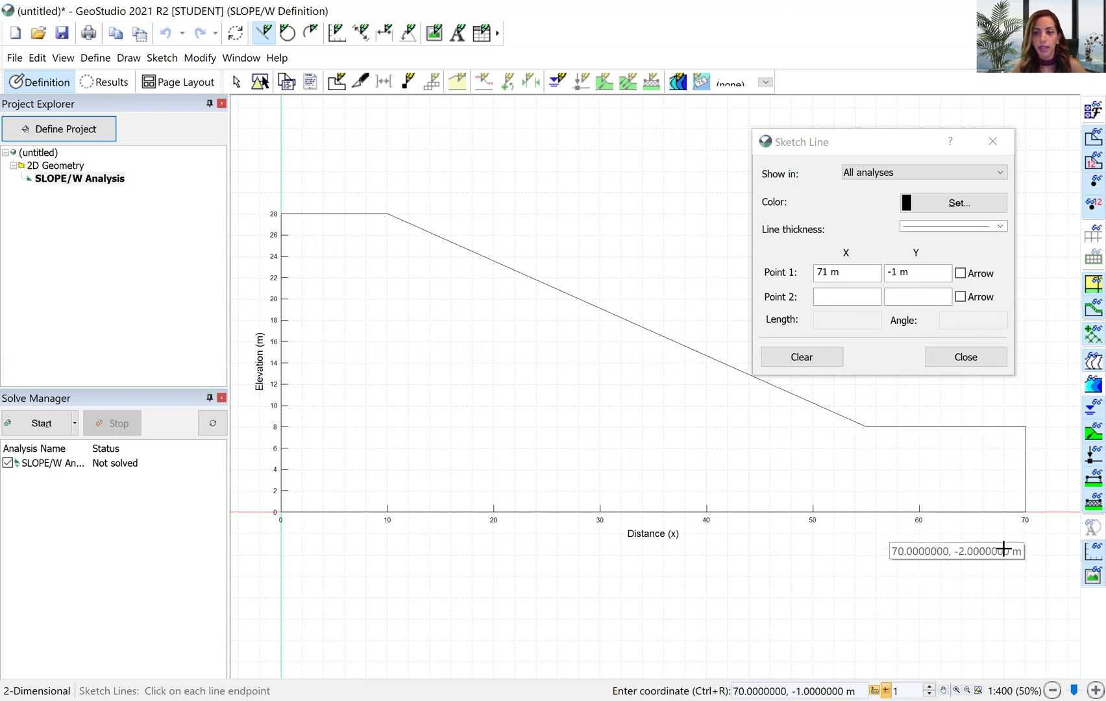
Set the Y-axis maximum of the sketched axes to 30 m.
{"action": "left_click", "coordinate": [162, 60]}
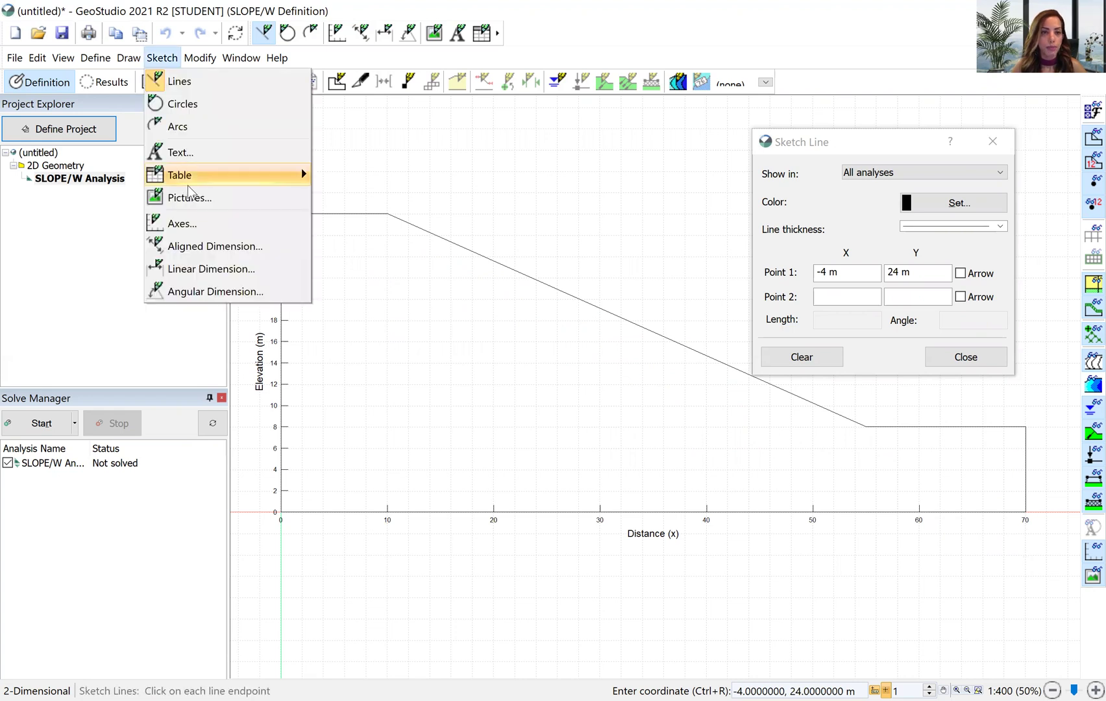
{"action": "left_click", "coordinate": [297, 233]}
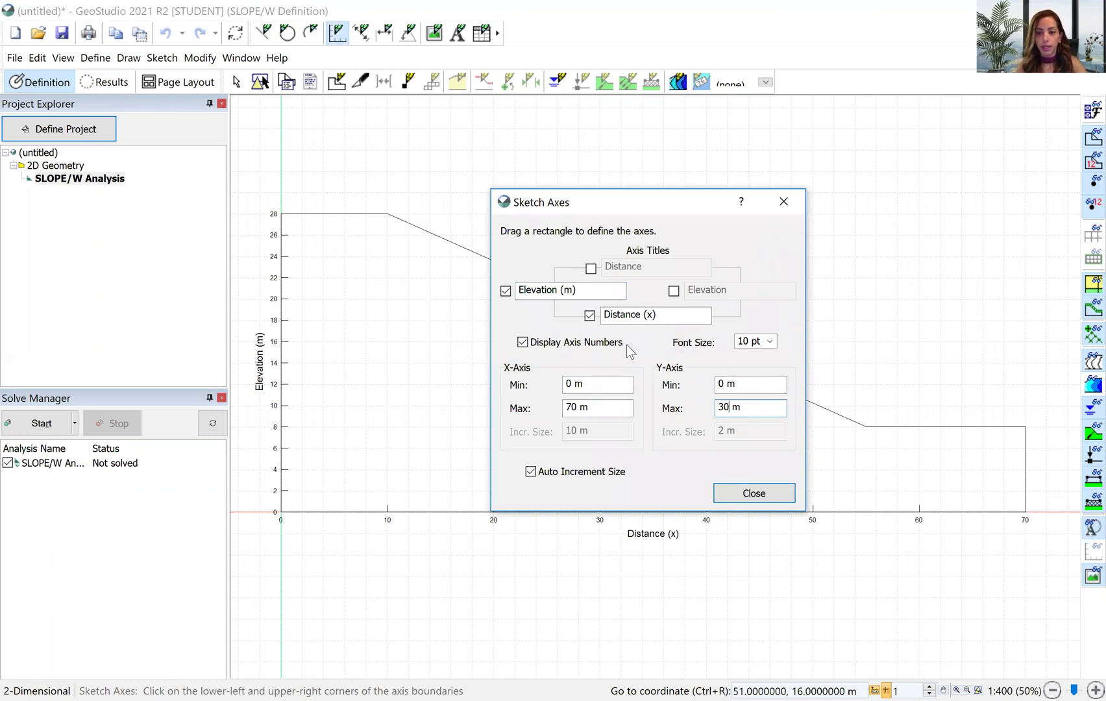
{"action": "left_click", "coordinate": [753, 493]}
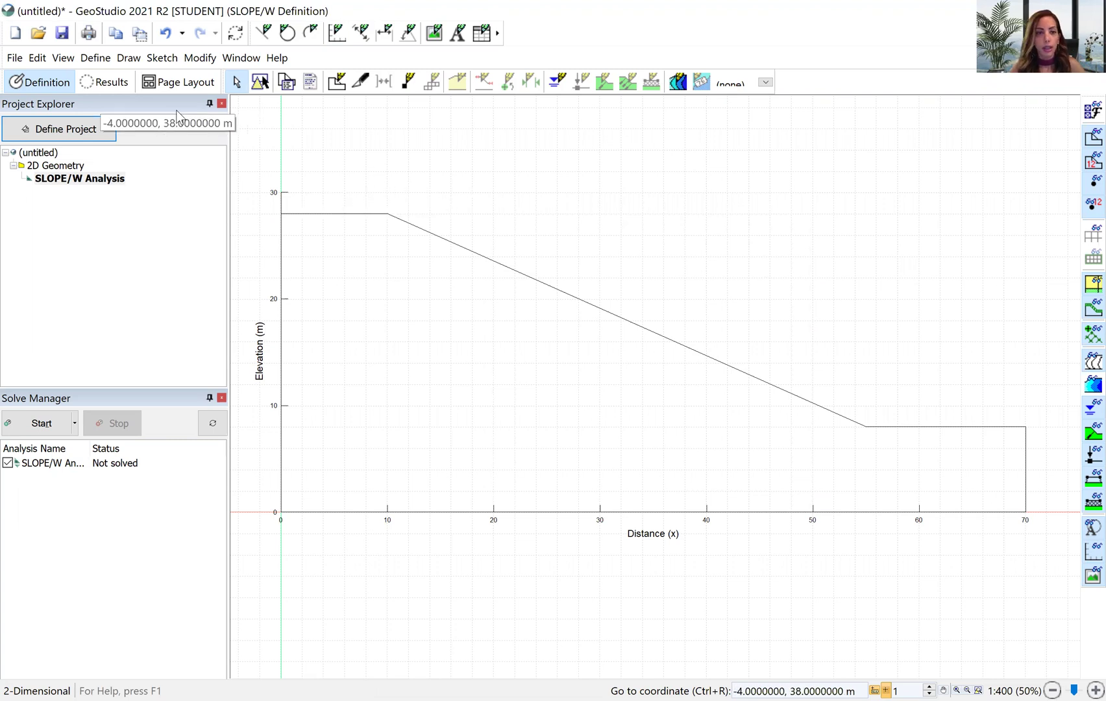
Sketch the layer boundary line from (0, 18) m across to the slope face, turning off grid snapping to place its end.
{"action": "left_click", "coordinate": [404, 82]}
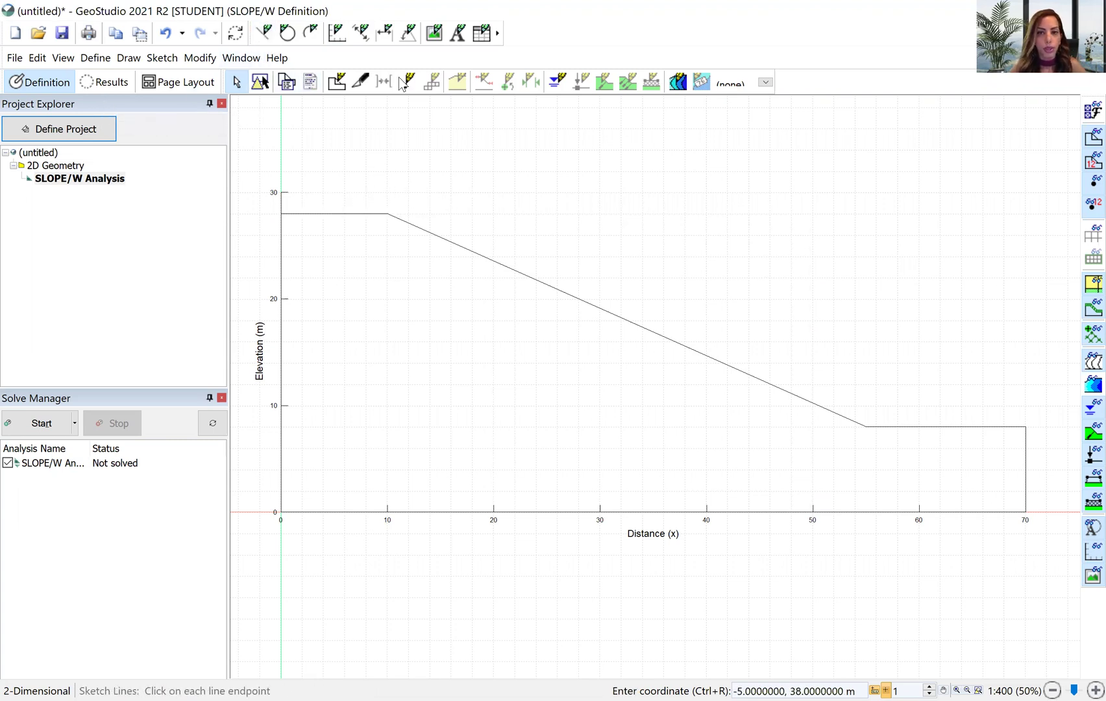
{"action": "type", "text": "42,15"}
{"action": "key", "text": "Return"}
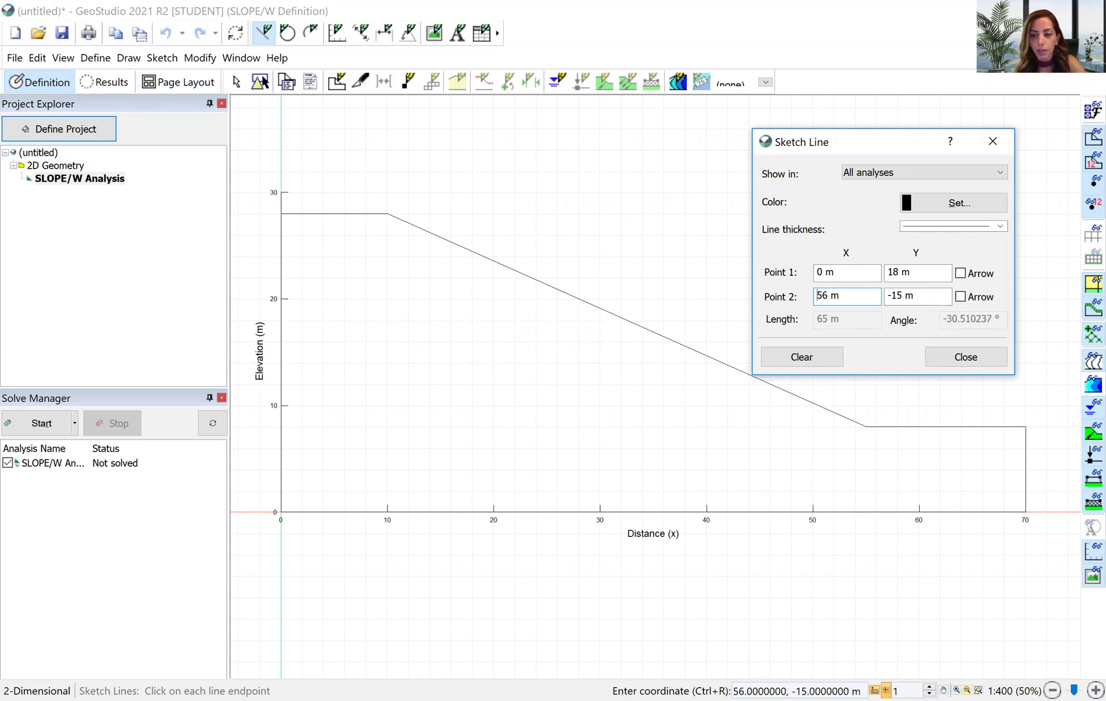
{"action": "left_click", "coordinate": [956, 689]}
{"action": "left_click_drag", "start_coordinate": [686, 301], "coordinate": [538, 342]}
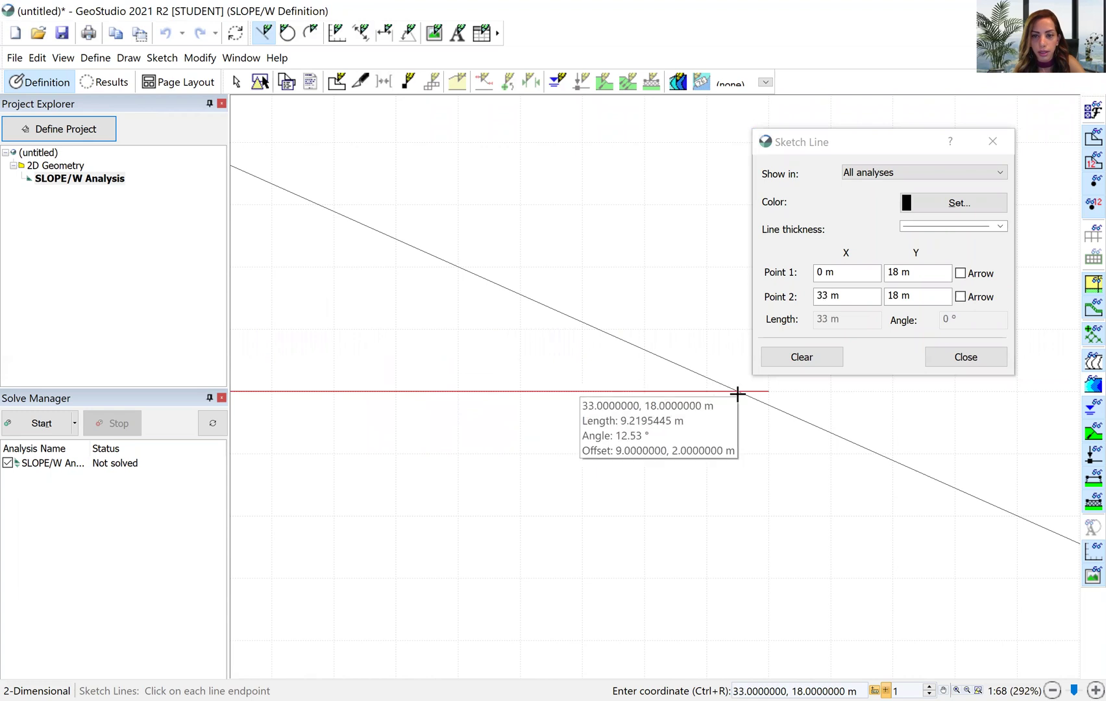
{"action": "left_click", "coordinate": [840, 547]}
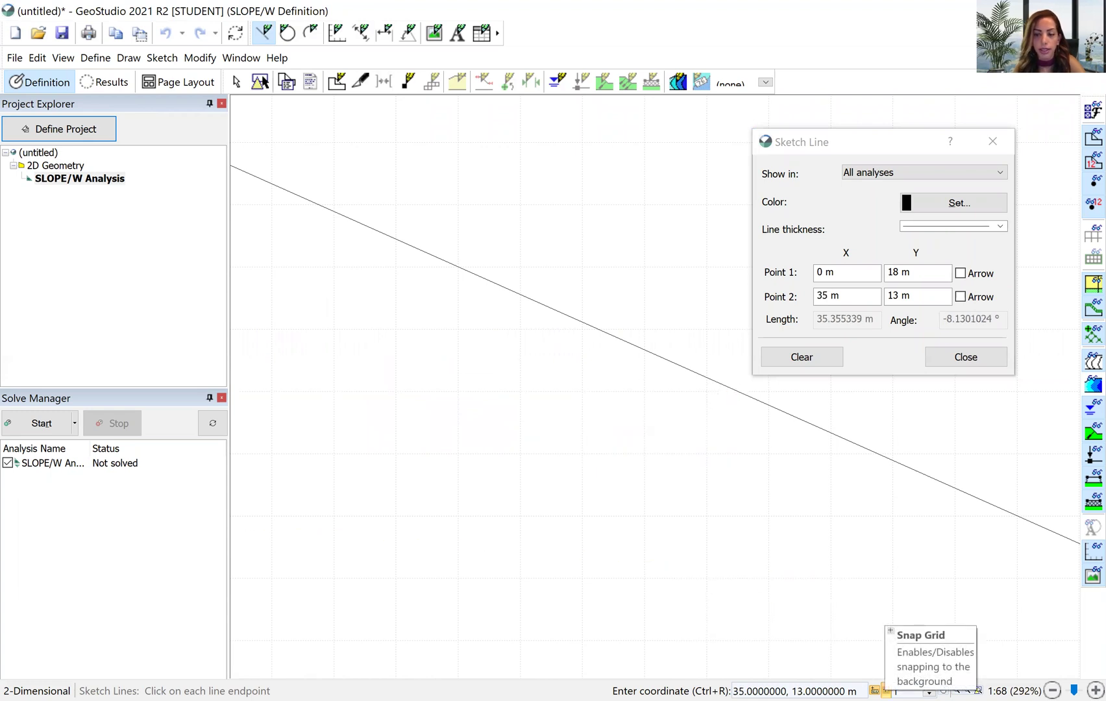
{"action": "left_click", "coordinate": [886, 690]}
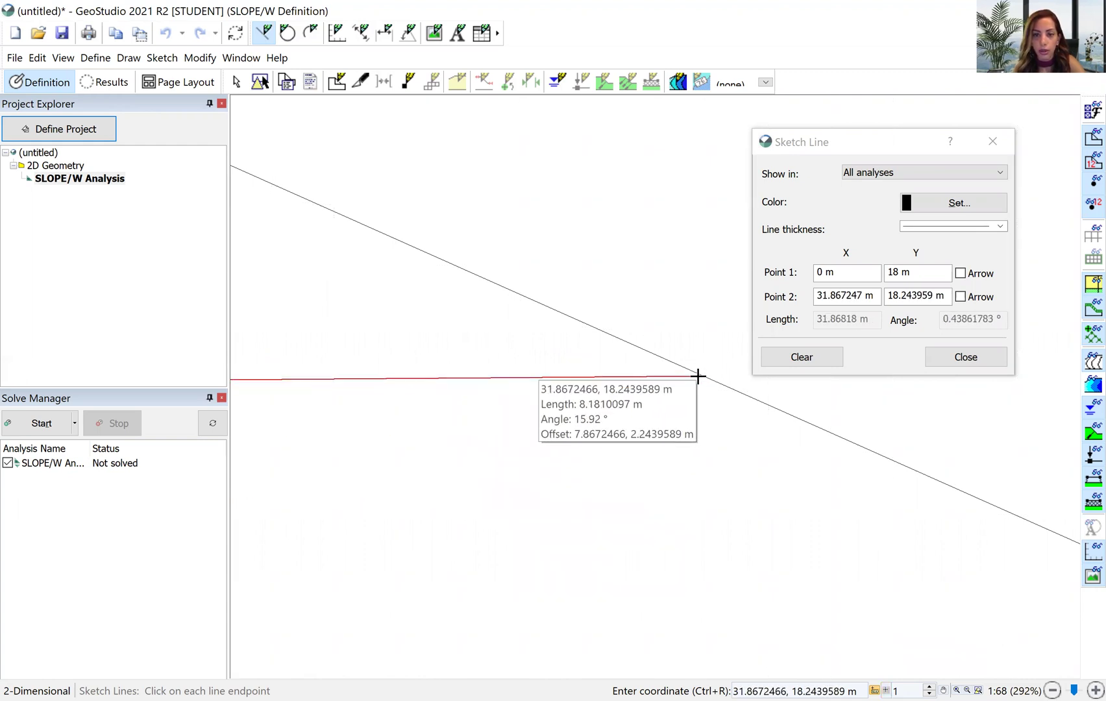
{"action": "left_click", "coordinate": [734, 388]}
{"action": "key", "text": "Escape"}
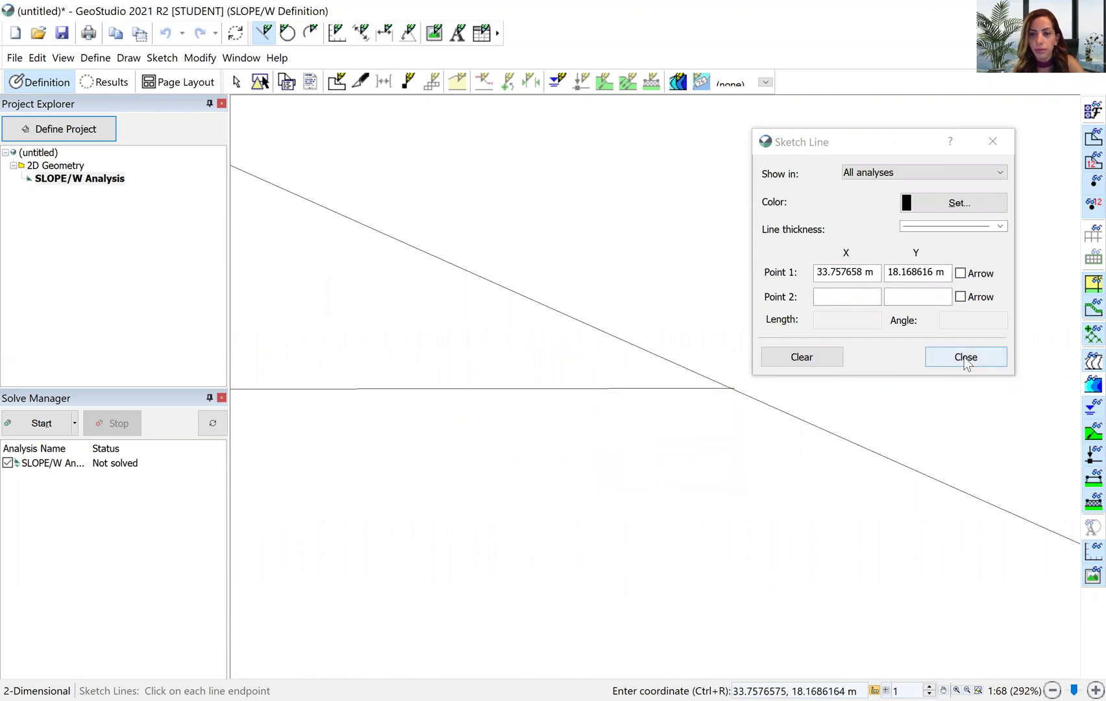
{"action": "left_click", "coordinate": [927, 362]}
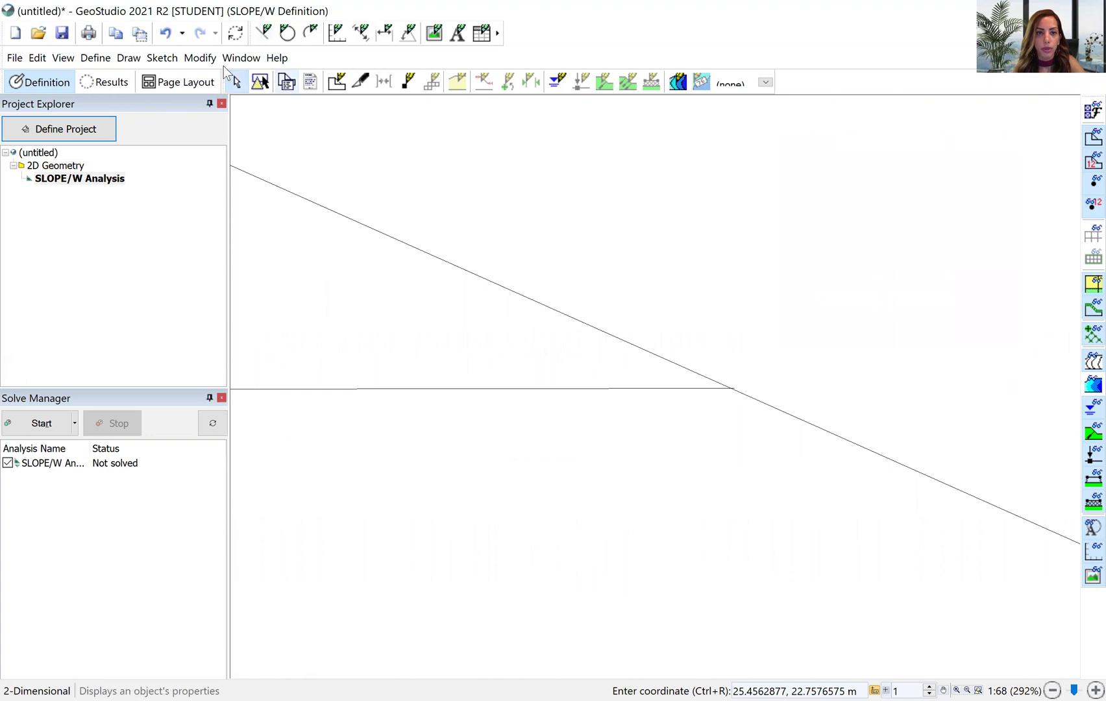
Try to move the layer boundary line's end onto the slope face with Modify Objects.
{"action": "left_click", "coordinate": [240, 57]}
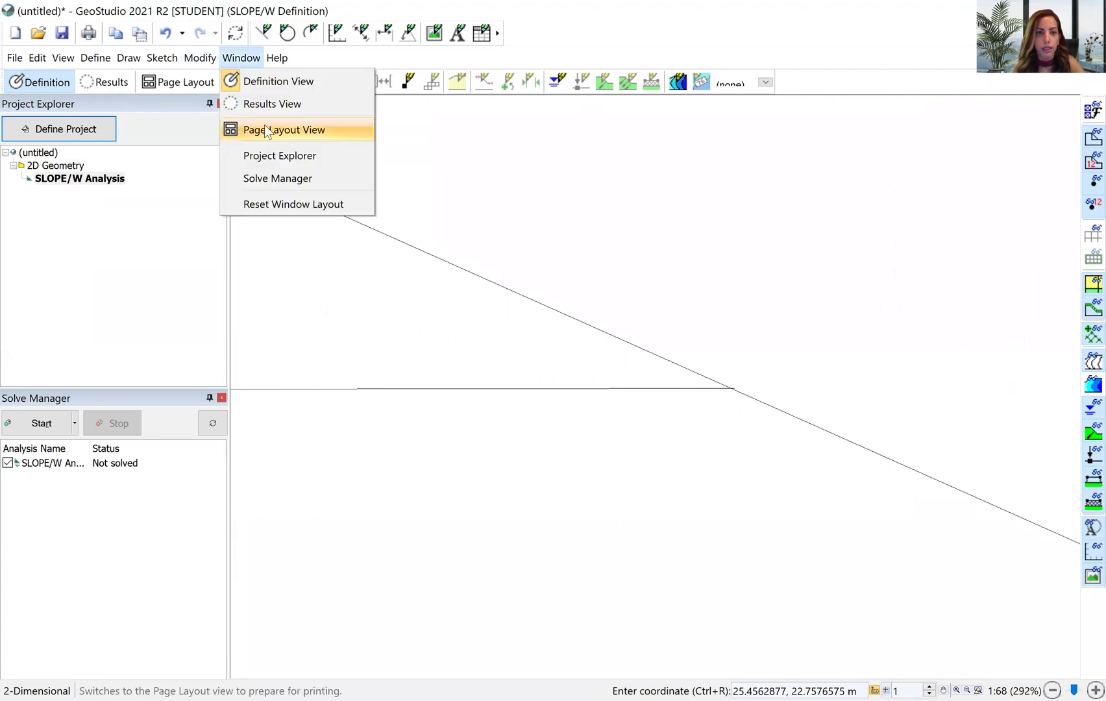
{"action": "left_click", "coordinate": [205, 67]}
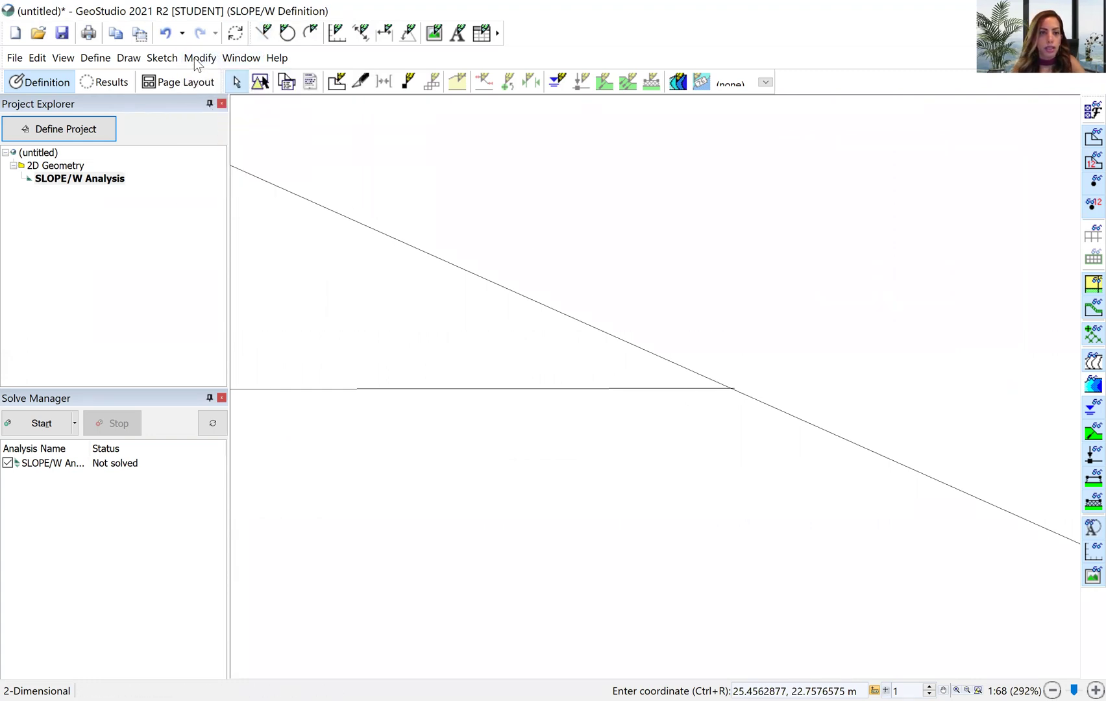
{"action": "left_click", "coordinate": [198, 59]}
{"action": "left_click", "coordinate": [204, 78]}
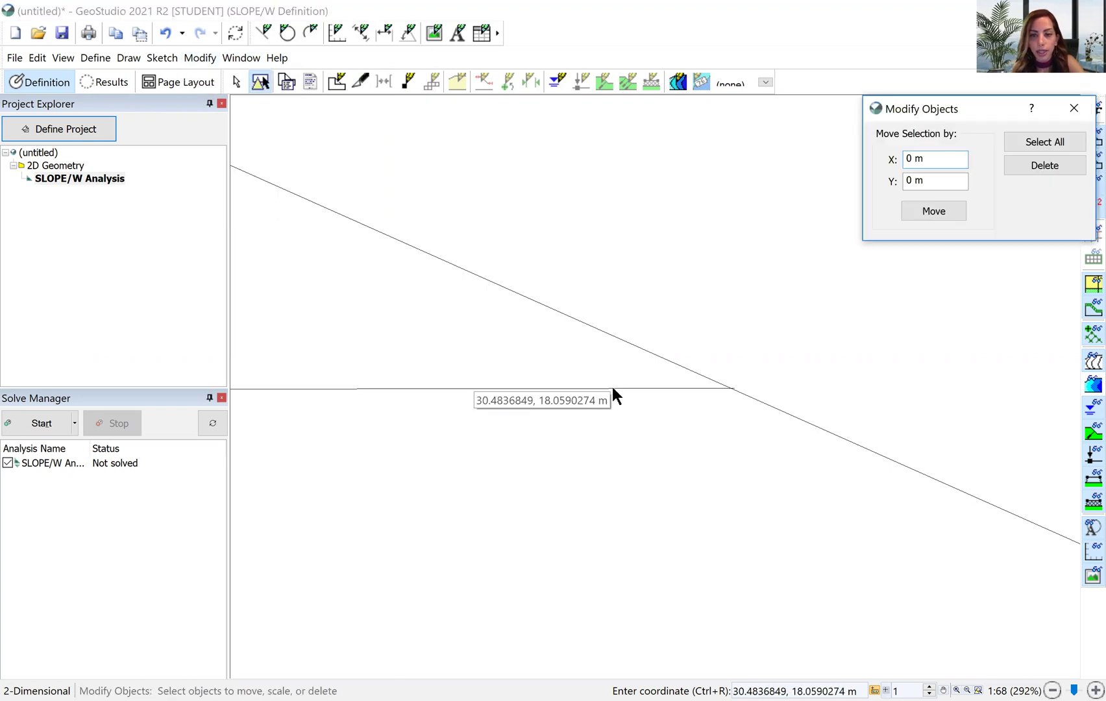
{"action": "left_click", "coordinate": [730, 390]}
{"action": "left_click_drag", "start_coordinate": [726, 392], "coordinate": [740, 388]}
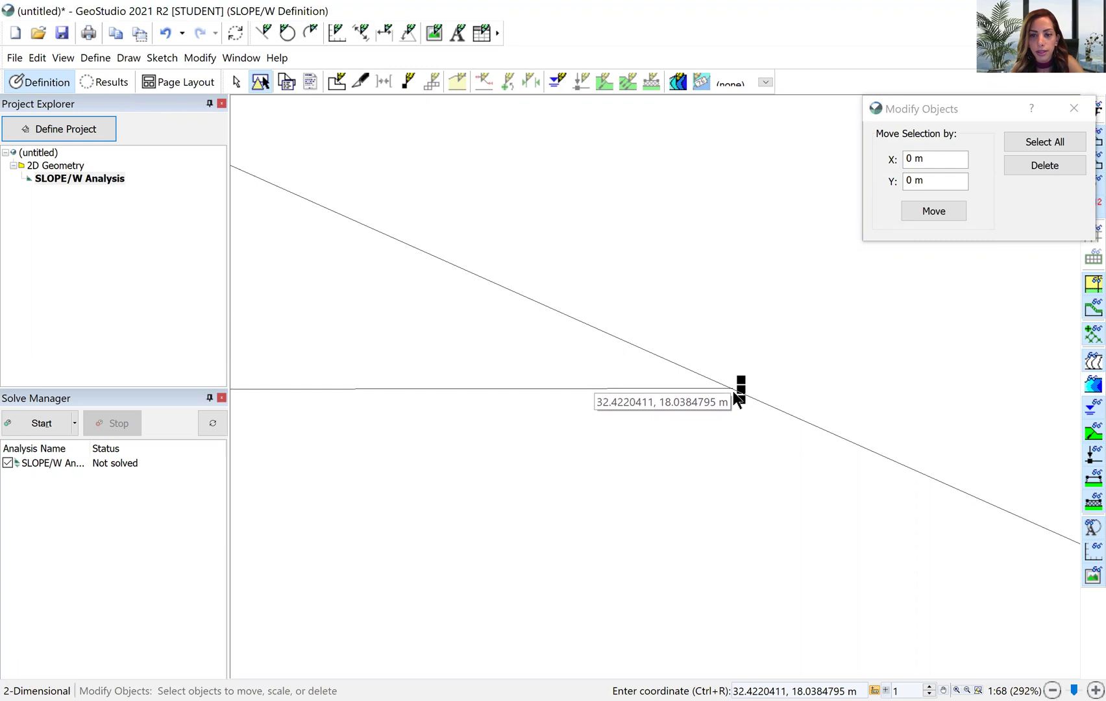
Adjust the end of the layer boundary line with Modify Objects so it meets the slope face at about (32.4, 18) m.
{"action": "left_click", "coordinate": [956, 690]}
{"action": "left_click", "coordinate": [730, 423]}
{"action": "mouse_move", "coordinate": [703, 406]}
{"action": "left_mouse_down"}
{"action": "mouse_move", "coordinate": [622, 316]}
{"action": "mouse_move", "coordinate": [632, 308]}
{"action": "mouse_move", "coordinate": [620, 320]}
{"action": "left_mouse_up"}
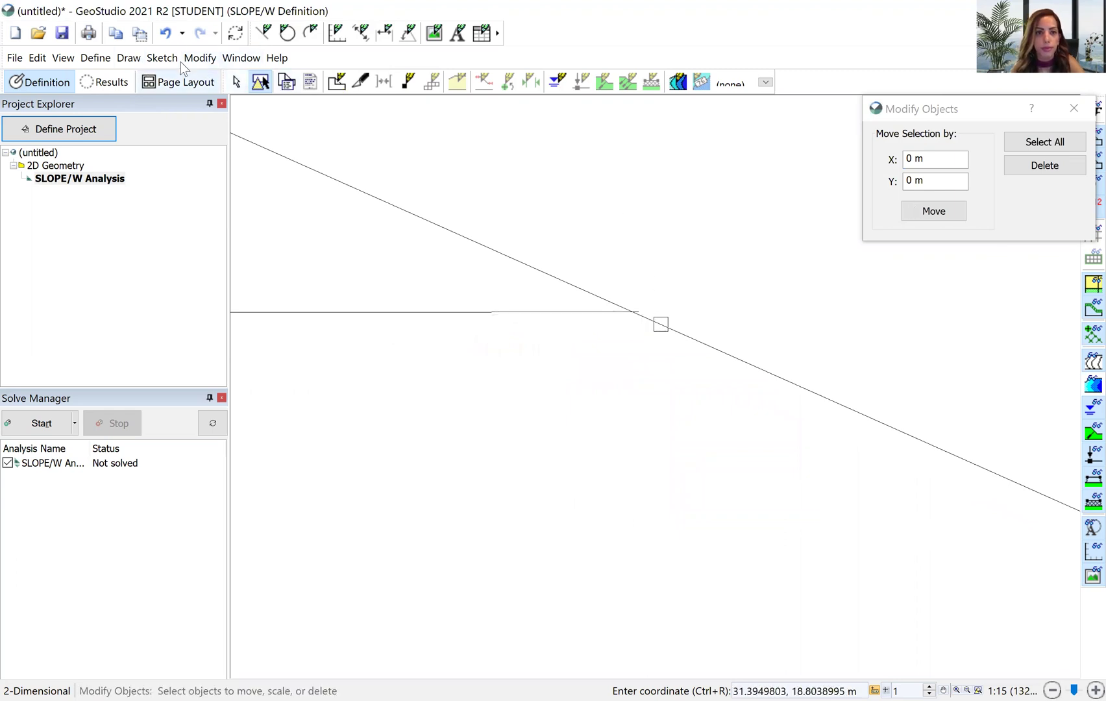
{"action": "left_click", "coordinate": [236, 82]}
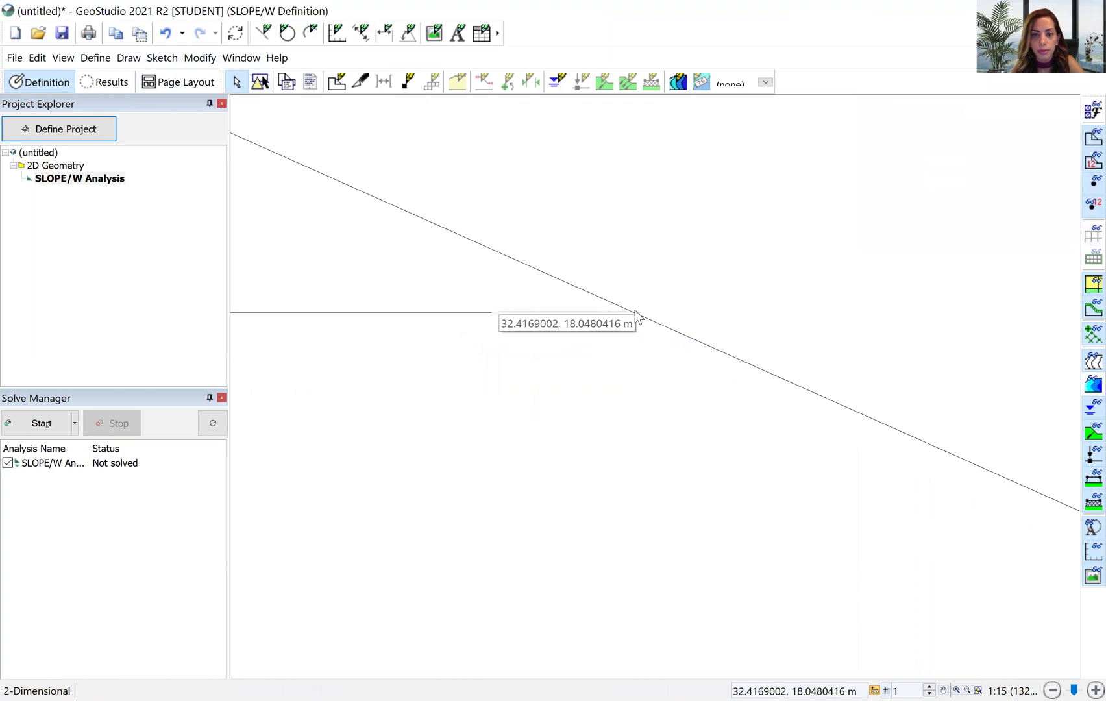
{"action": "left_click", "coordinate": [200, 58]}
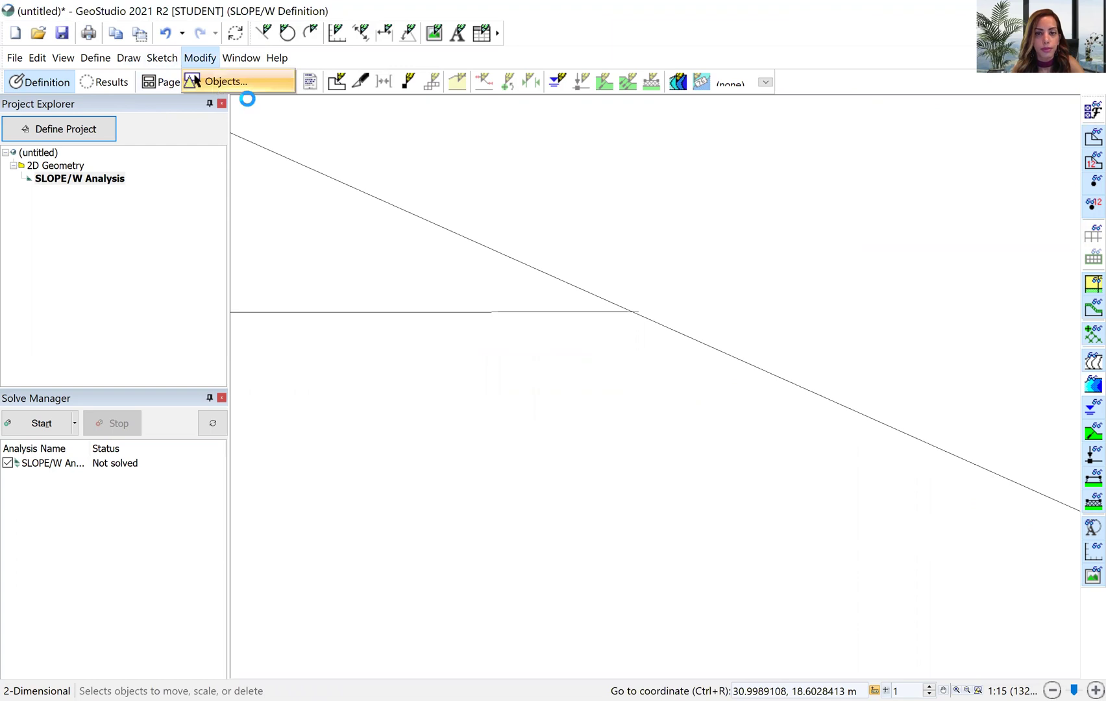
{"action": "left_click", "coordinate": [224, 81]}
{"action": "left_click", "coordinate": [646, 312]}
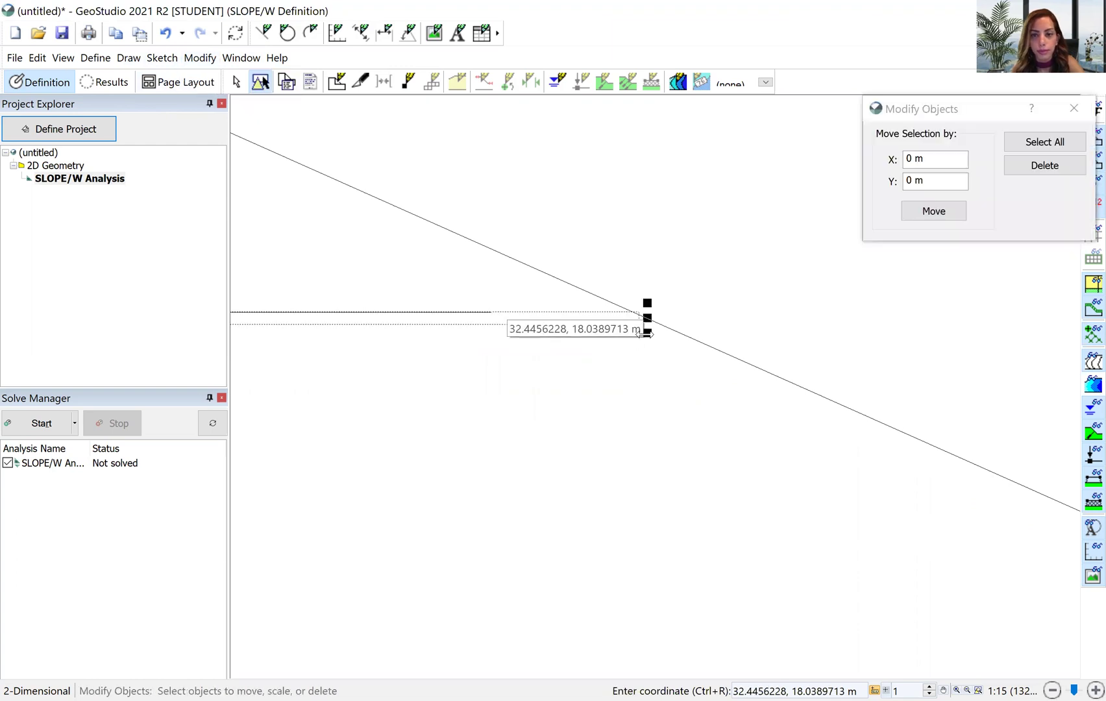
{"action": "left_click_drag", "start_coordinate": [646, 321], "coordinate": [652, 328]}
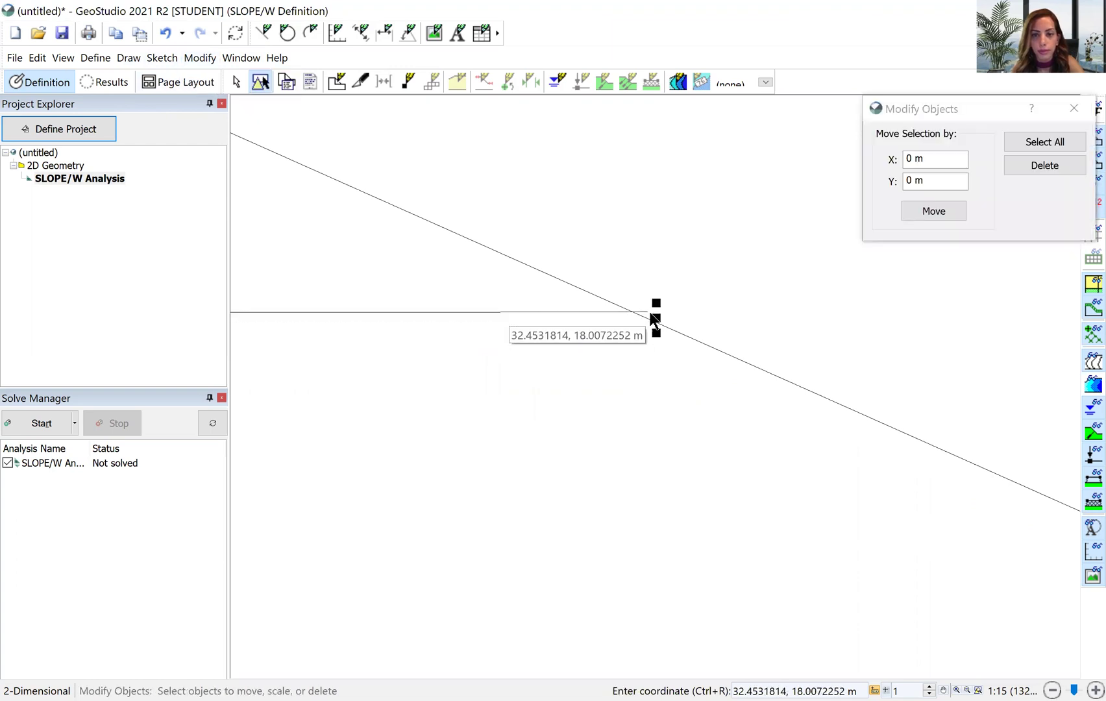
{"action": "left_click", "coordinate": [639, 316]}
{"action": "left_click", "coordinate": [631, 321]}
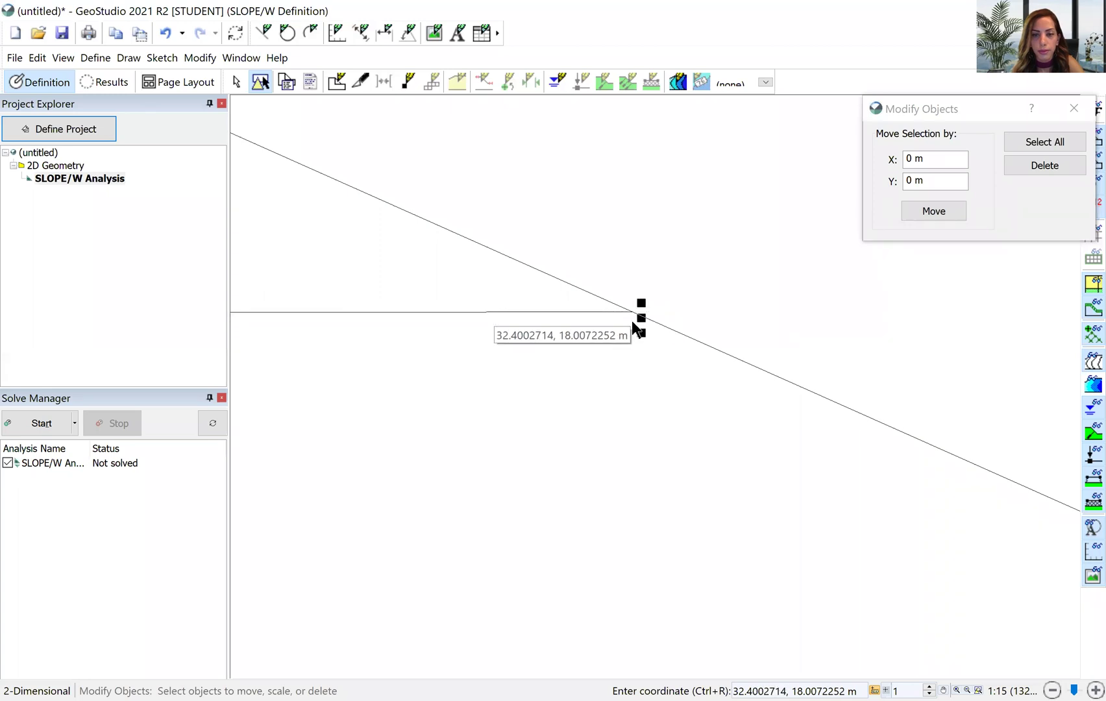
{"action": "left_click", "coordinate": [1074, 109]}
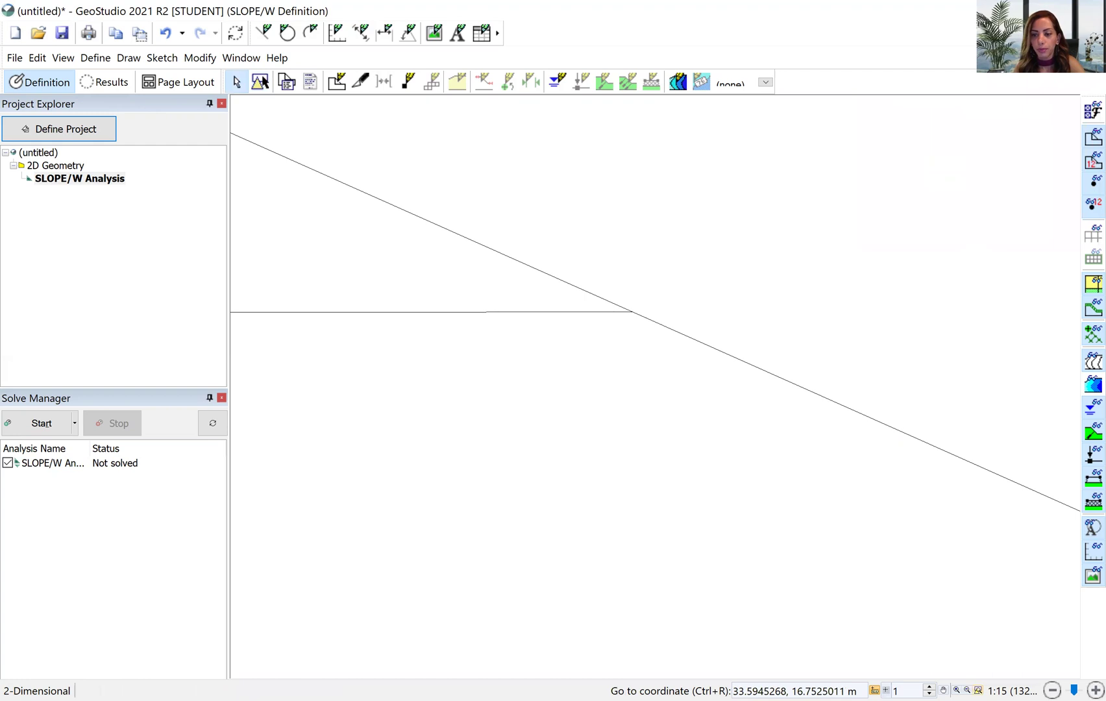
{"action": "left_click", "coordinate": [967, 689]}
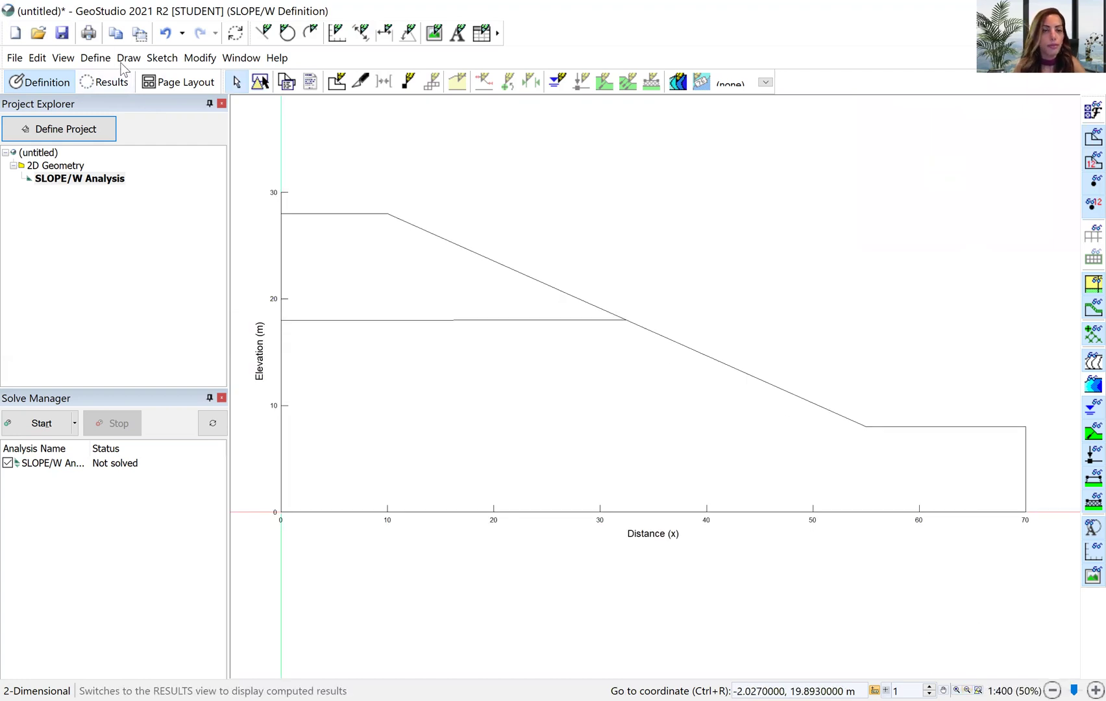
{"action": "left_click", "coordinate": [95, 58]}
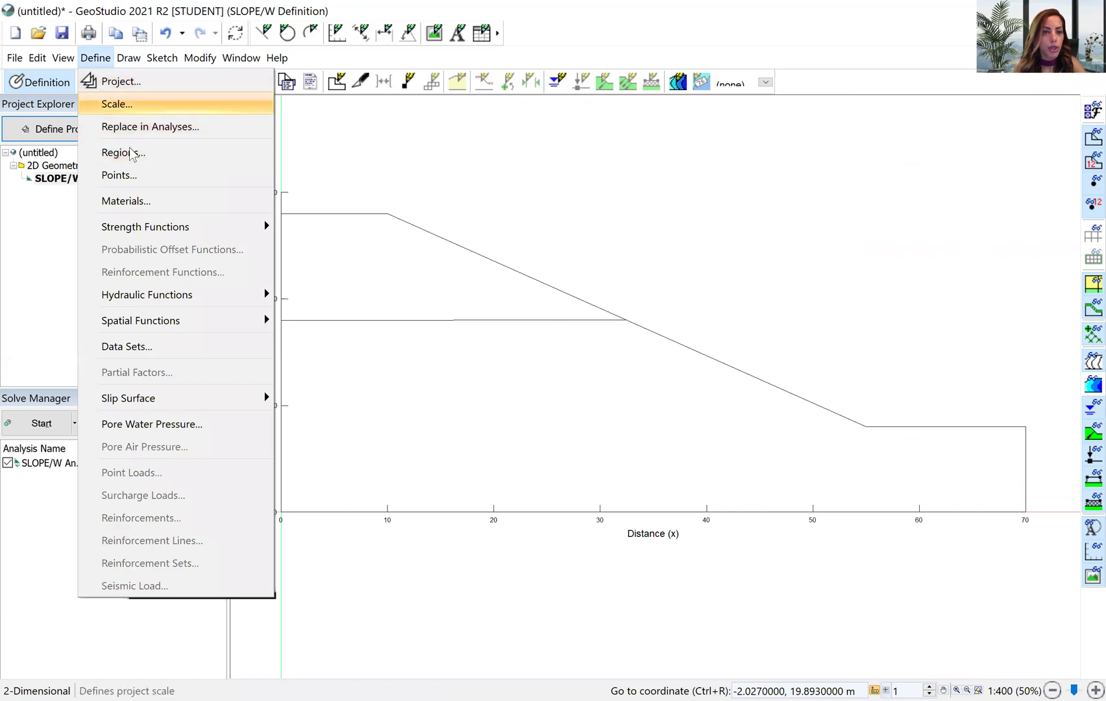
{"action": "left_click", "coordinate": [130, 174]}
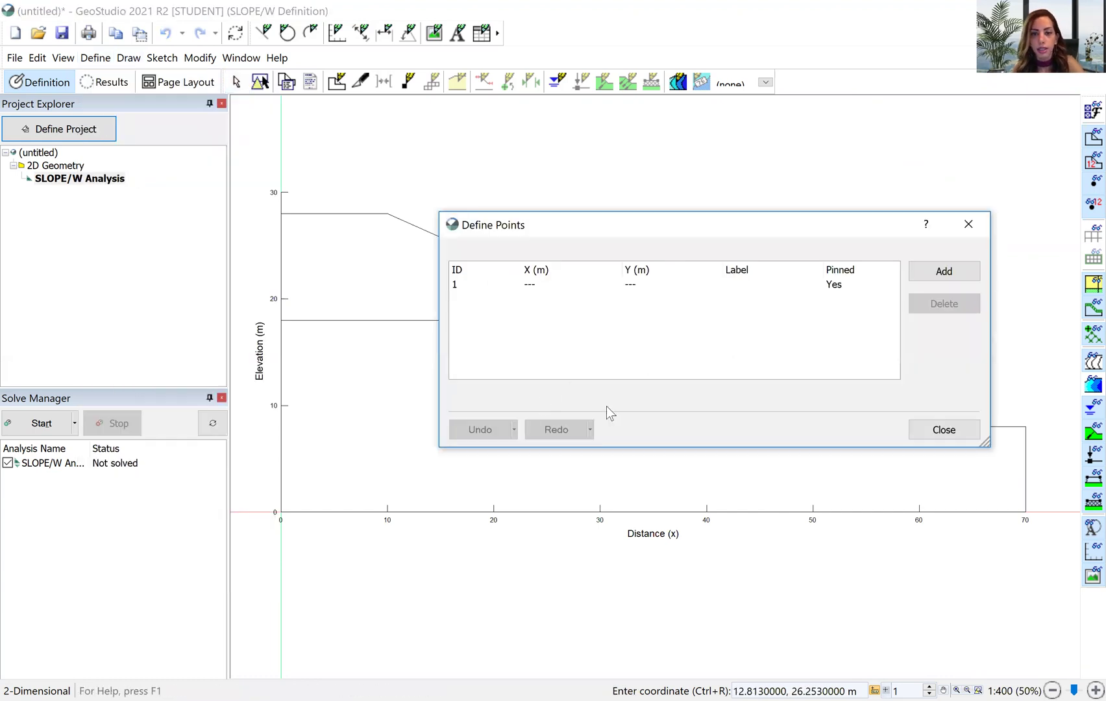
{"action": "left_click", "coordinate": [969, 223]}
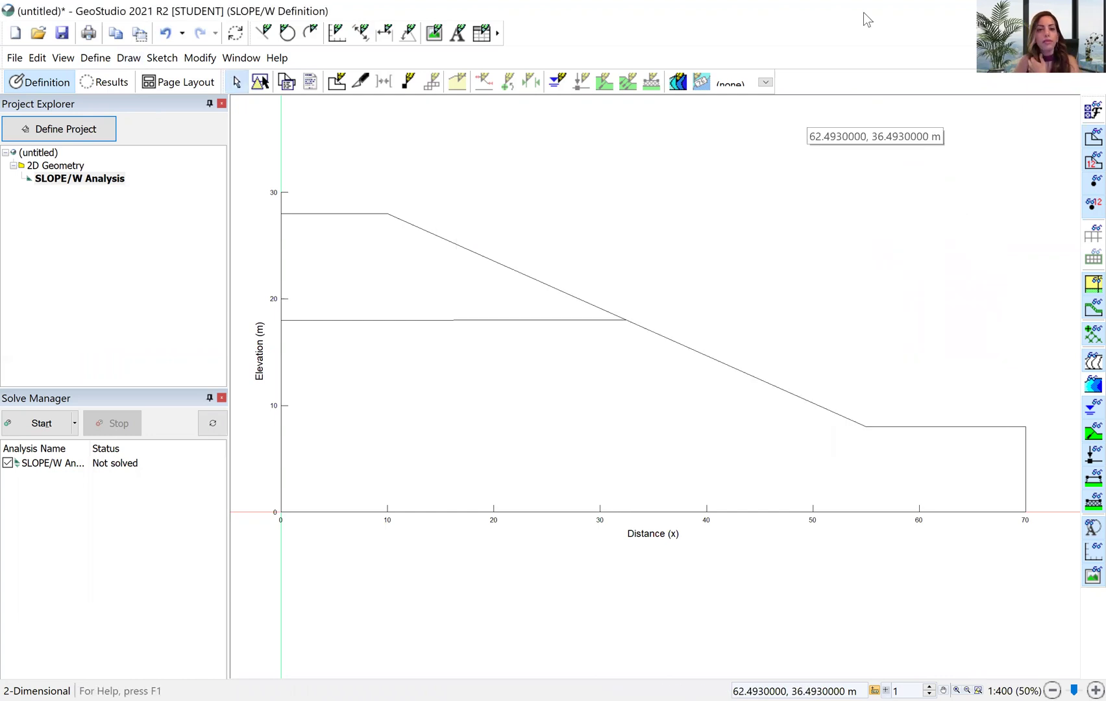
{"action": "left_click", "coordinate": [95, 57]}
{"action": "left_click", "coordinate": [98, 58]}
{"action": "left_click", "coordinate": [129, 58]}
{"action": "mouse_move", "coordinate": [95, 57]}
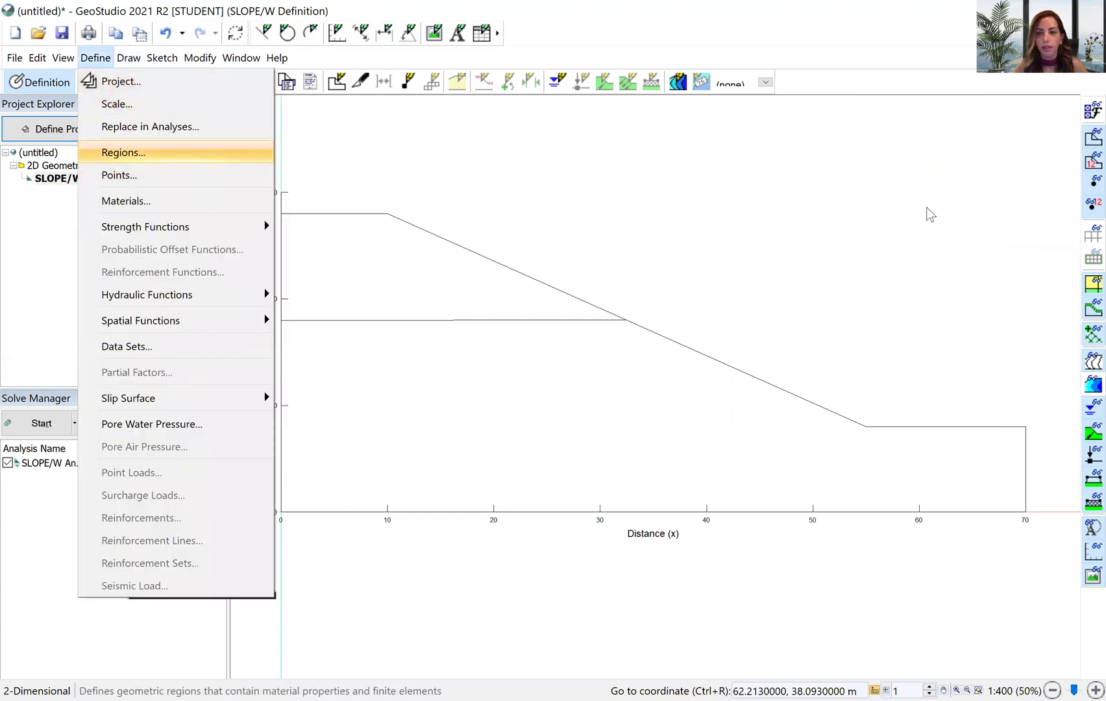
{"action": "key", "text": "Return"}
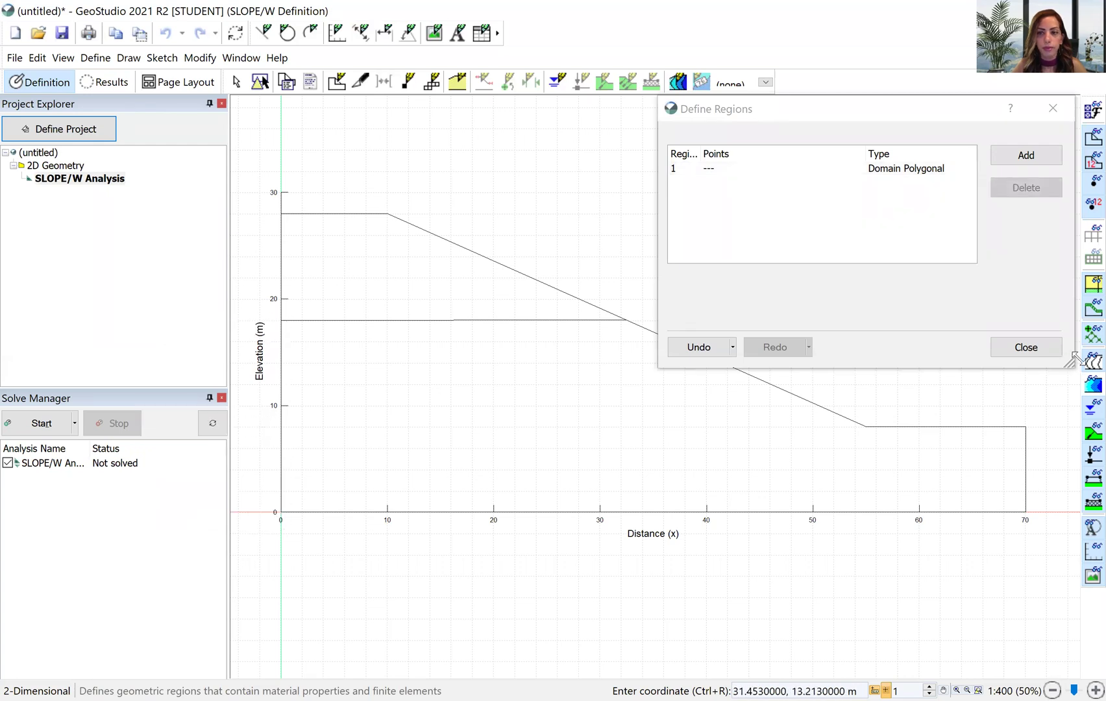
{"action": "left_click", "coordinate": [1057, 105]}
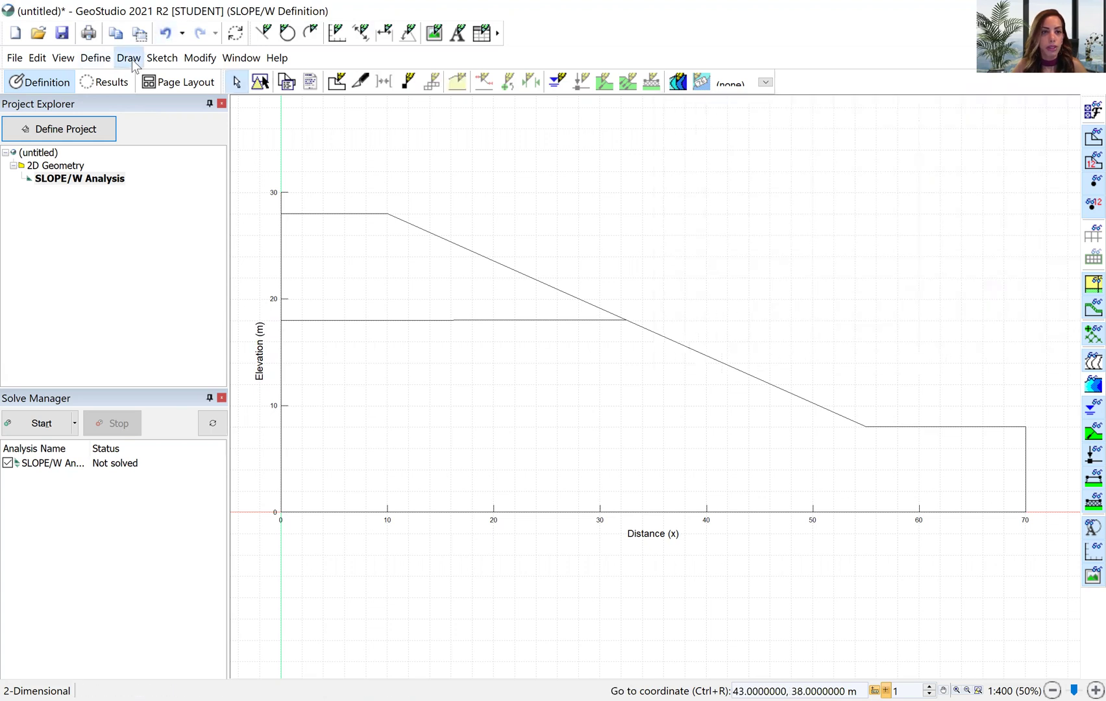
Try to draw the lower-layer polygonal region from (0, 0) through (0, 18) to about (32, 18) m, and undo it.
{"action": "left_click", "coordinate": [128, 58]}
{"action": "left_click", "coordinate": [154, 79]}
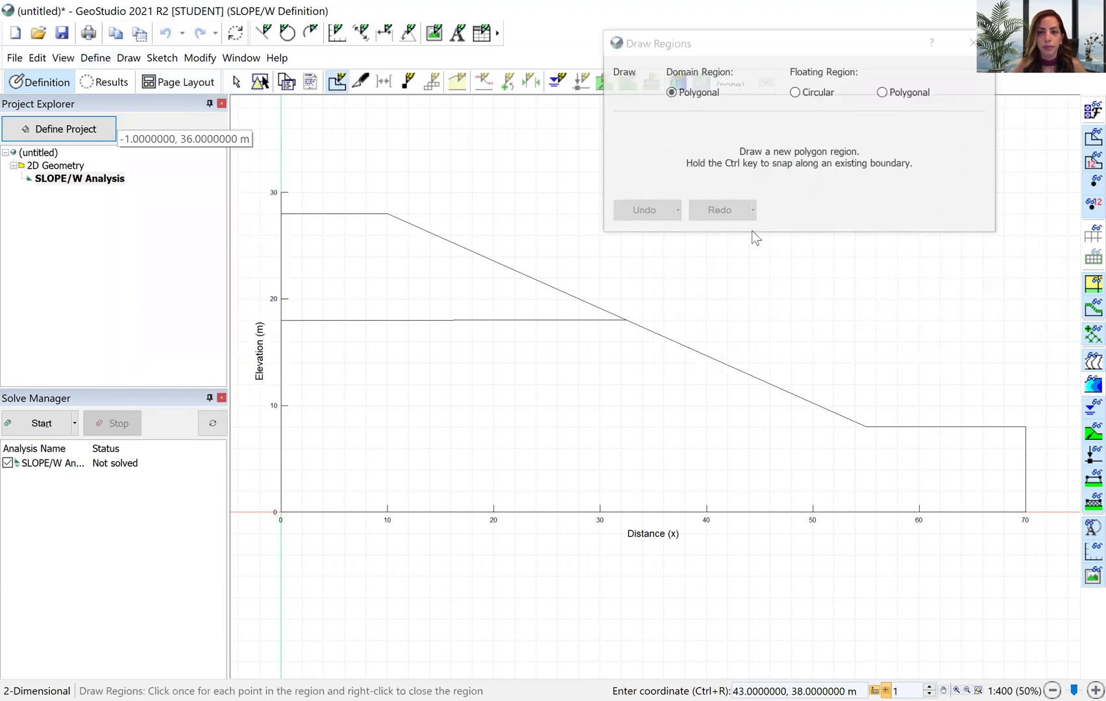
{"action": "left_click_drag", "start_coordinate": [797, 37], "coordinate": [911, 107]}
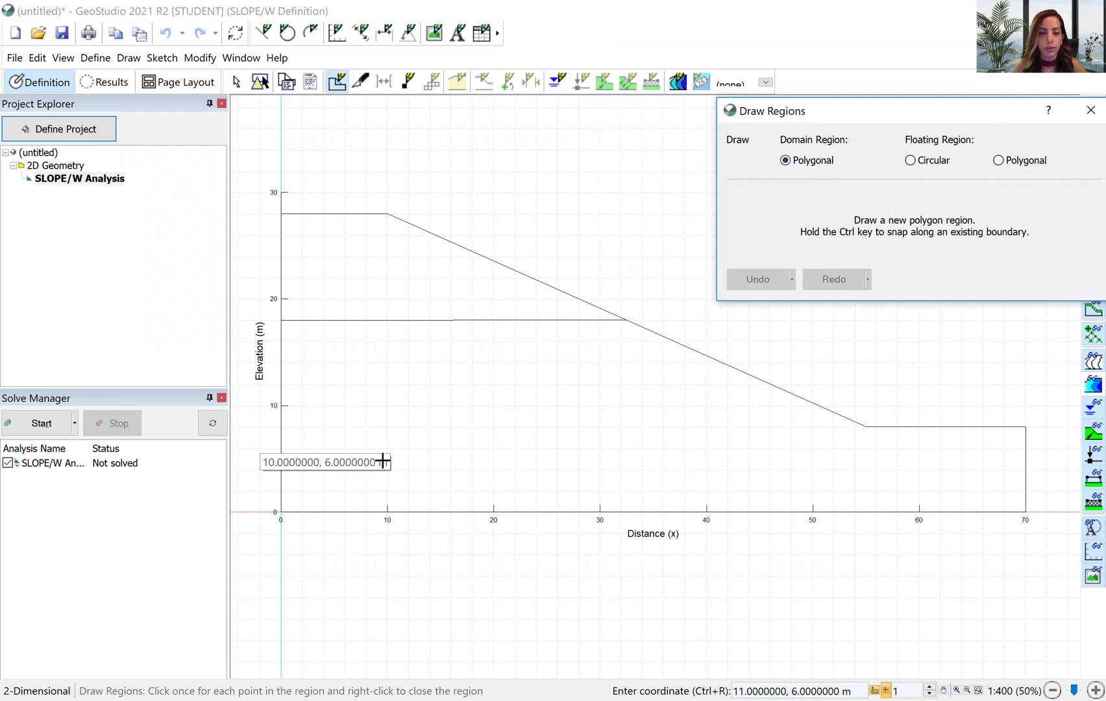
{"action": "left_click", "coordinate": [280, 320]}
{"action": "left_click", "coordinate": [620, 319]}
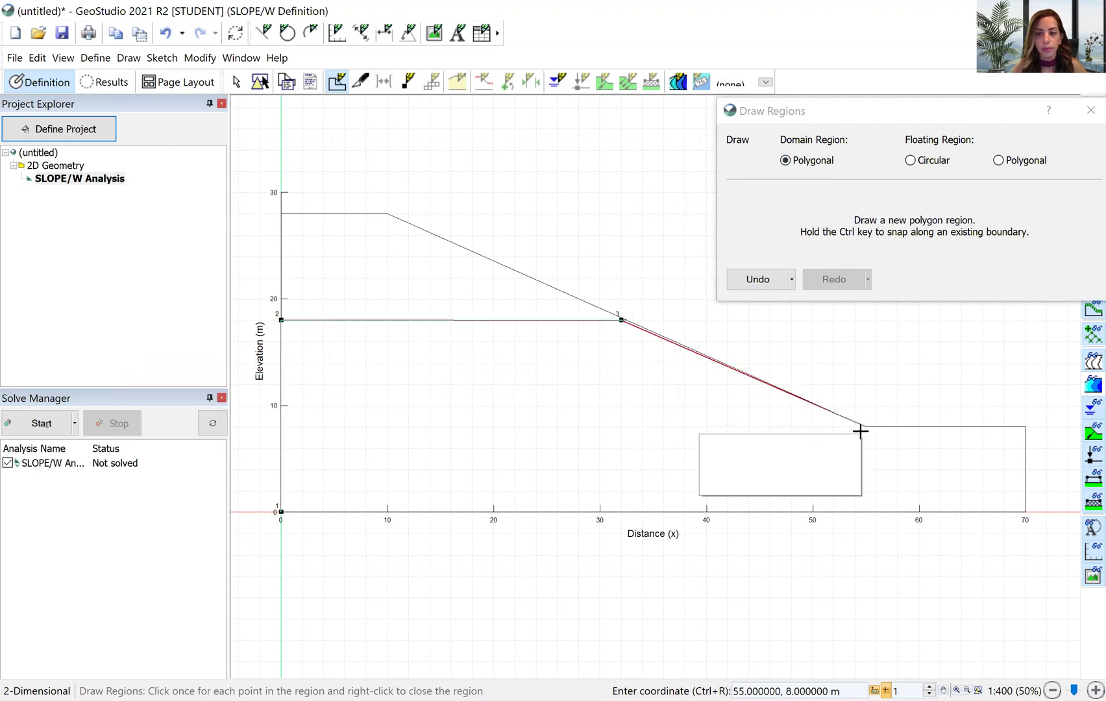
{"action": "right_click", "coordinate": [633, 401]}
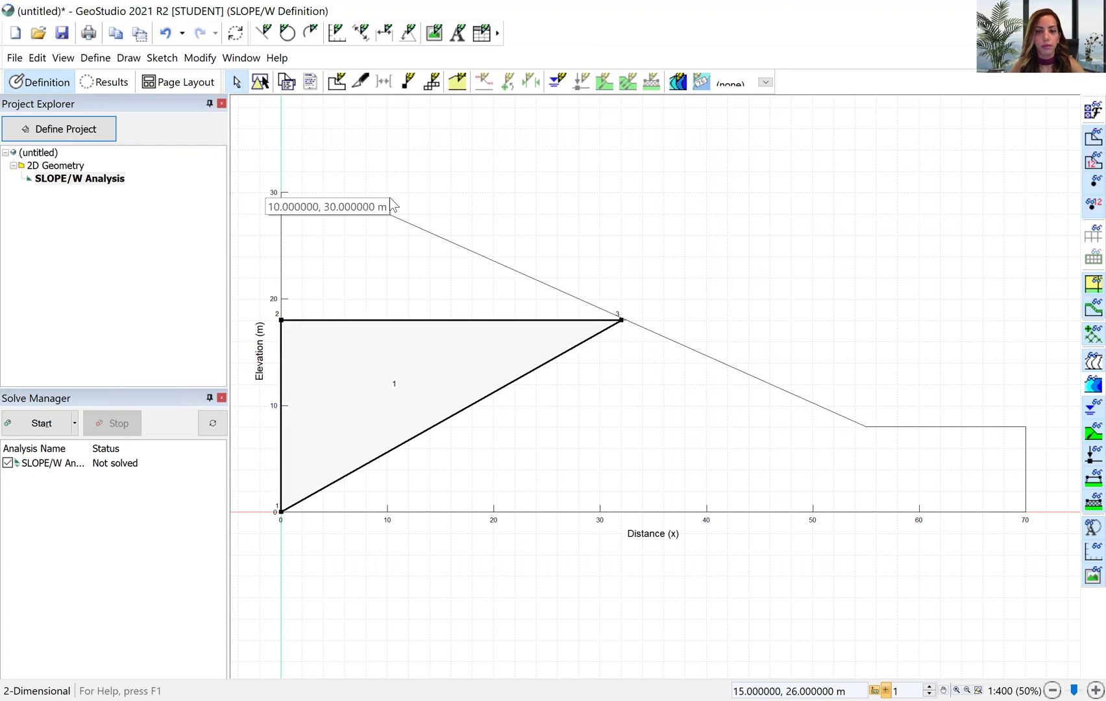
{"action": "left_click", "coordinate": [168, 33]}
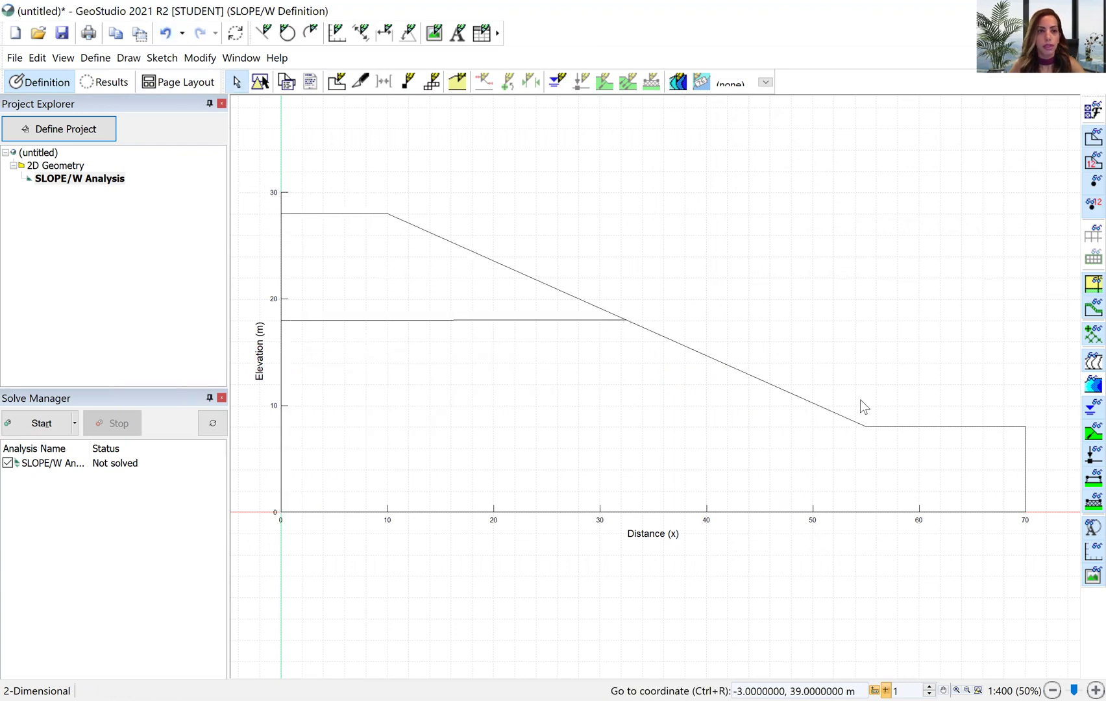
Draw the lower-layer polygonal region through (0, 0), (0, 18), the layer boundary's end on the slope face, (55, 8), (70, 8) and (70, 0) m.
{"action": "left_click", "coordinate": [128, 58]}
{"action": "left_click", "coordinate": [148, 83]}
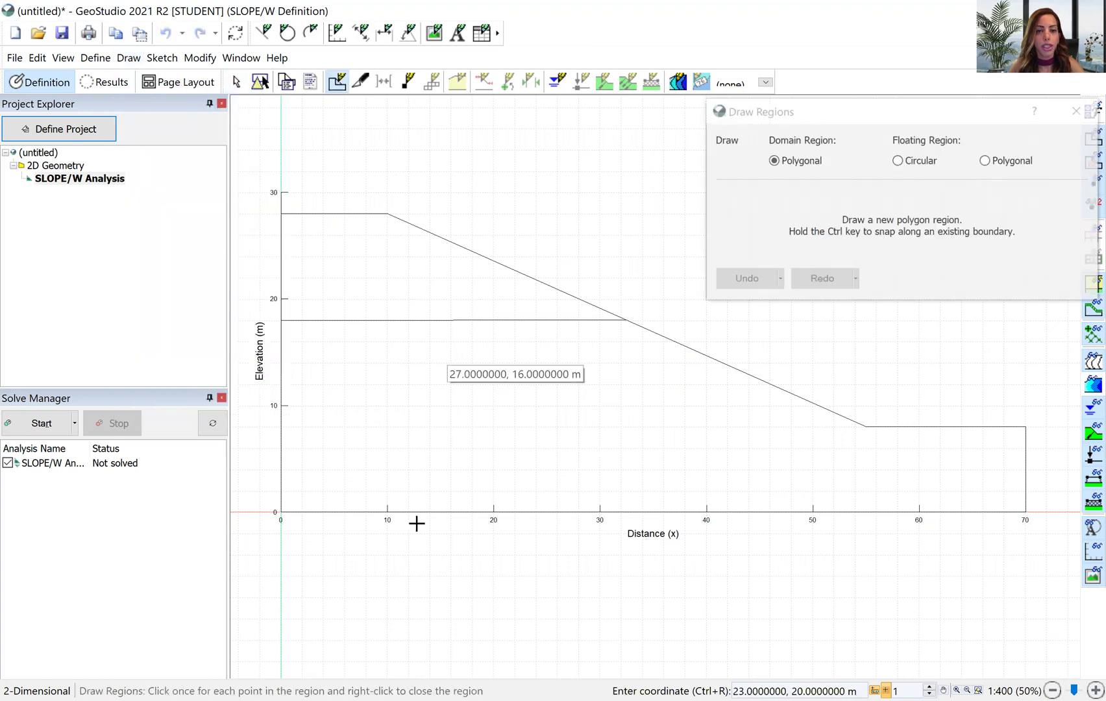
{"action": "left_click", "coordinate": [281, 511]}
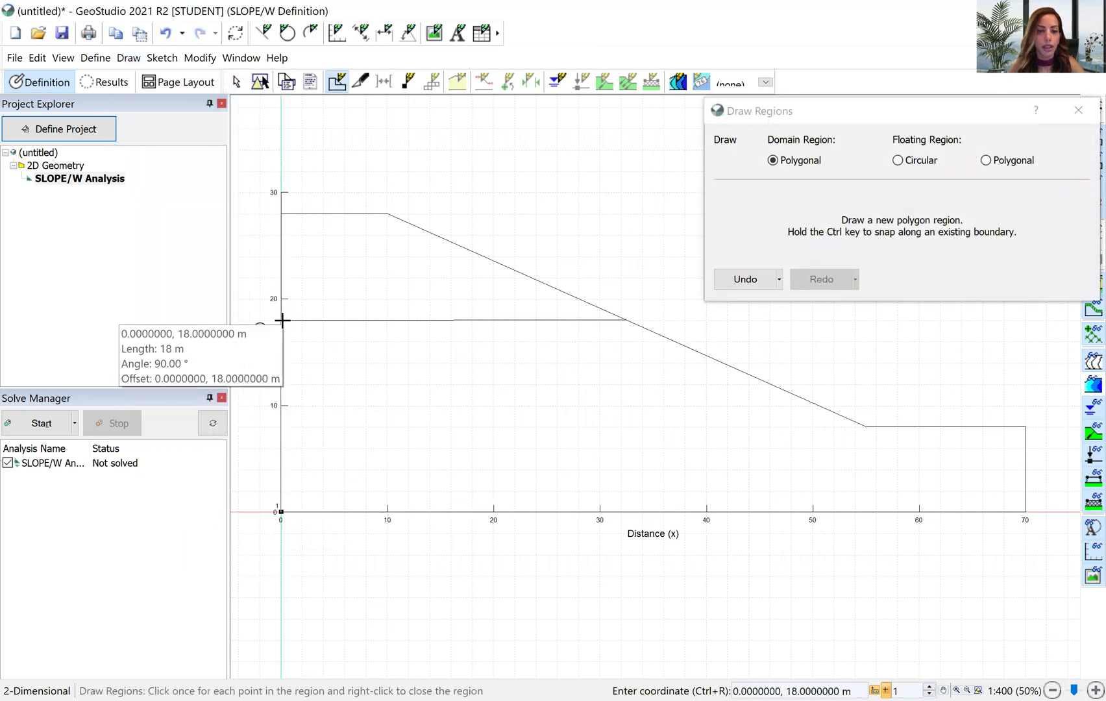
{"action": "left_click", "coordinate": [281, 320]}
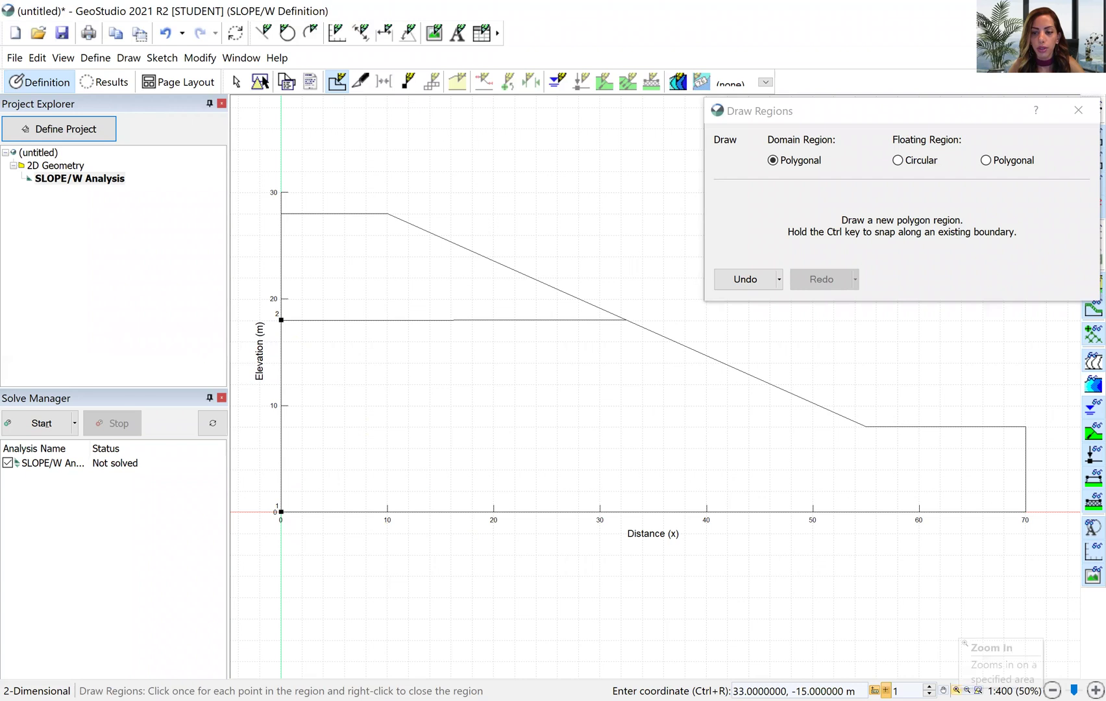
{"action": "left_click", "coordinate": [956, 690]}
{"action": "left_click_drag", "start_coordinate": [596, 305], "coordinate": [638, 332]}
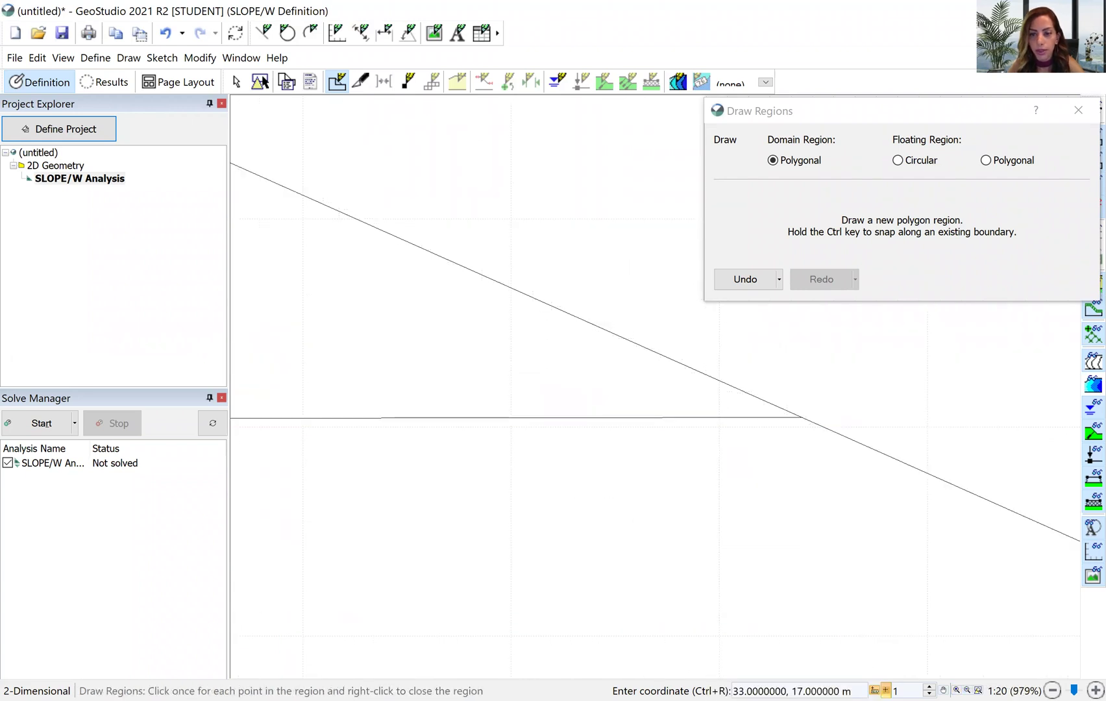
{"action": "left_click", "coordinate": [800, 417]}
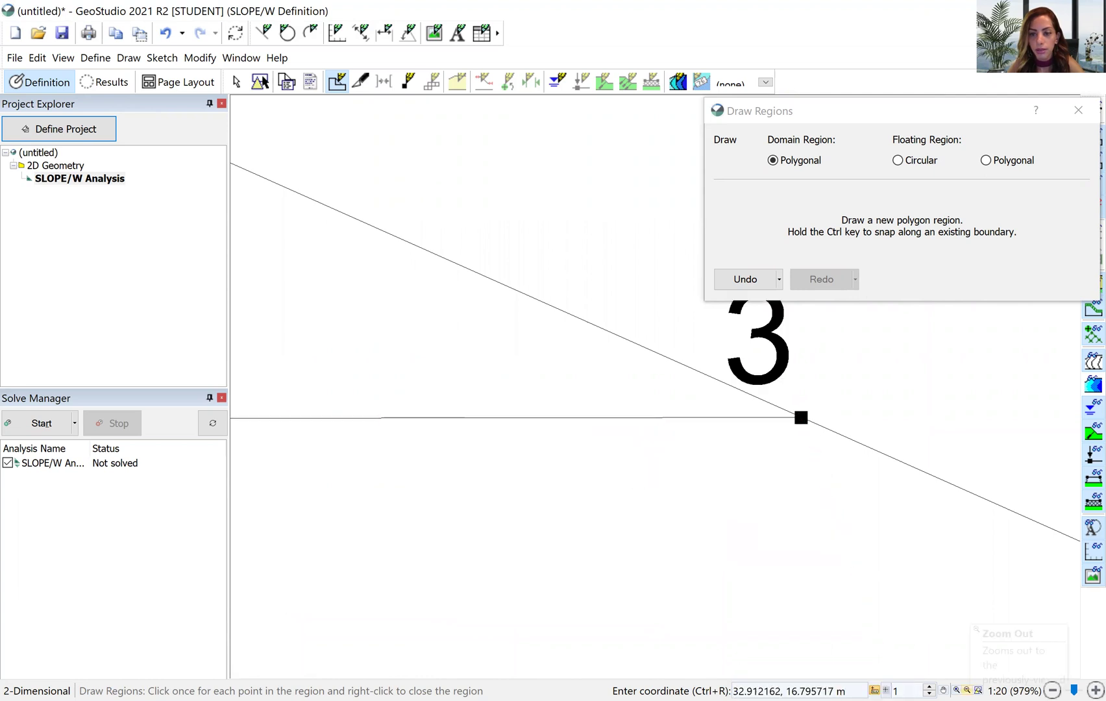
{"action": "left_click", "coordinate": [1052, 689]}
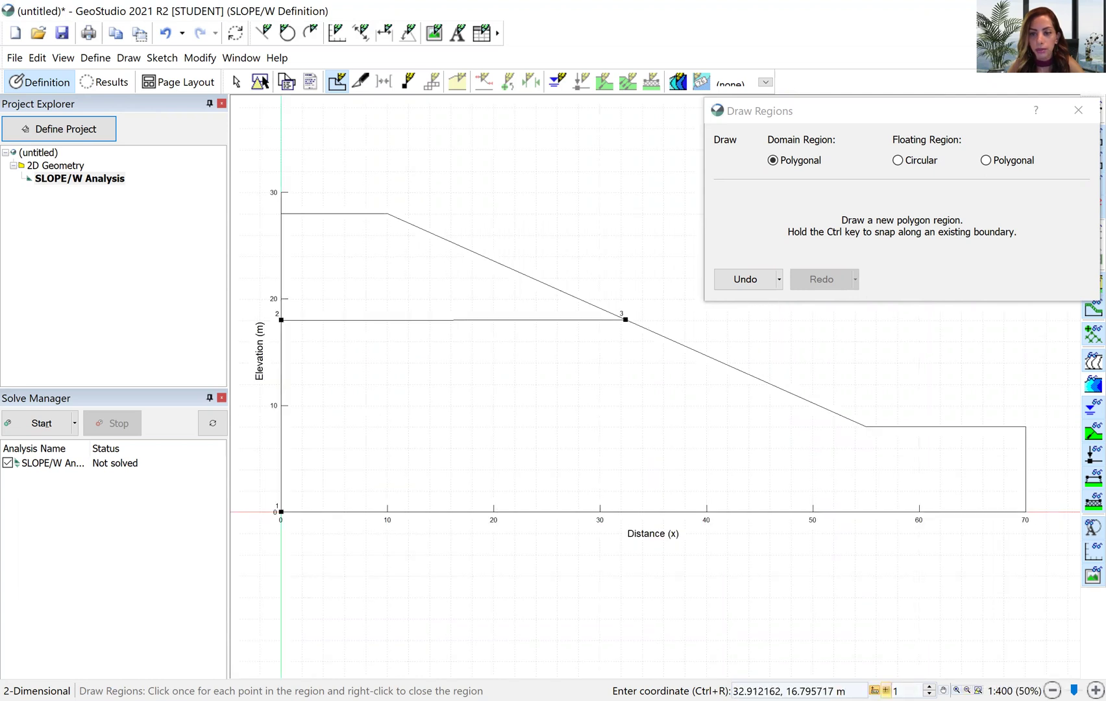
{"action": "left_click", "coordinate": [865, 427]}
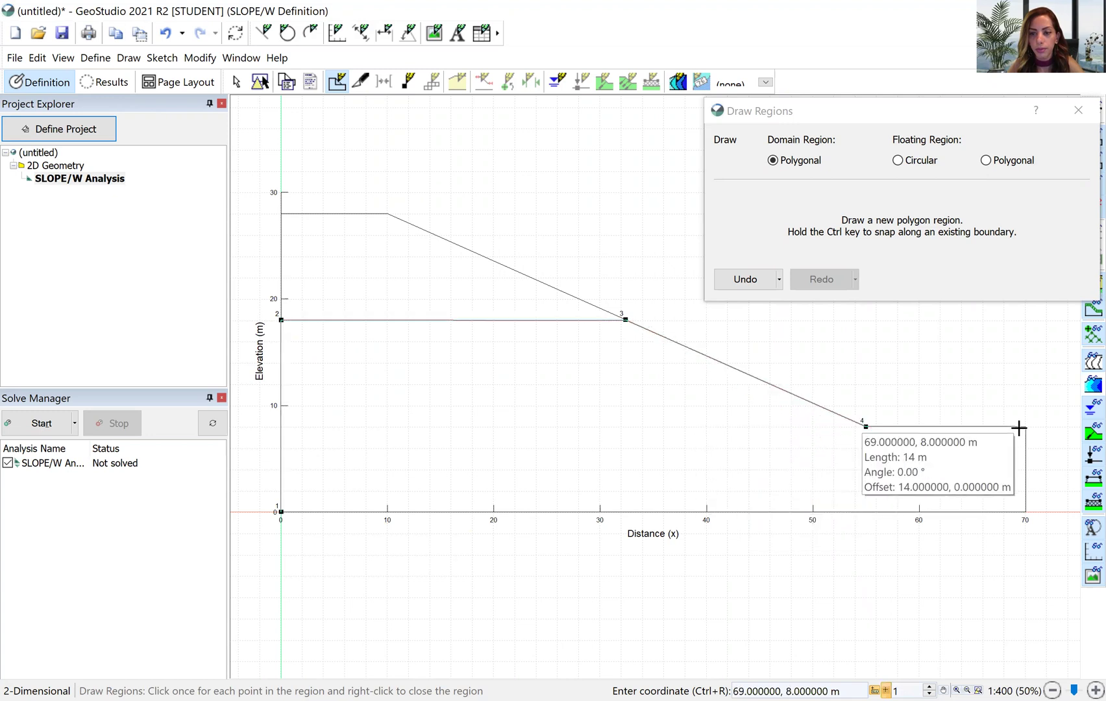
{"action": "left_click", "coordinate": [1025, 426]}
{"action": "left_click", "coordinate": [1025, 512]}
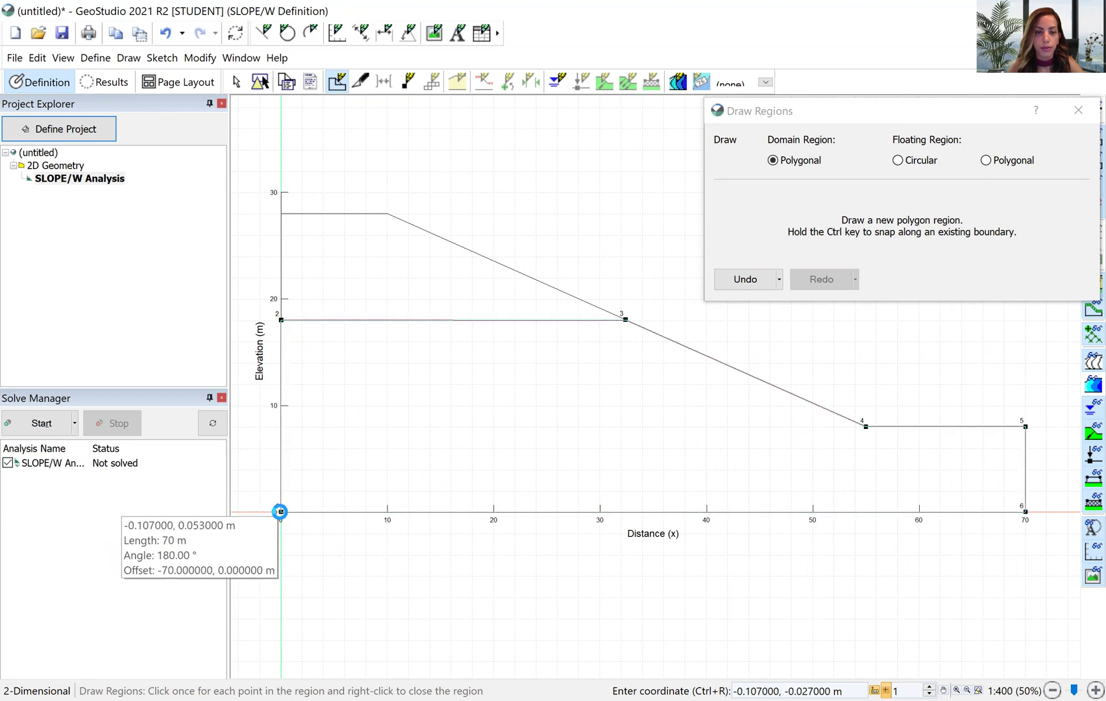
{"action": "left_click", "coordinate": [281, 511]}
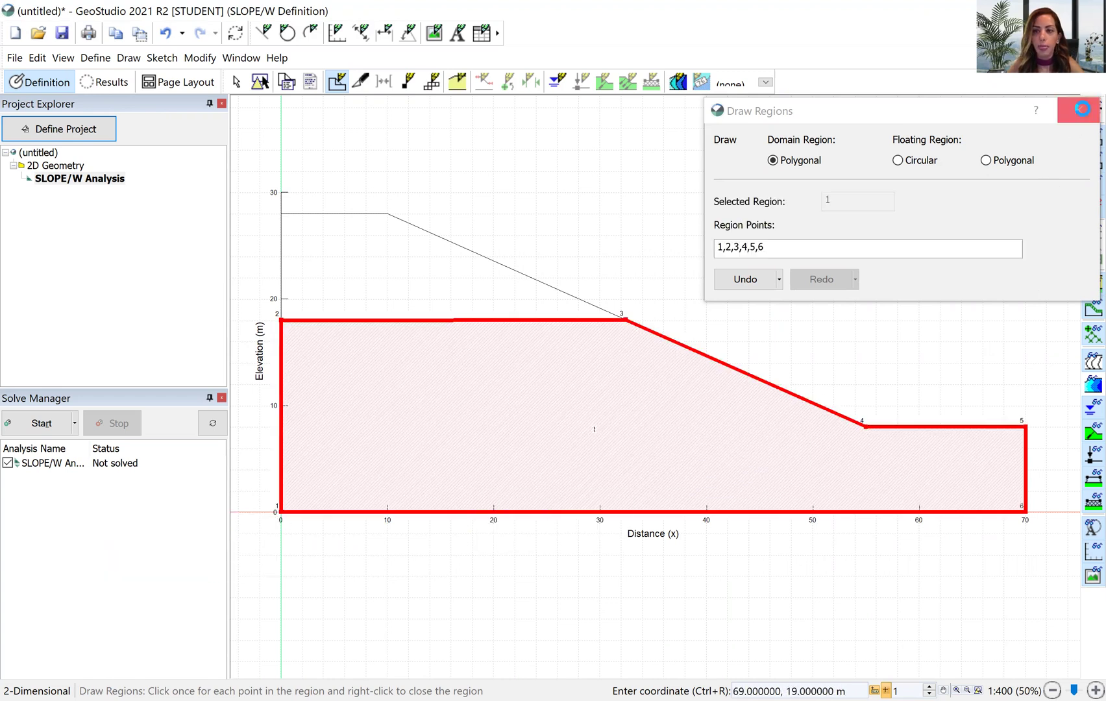
{"action": "left_click", "coordinate": [1081, 109]}
{"action": "left_click", "coordinate": [129, 57]}
{"action": "left_click", "coordinate": [155, 79]}
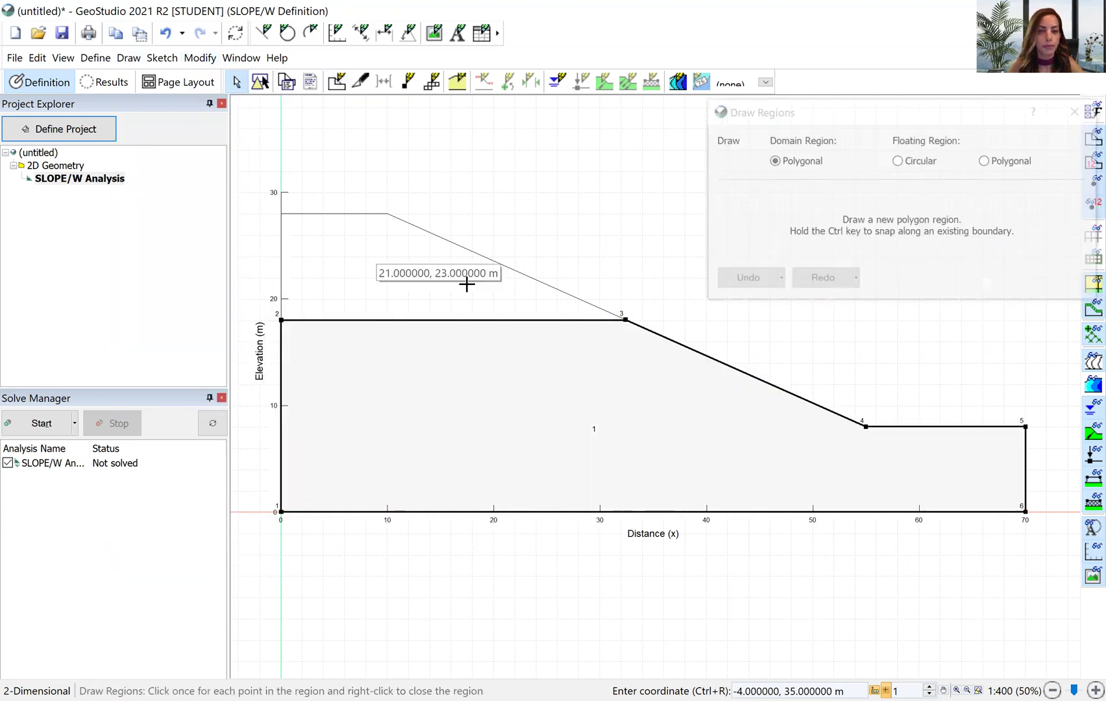
{"action": "left_click", "coordinate": [1080, 117]}
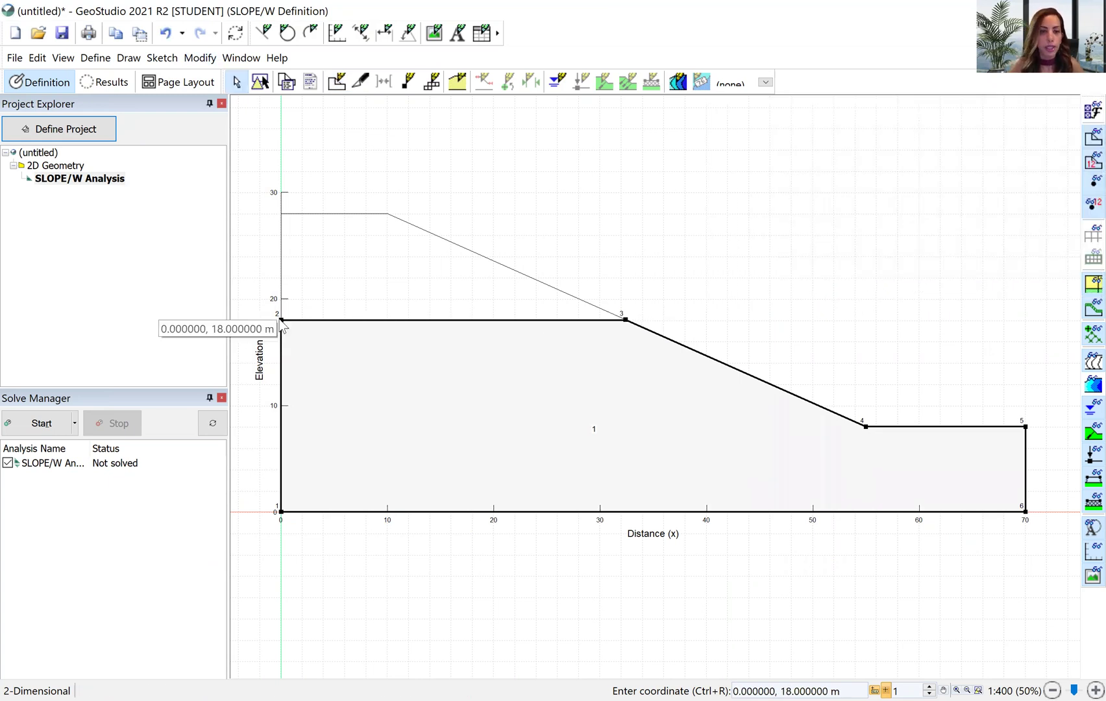
Draw the upper-layer polygonal region from (0, 18) through (0, 28), (10, 28) and the layer boundary's end on the slope face.
{"action": "left_click", "coordinate": [128, 58]}
{"action": "left_click", "coordinate": [159, 82]}
{"action": "left_click", "coordinate": [281, 320]}
{"action": "left_click", "coordinate": [281, 212]}
{"action": "left_click", "coordinate": [385, 213]}
{"action": "left_click", "coordinate": [625, 320]}
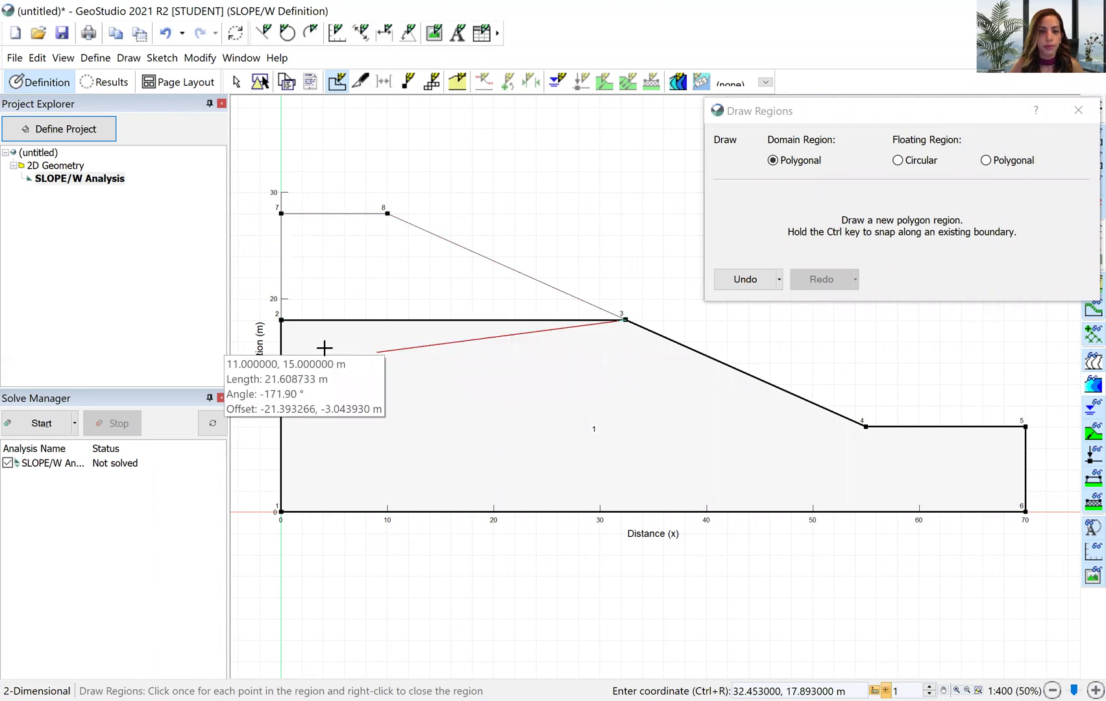
{"action": "left_click", "coordinate": [281, 320]}
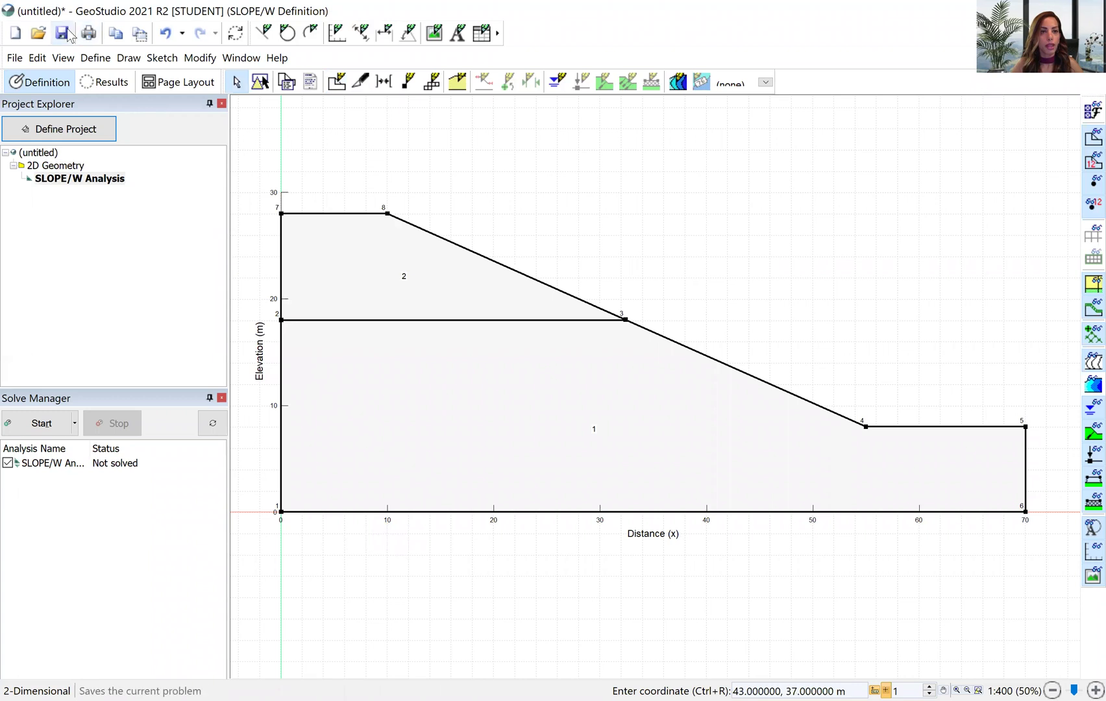
Save the project as SlopeW-test in the SlopeW folder.
{"action": "key", "text": "ctrl+s"}
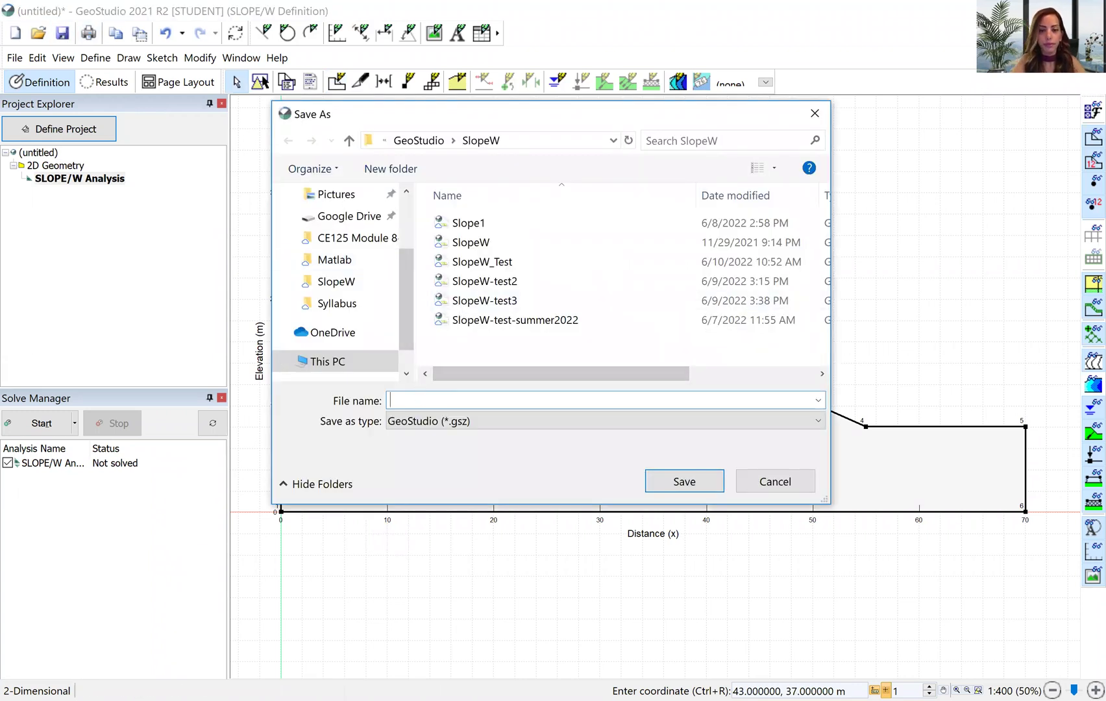
{"action": "type", "text": "SlopeW-test"}
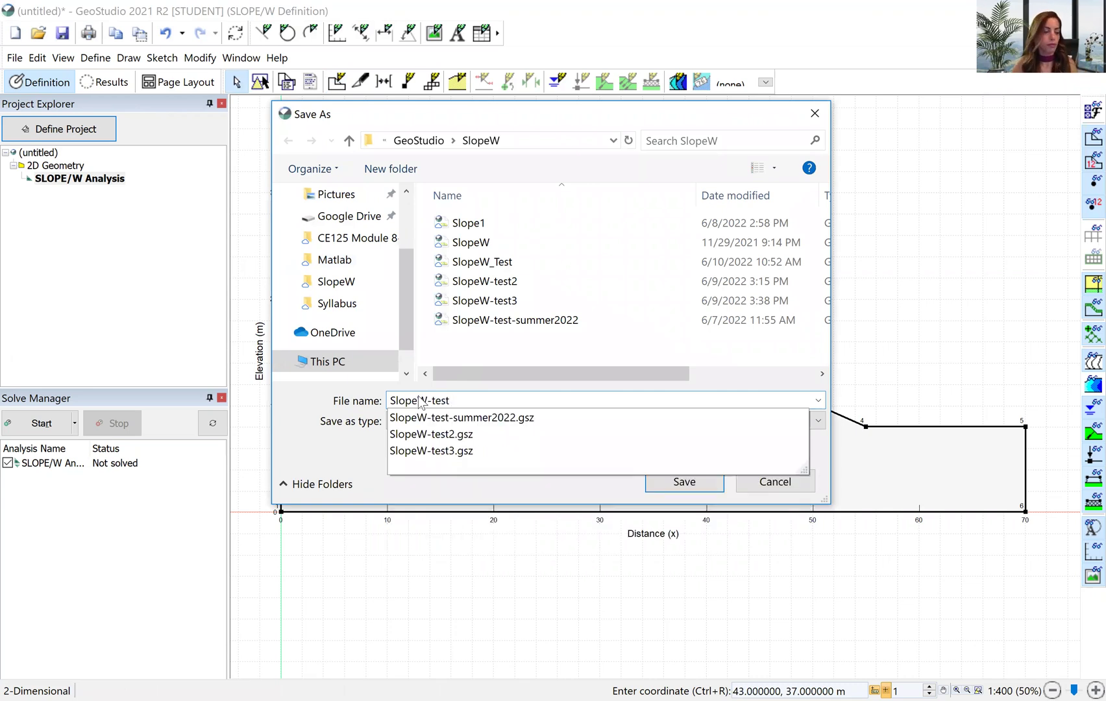
{"action": "key", "text": "Return"}
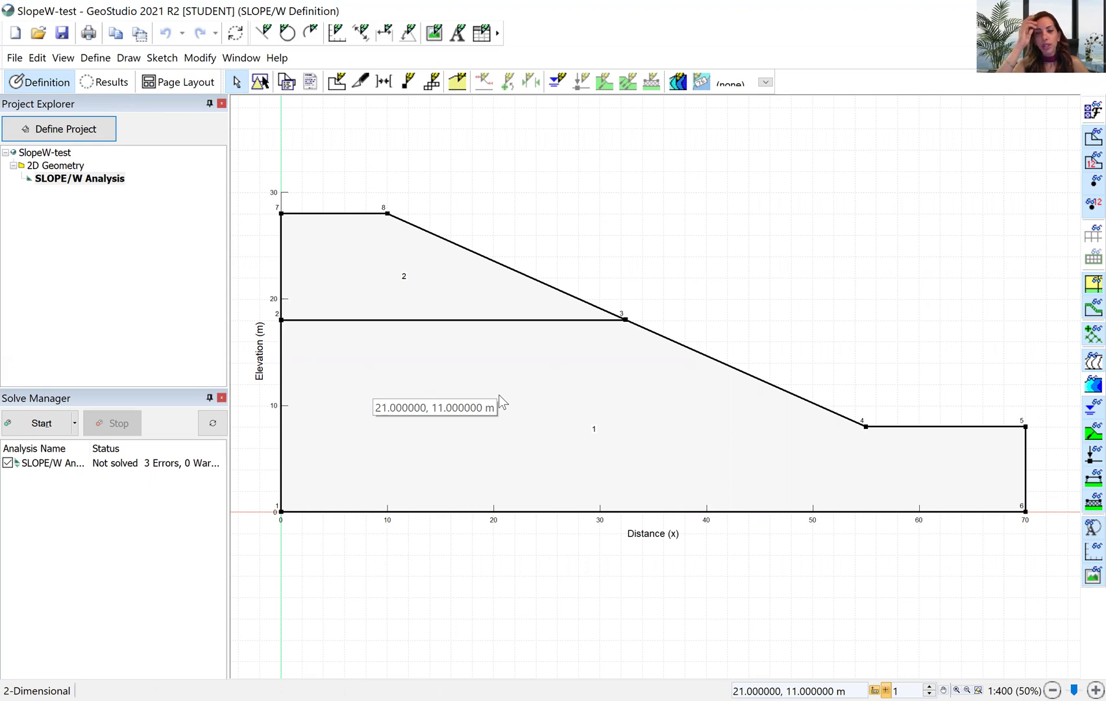
Add a new material to the project and name it Upper Soil.
{"action": "left_click", "coordinate": [129, 58]}
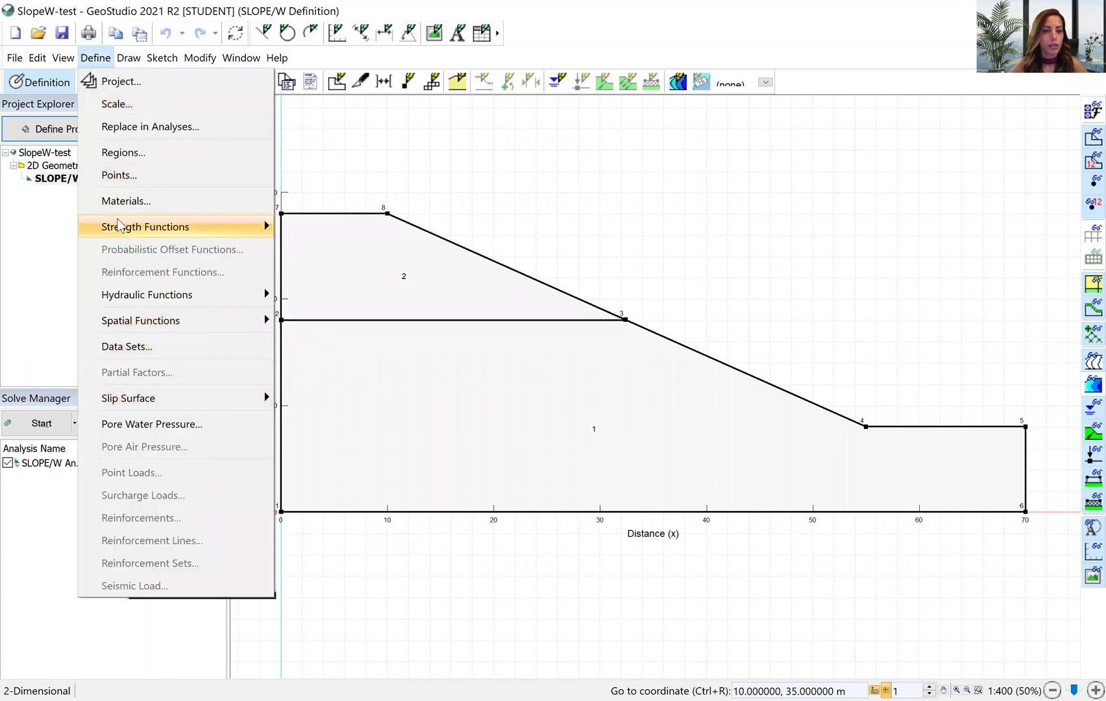
{"action": "left_click", "coordinate": [124, 202]}
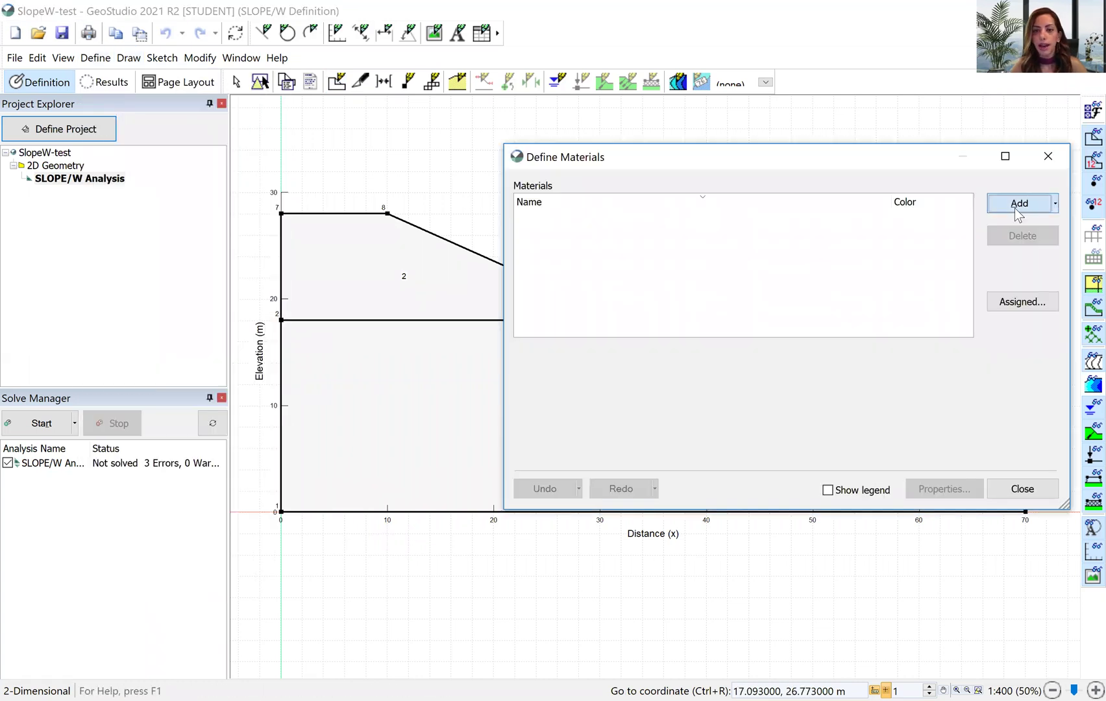
{"action": "left_click", "coordinate": [1017, 203]}
{"action": "left_click_drag", "start_coordinate": [676, 324], "coordinate": [468, 316]}
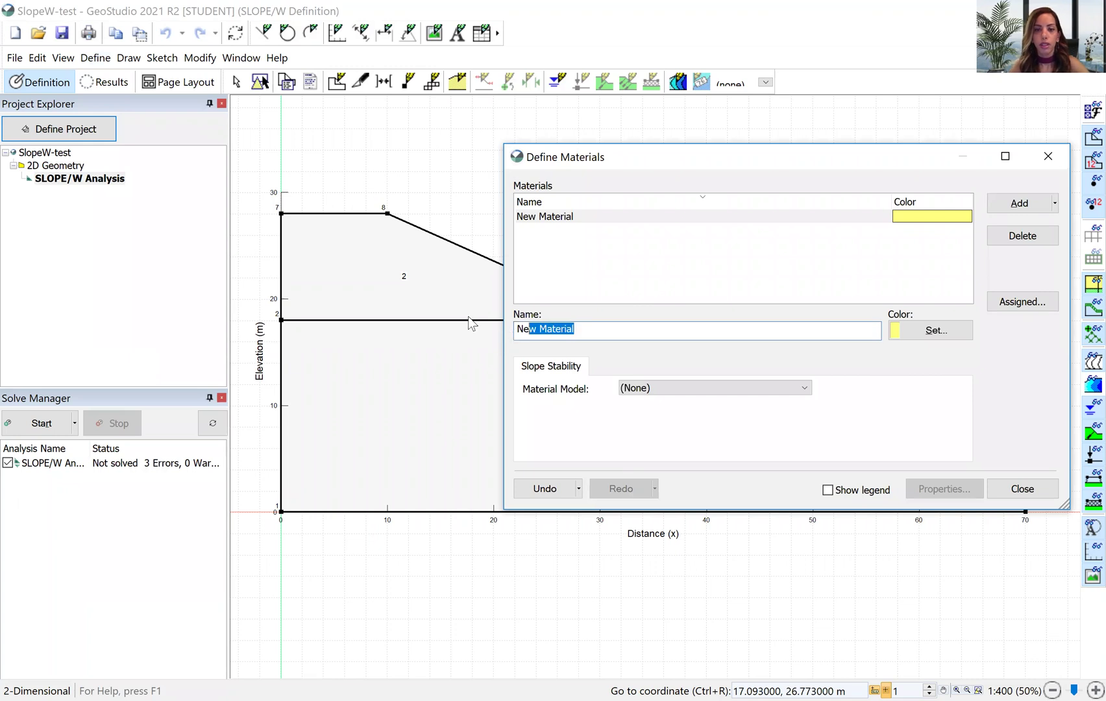
{"action": "type", "text": "Upper Soil"}
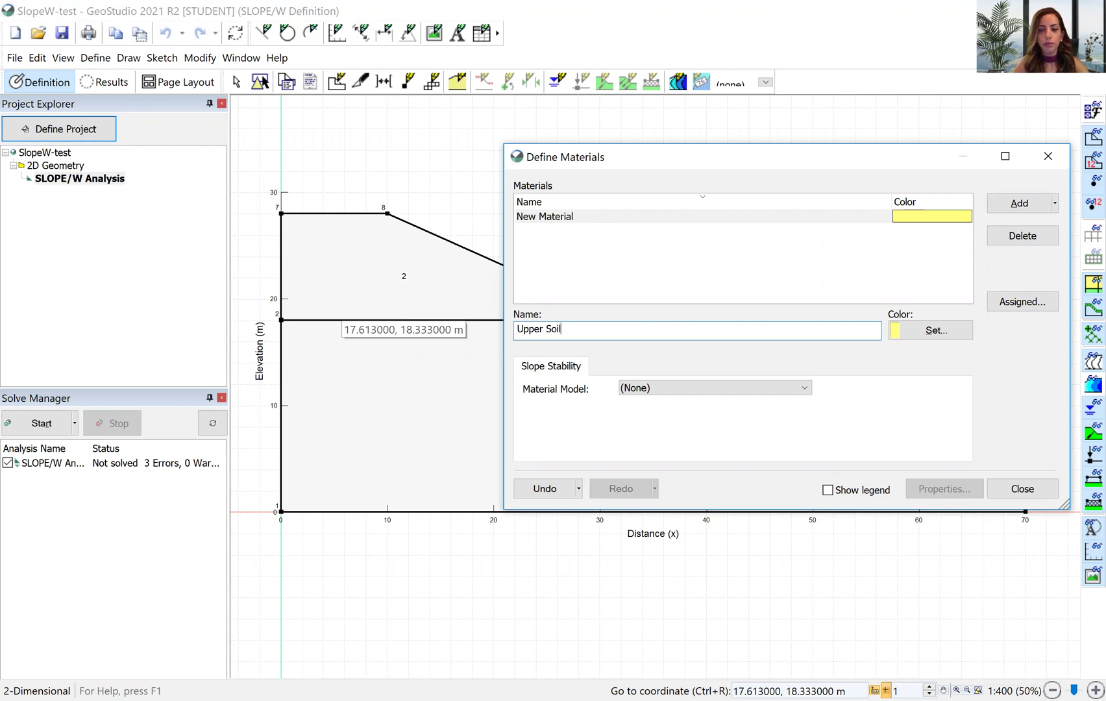
Set the Upper Soil material to the Mohr-Coulomb model with unit weight 16 kN/m³, cohesion 10 kPa and phi 25.
{"action": "left_click", "coordinate": [677, 386]}
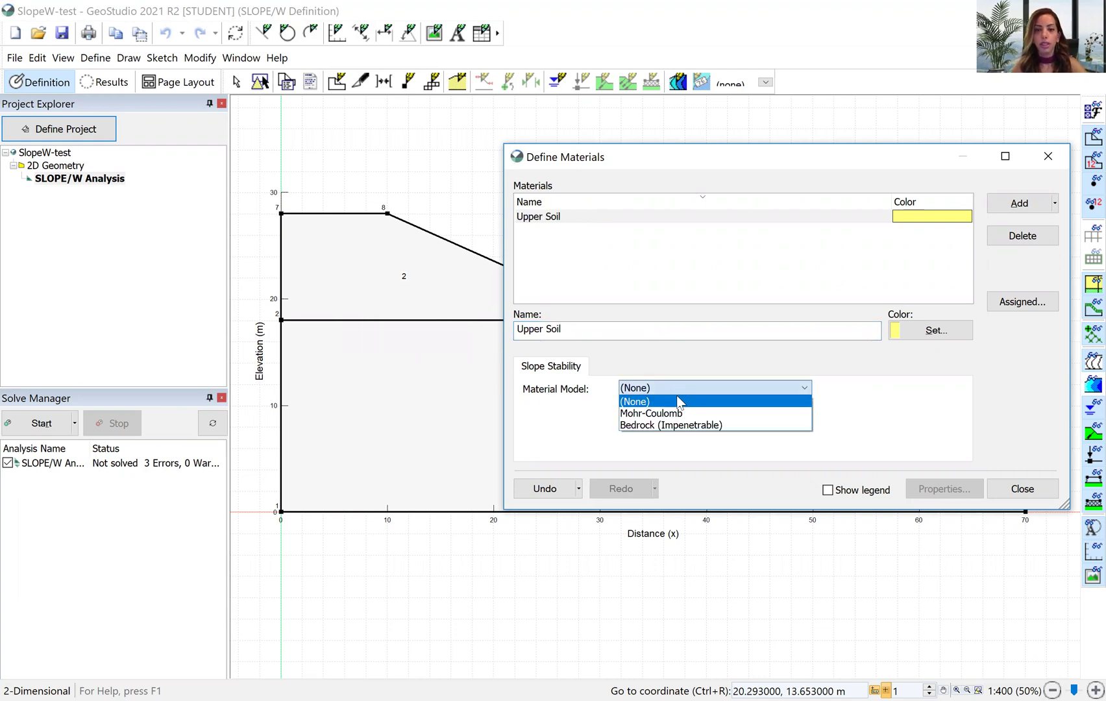
{"action": "key", "text": "Return"}
{"action": "left_click", "coordinate": [533, 396]}
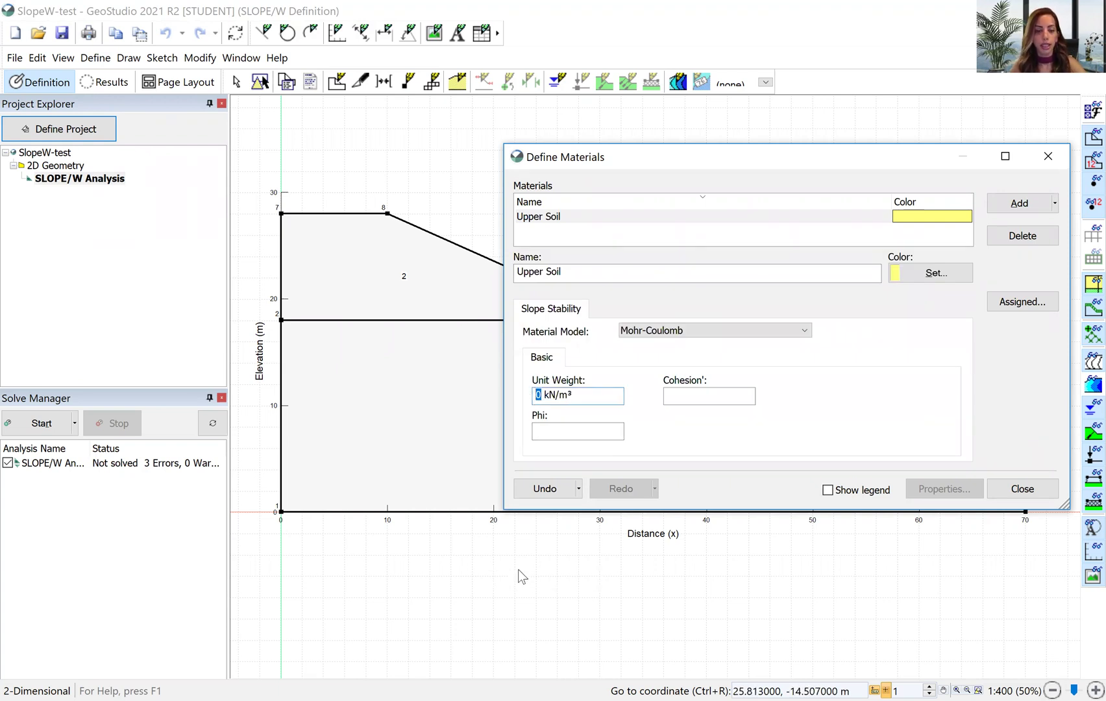
{"action": "type", "text": "16"}
{"action": "left_click", "coordinate": [707, 394]}
{"action": "type", "text": "10"}
{"action": "left_click", "coordinate": [606, 430]}
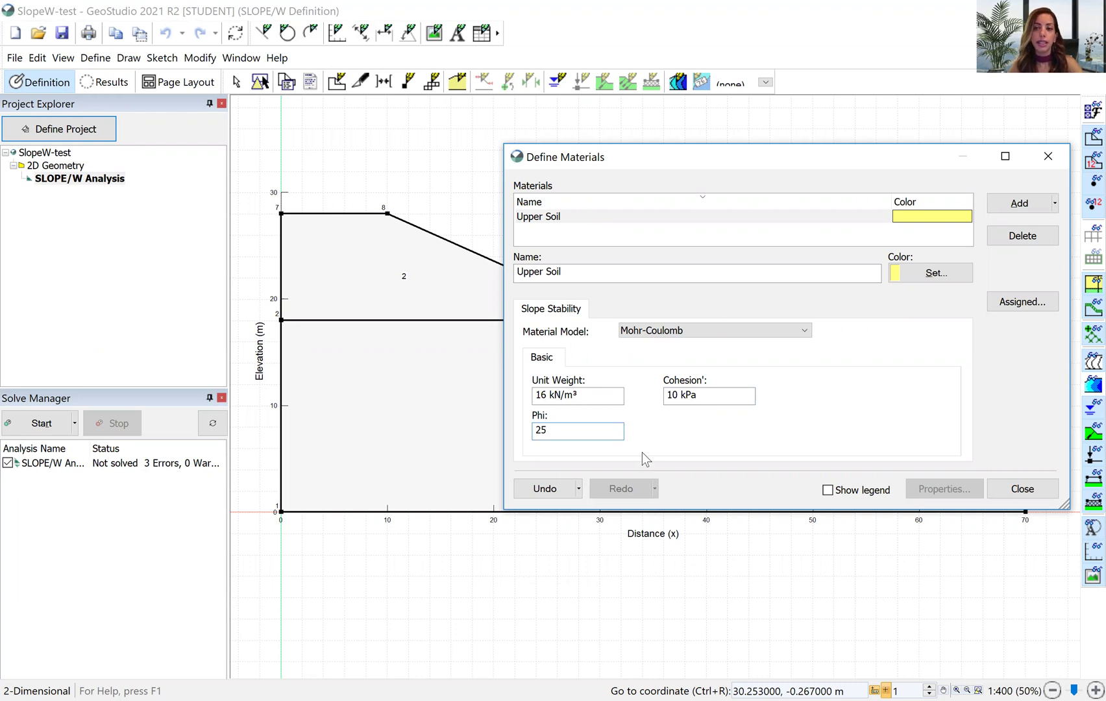
Clone the Upper Soil material and rename the copy Lower Soil.
{"action": "left_click", "coordinate": [1054, 204]}
{"action": "left_click", "coordinate": [1014, 238]}
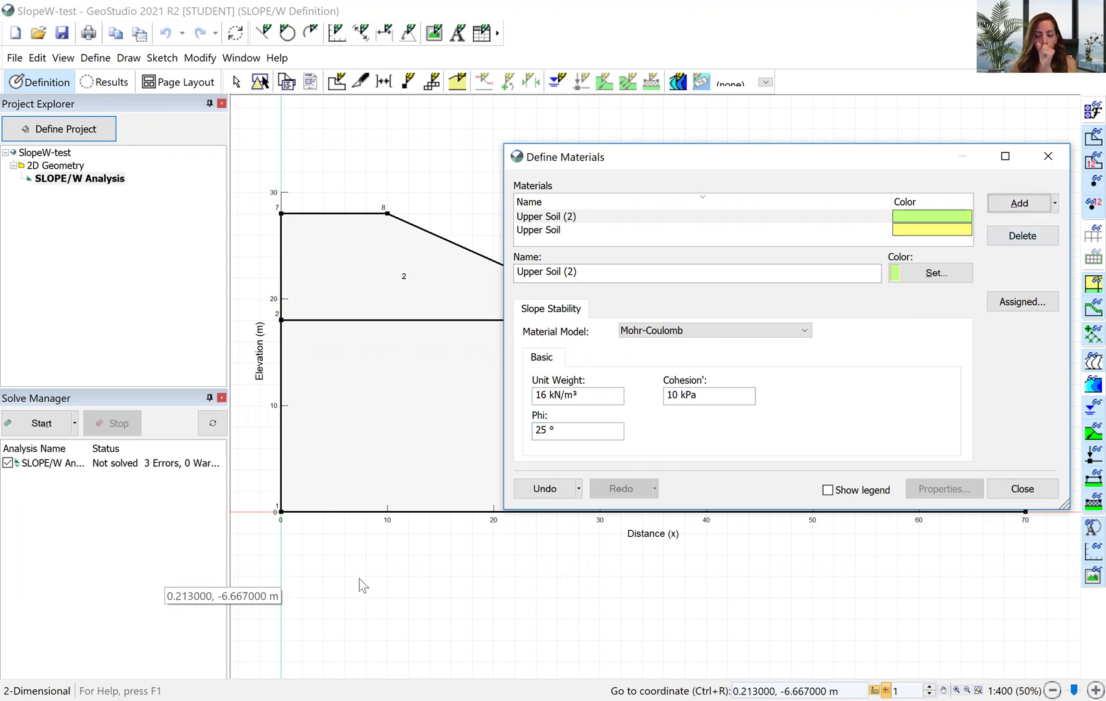
{"action": "left_click", "coordinate": [359, 578]}
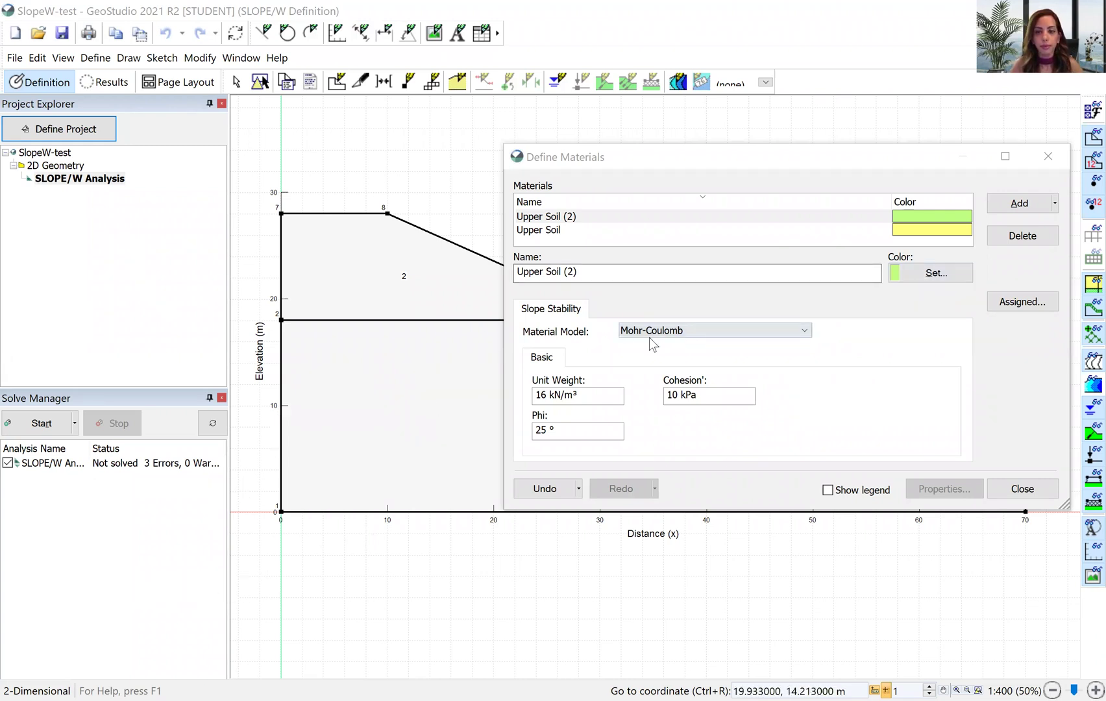
{"action": "left_click", "coordinate": [576, 273]}
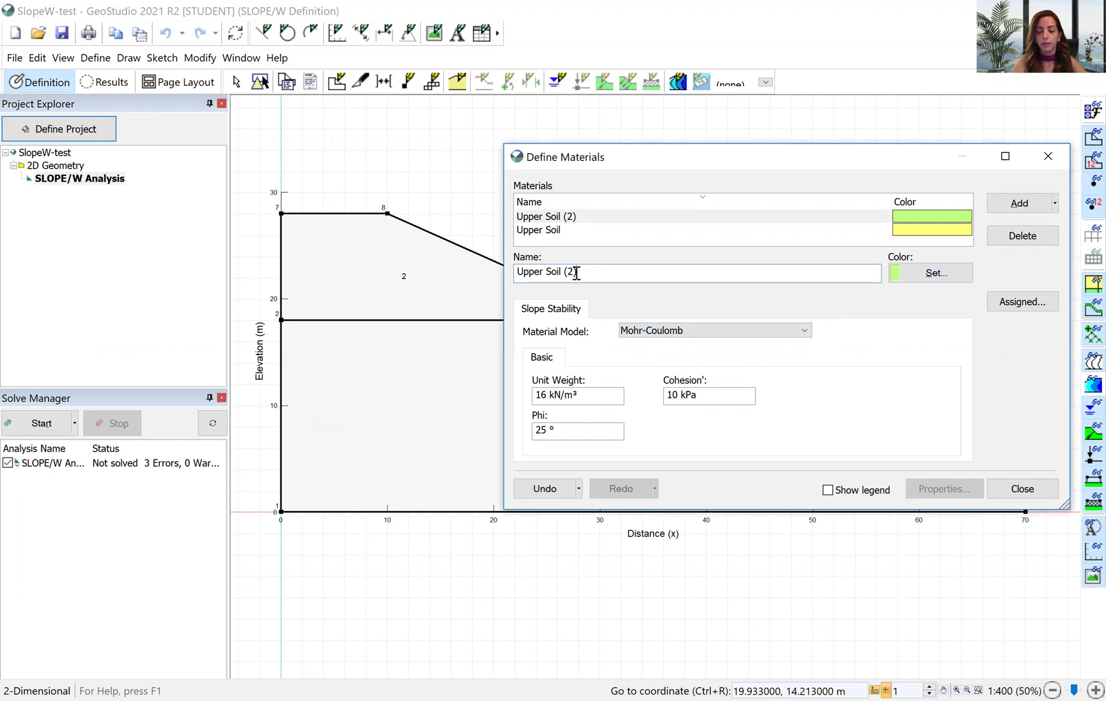
{"action": "key", "text": "BackSpace"}
{"action": "double_click", "coordinate": [526, 272]}
{"action": "type", "text": "Lower"}
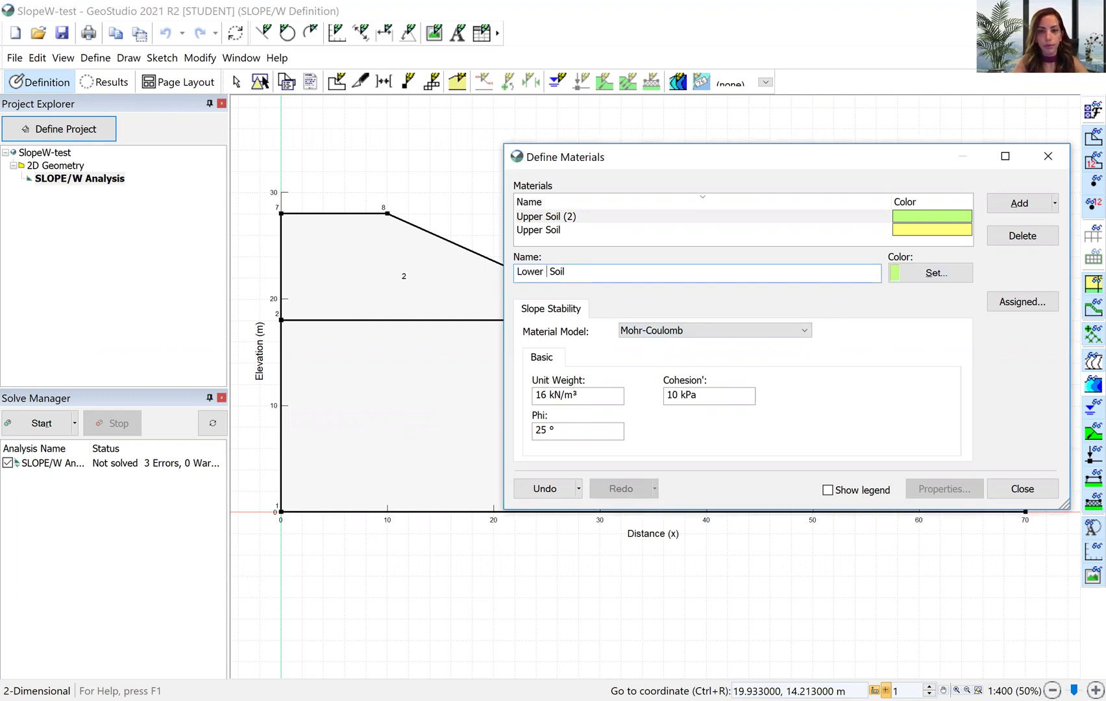
Set the Lower Soil material to unit weight 18 kN/m³, cohesion 12 kPa and phi 28°, and close the material definitions.
{"action": "left_click", "coordinate": [545, 395]}
{"action": "key", "text": "BackSpace"}
{"action": "type", "text": "8"}
{"action": "left_click", "coordinate": [678, 394]}
{"action": "key", "text": "BackSpace"}
{"action": "key", "text": "BackSpace"}
{"action": "type", "text": "12"}
{"action": "key", "text": "BackSpace"}
{"action": "type", "text": "8"}
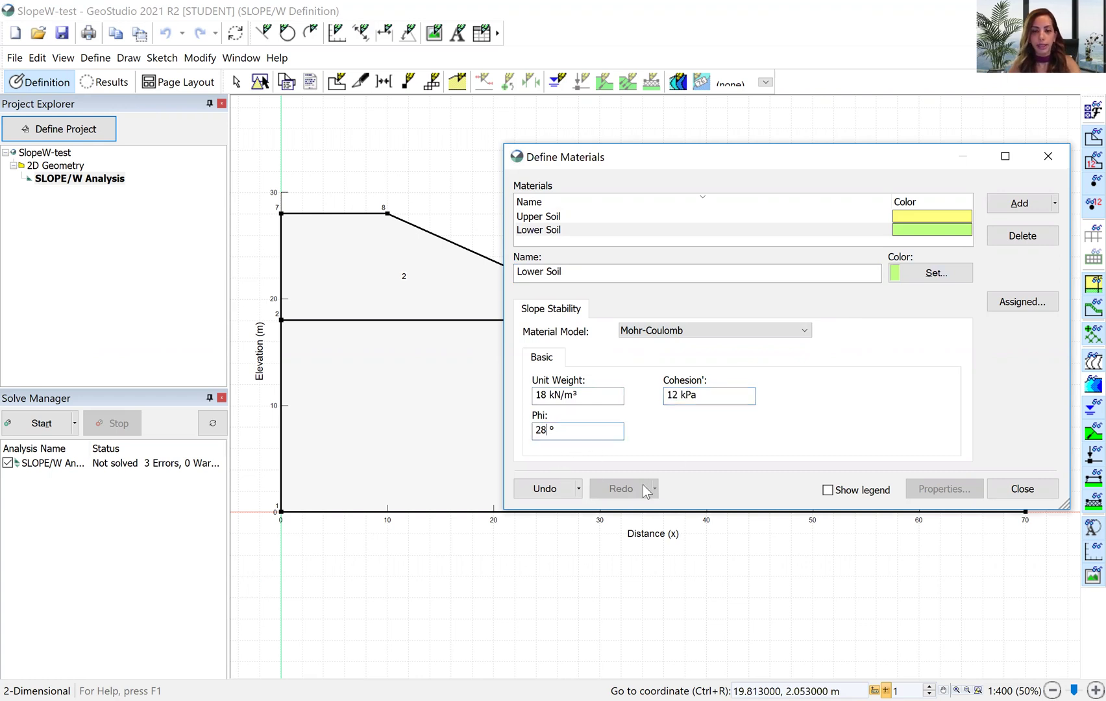
{"action": "left_click", "coordinate": [1021, 487]}
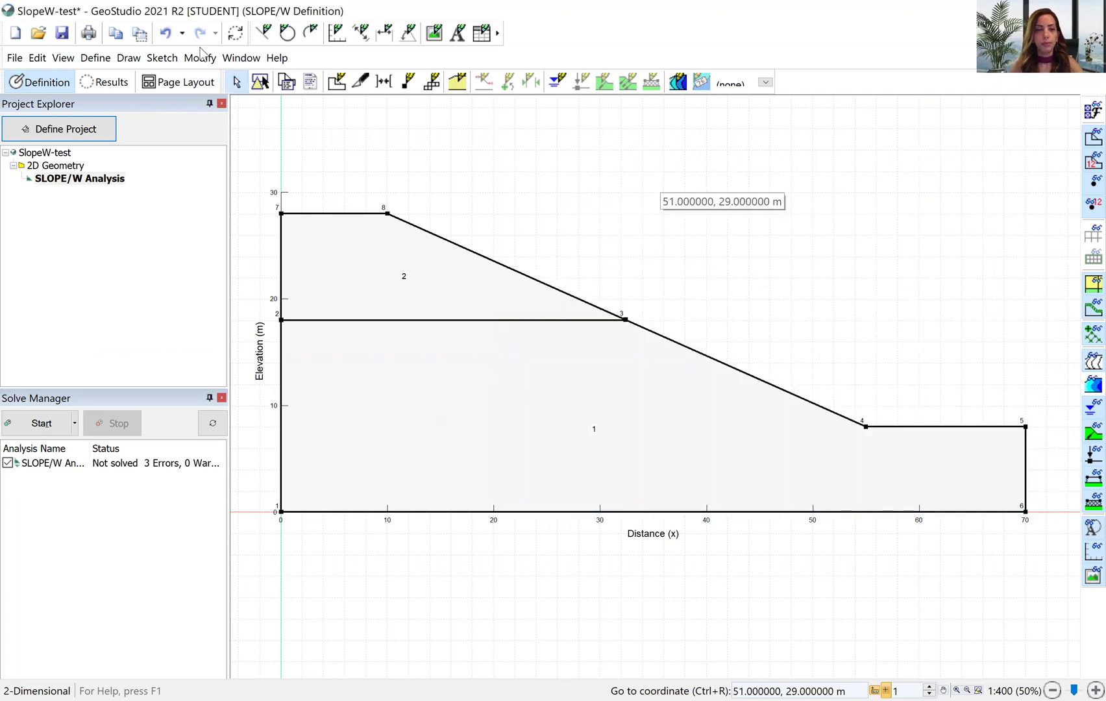
Assign Lower Soil to the lower region and Upper Soil to the upper region of the slope.
{"action": "left_click", "coordinate": [120, 59]}
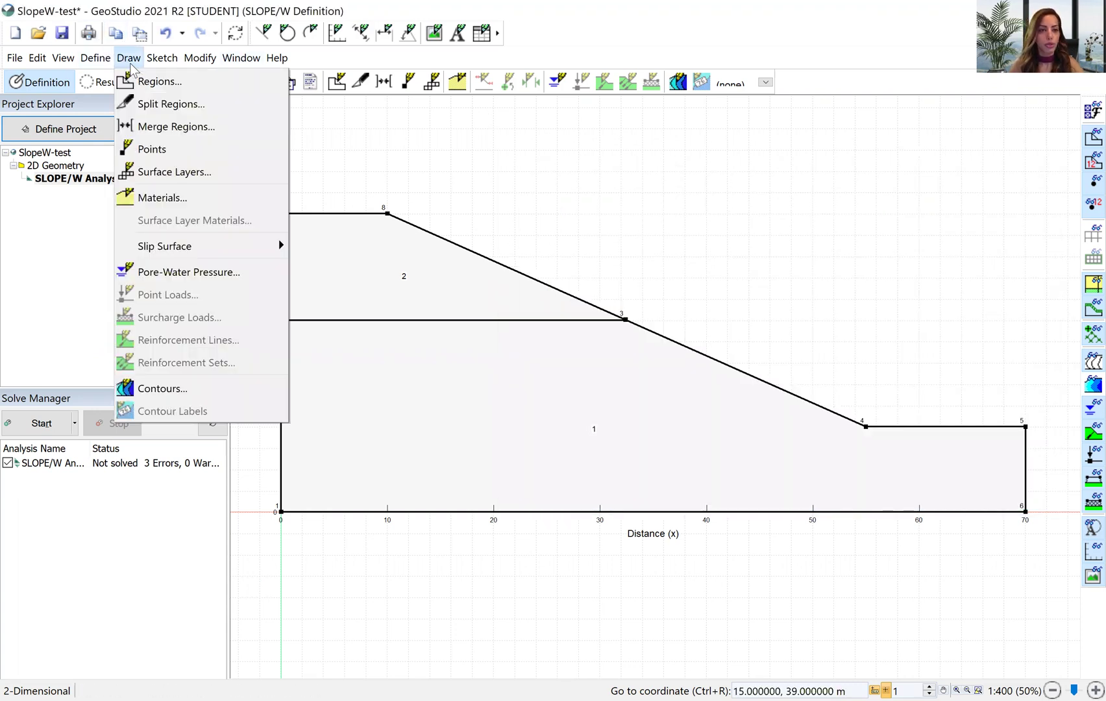
{"action": "left_click", "coordinate": [179, 197]}
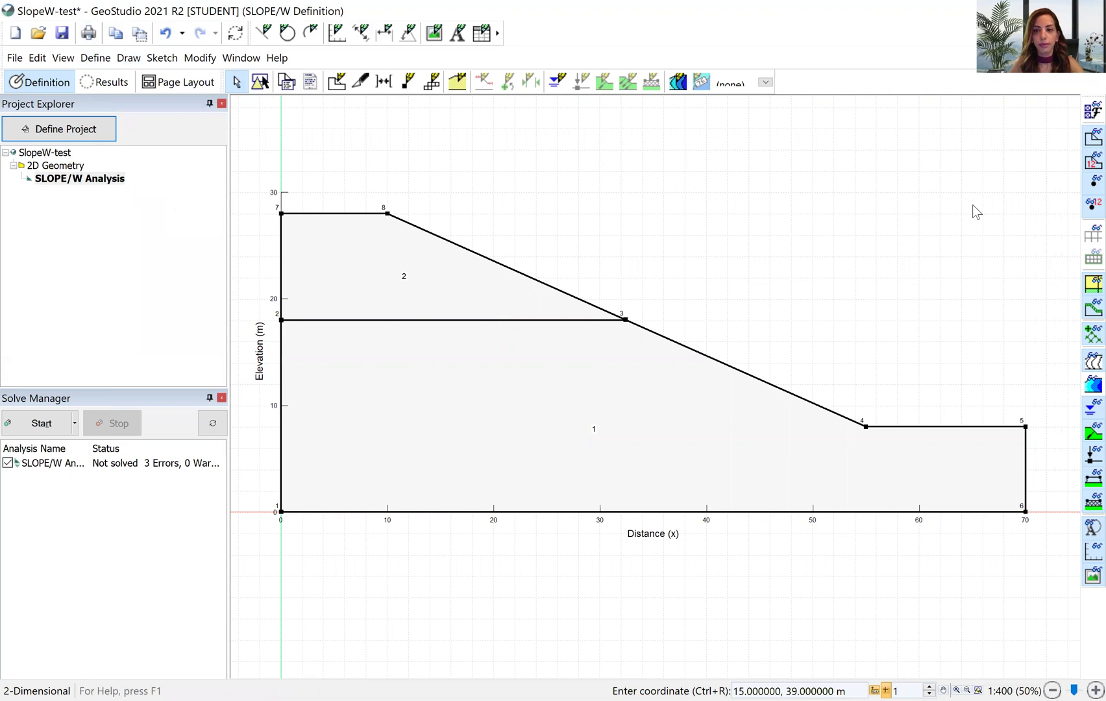
{"action": "left_click", "coordinate": [557, 378]}
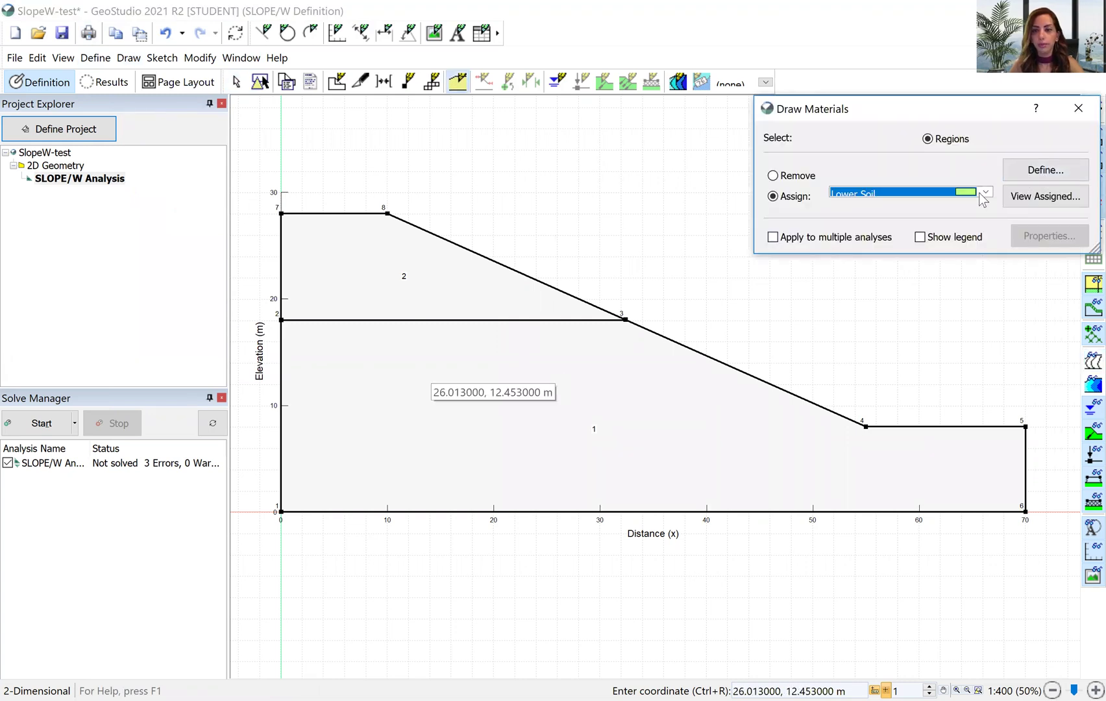
{"action": "left_click", "coordinate": [985, 192]}
{"action": "left_click", "coordinate": [914, 218]}
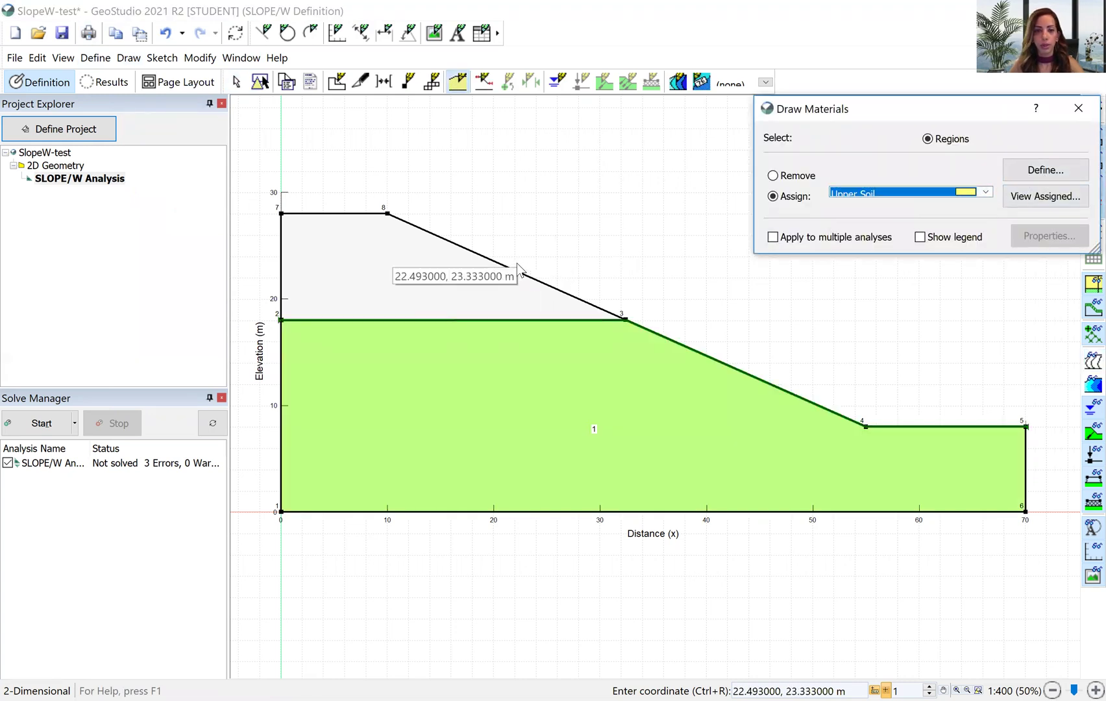
{"action": "left_click", "coordinate": [479, 292]}
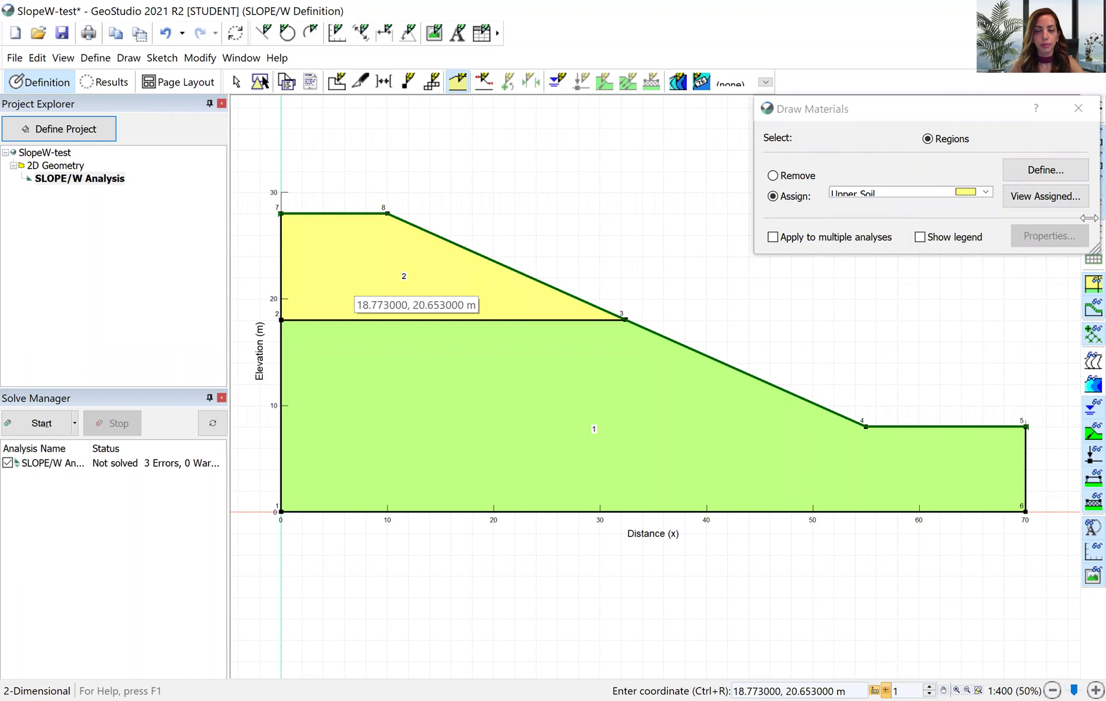
{"action": "left_click", "coordinate": [1070, 113]}
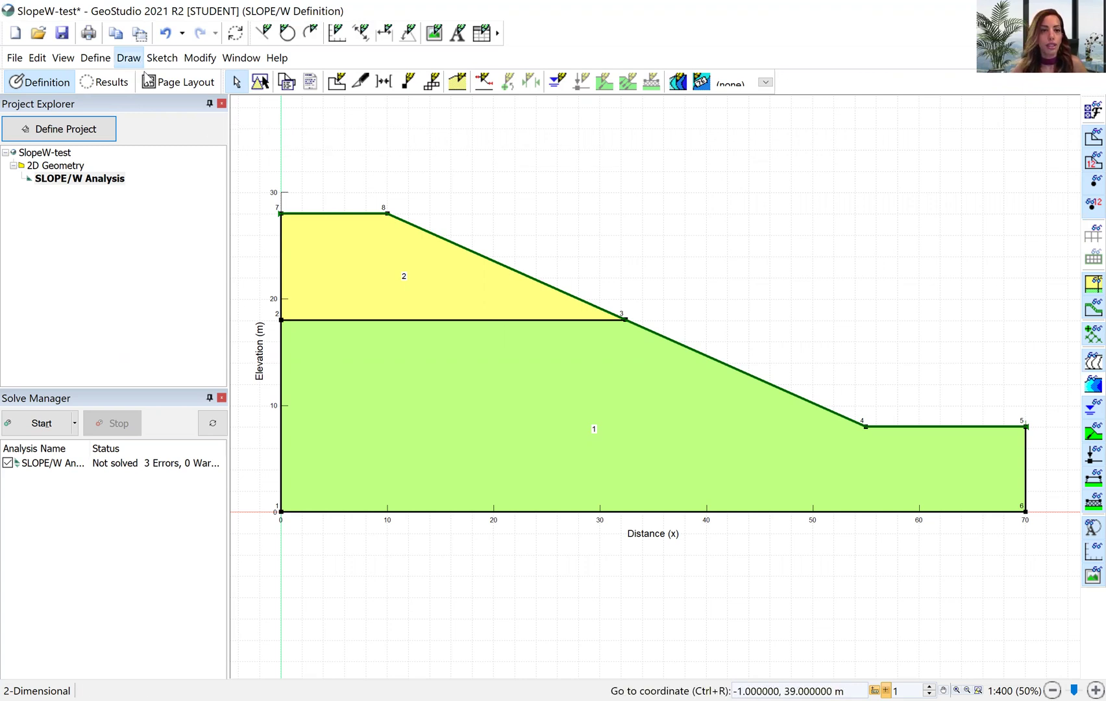
Draw a piezometric line for both soils from (0, 19) through the slope face at about (48.25, 11) to (70, 11).
{"action": "left_click", "coordinate": [128, 57]}
{"action": "left_click", "coordinate": [195, 272]}
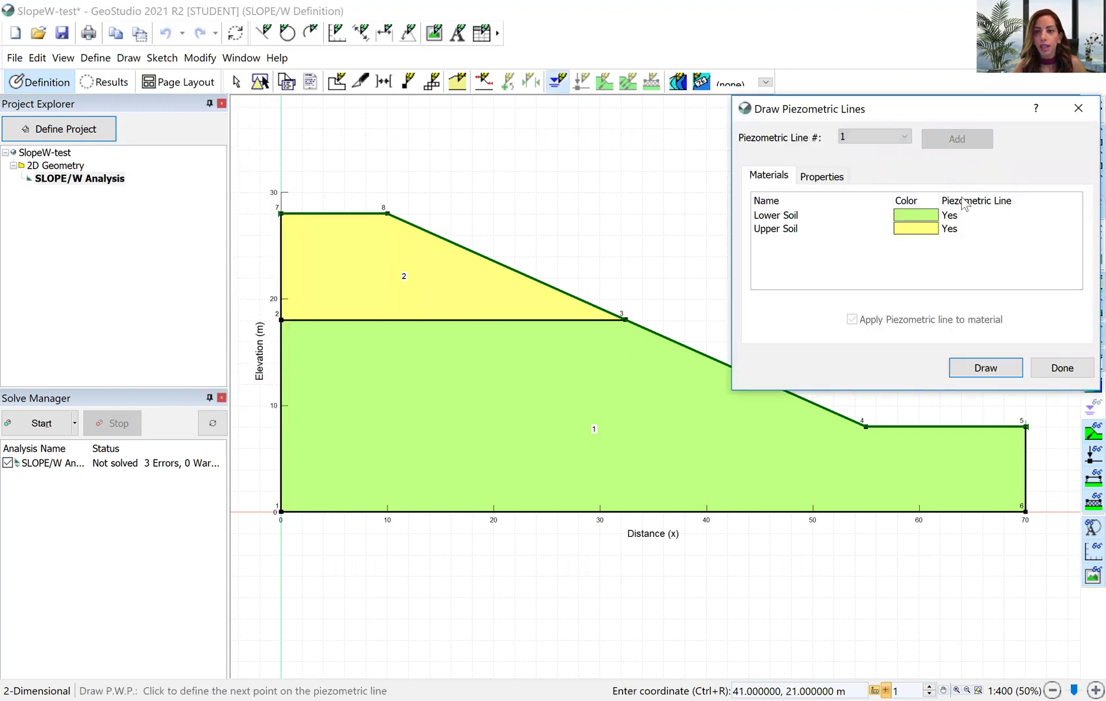
{"action": "left_click", "coordinate": [973, 369]}
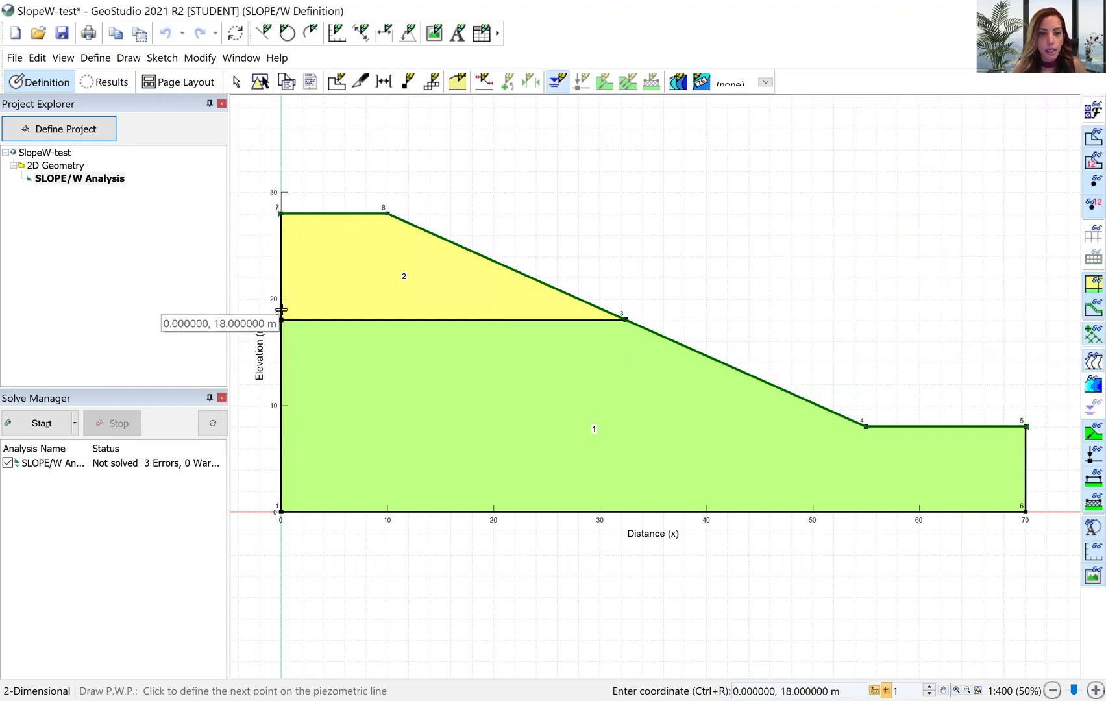
{"action": "left_click", "coordinate": [281, 309]}
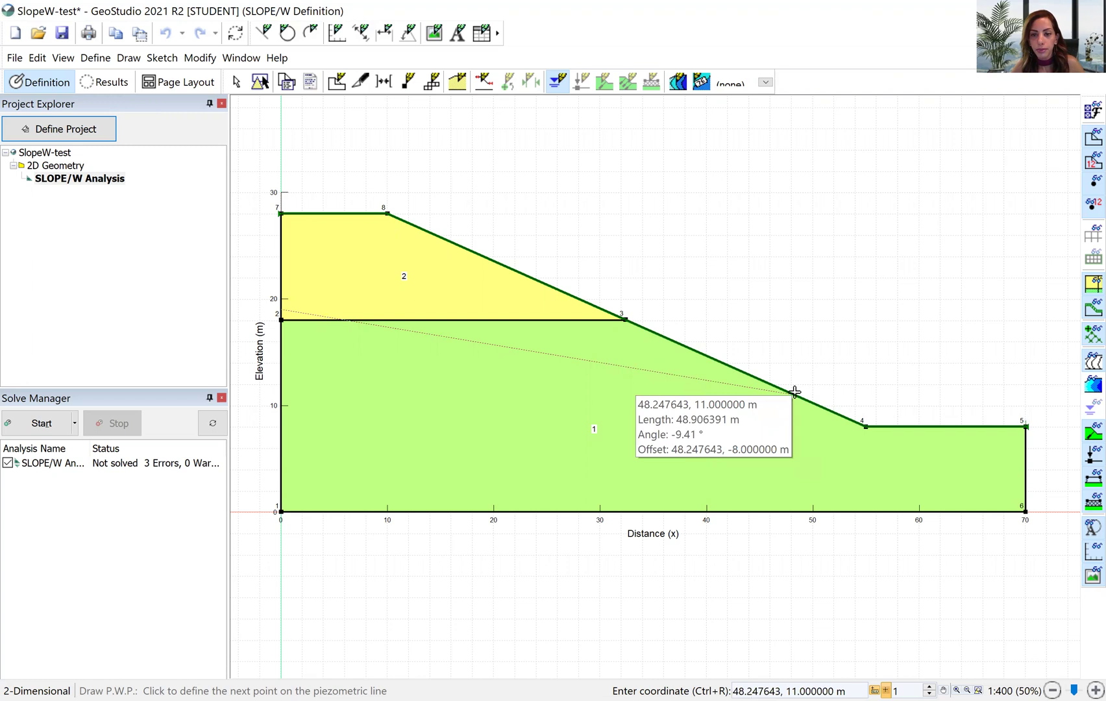
{"action": "left_click", "coordinate": [794, 392]}
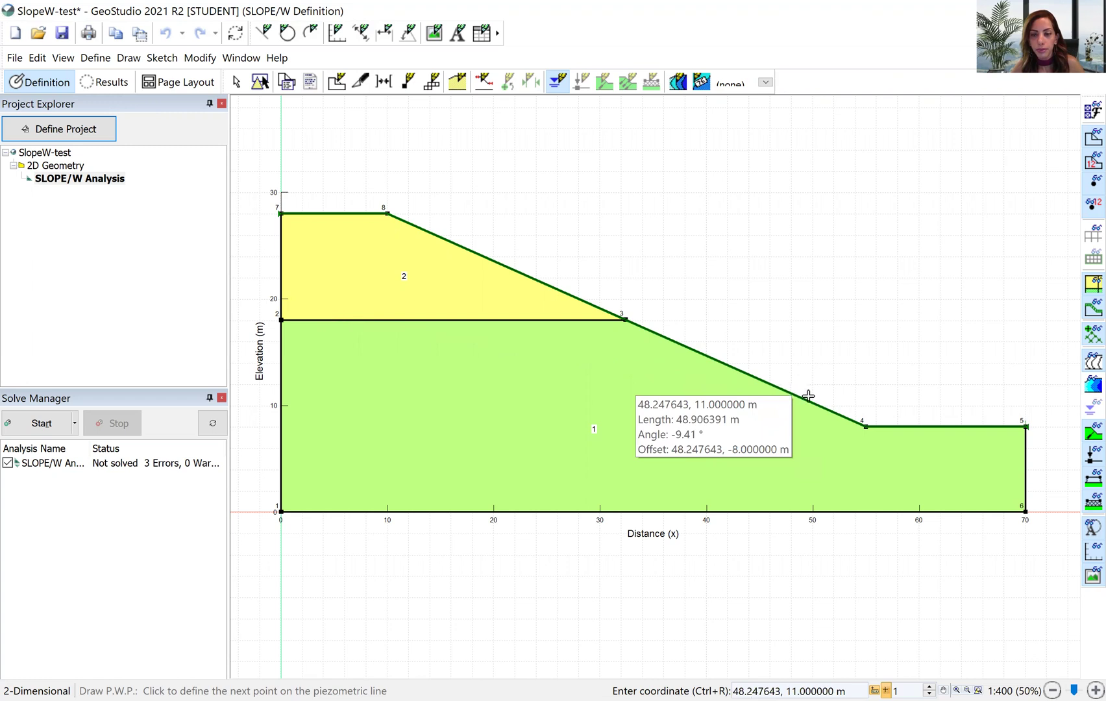
{"action": "left_click", "coordinate": [1024, 396]}
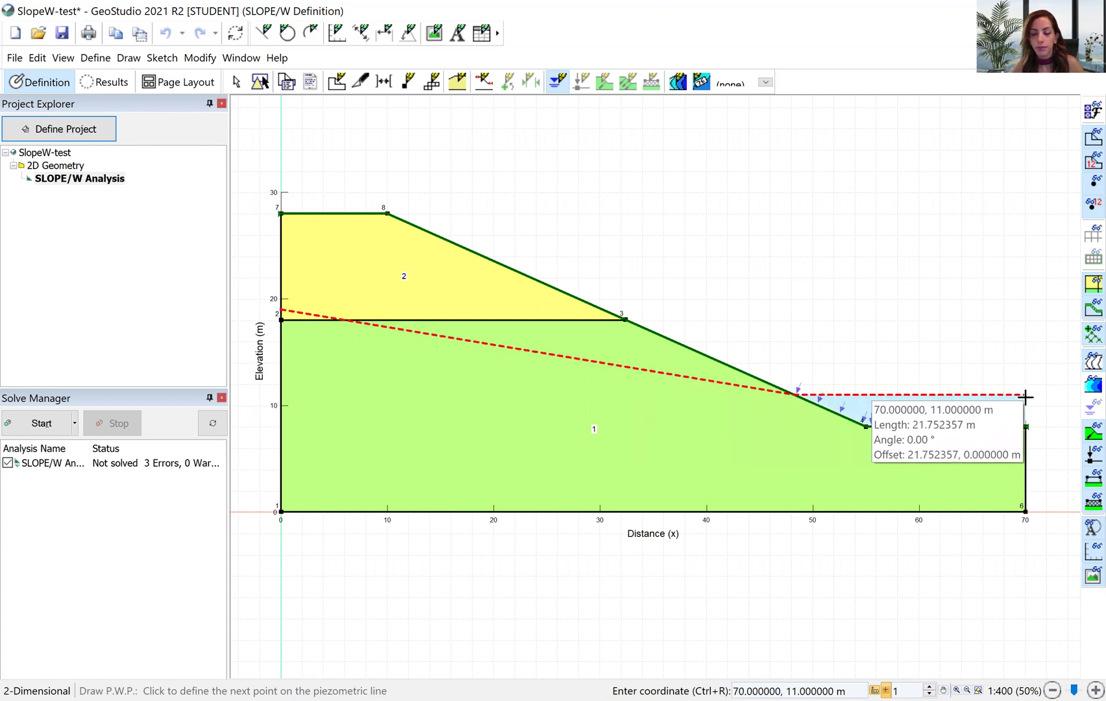
{"action": "right_click", "coordinate": [1059, 381]}
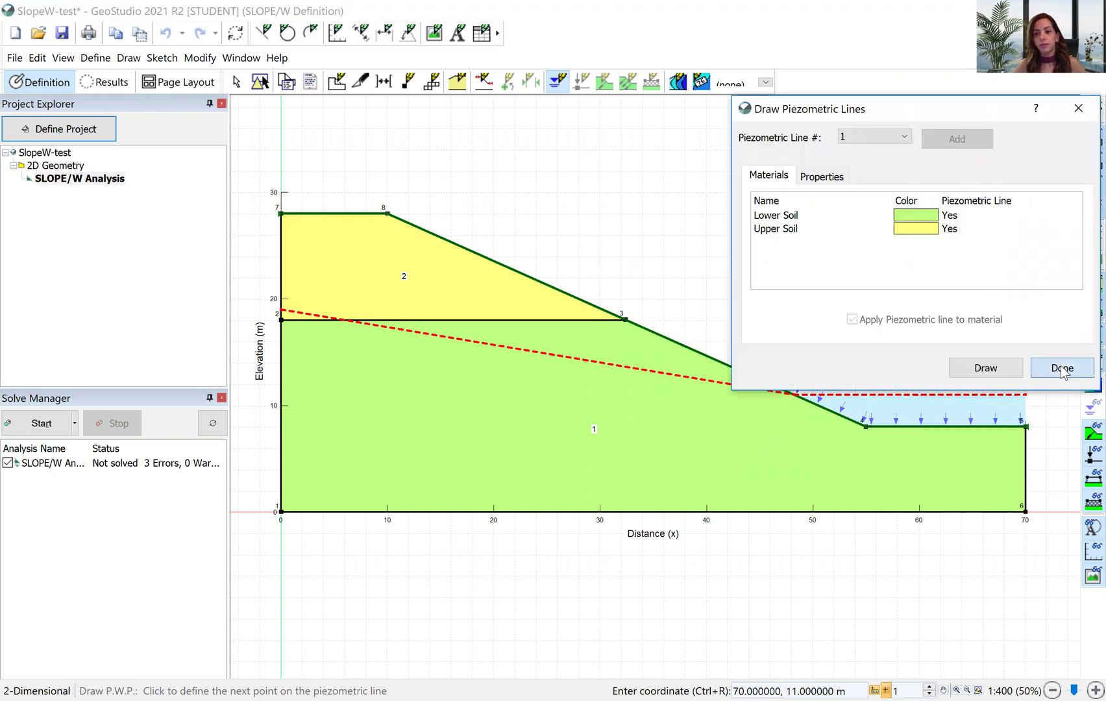
{"action": "left_click", "coordinate": [1062, 368]}
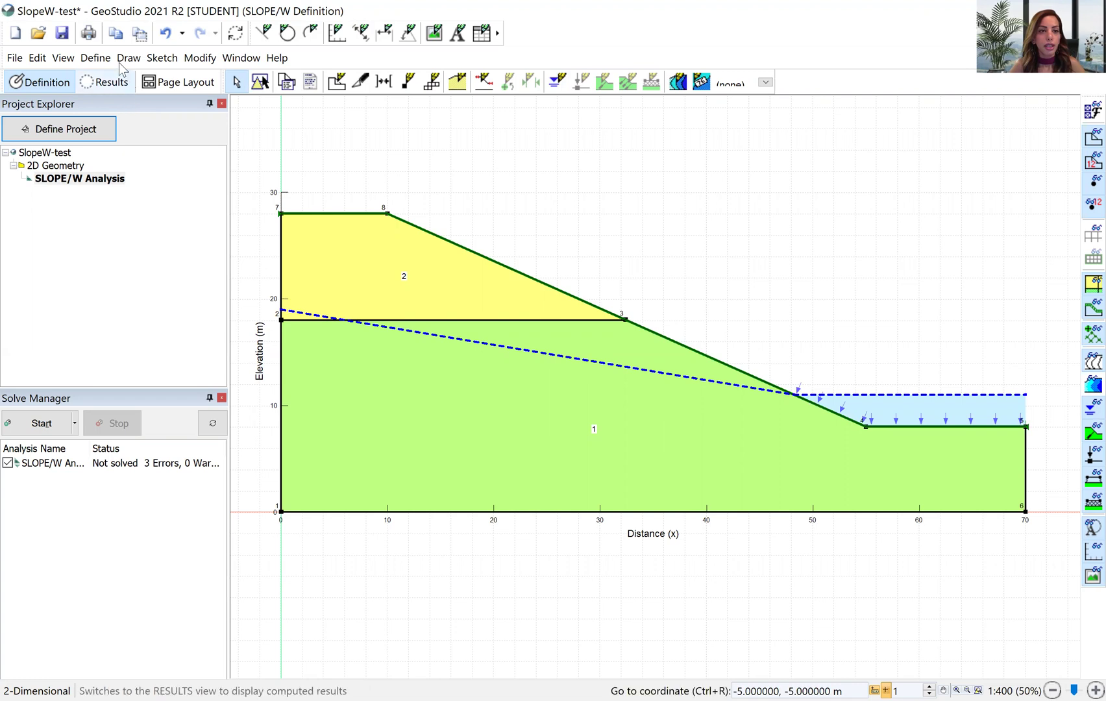
Define the slip surface entry range along the crest, from (0, 28) to (10, 28).
{"action": "left_click", "coordinate": [91, 59]}
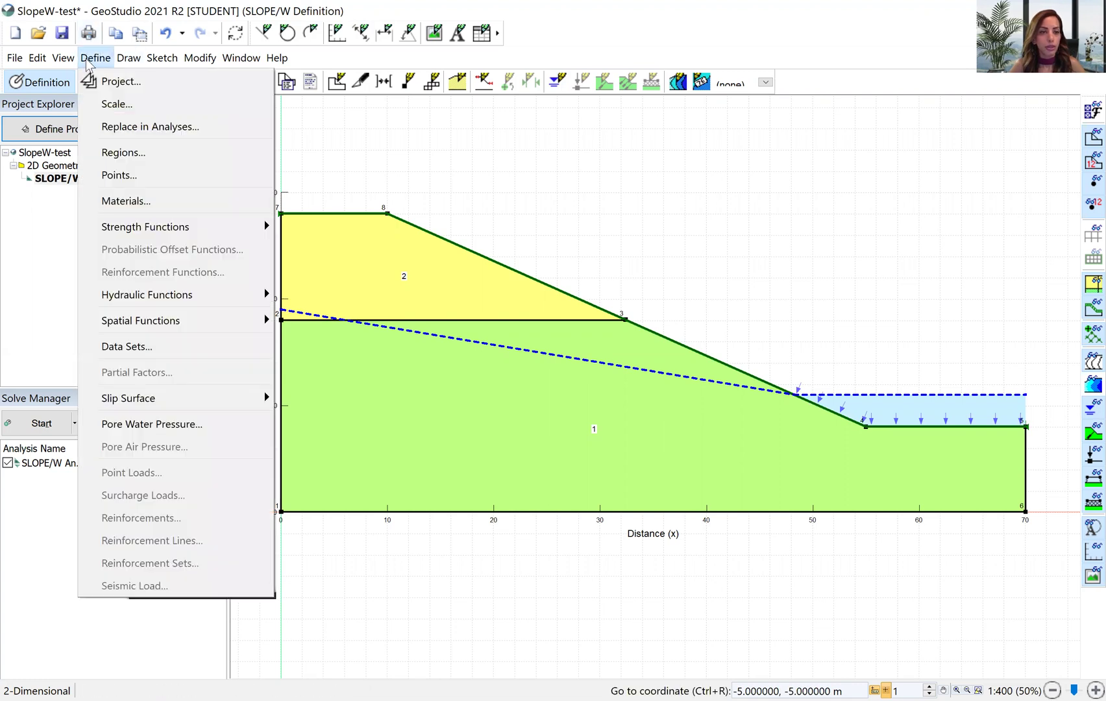
{"action": "mouse_move", "coordinate": [153, 399]}
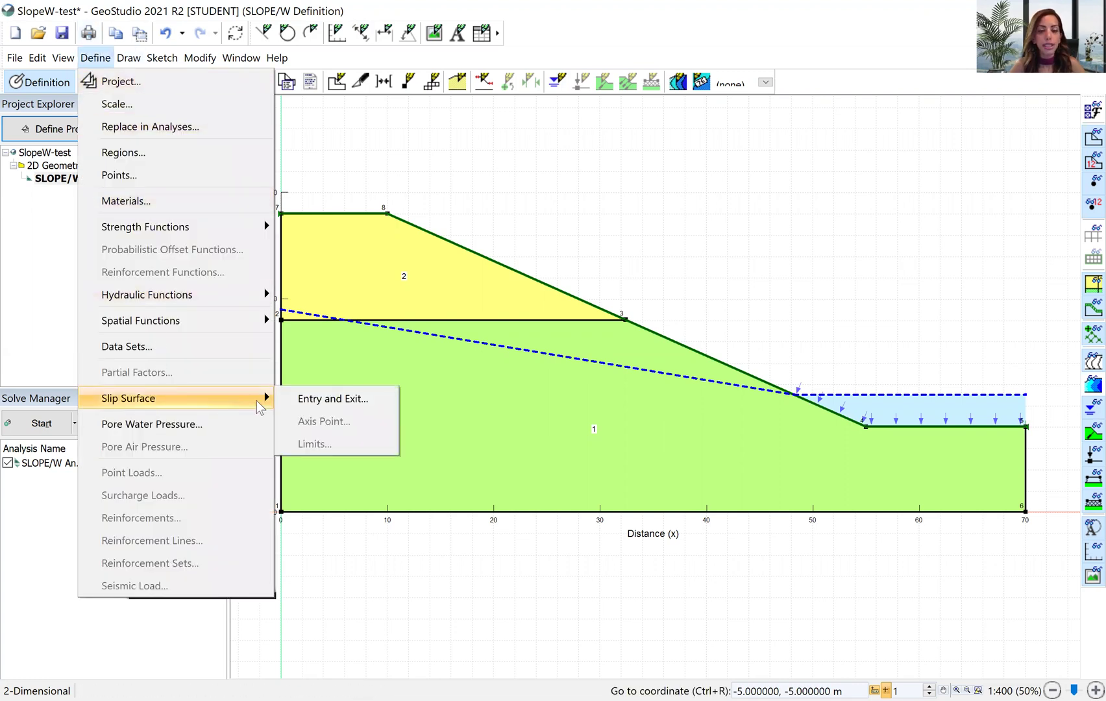
{"action": "left_click", "coordinate": [299, 400]}
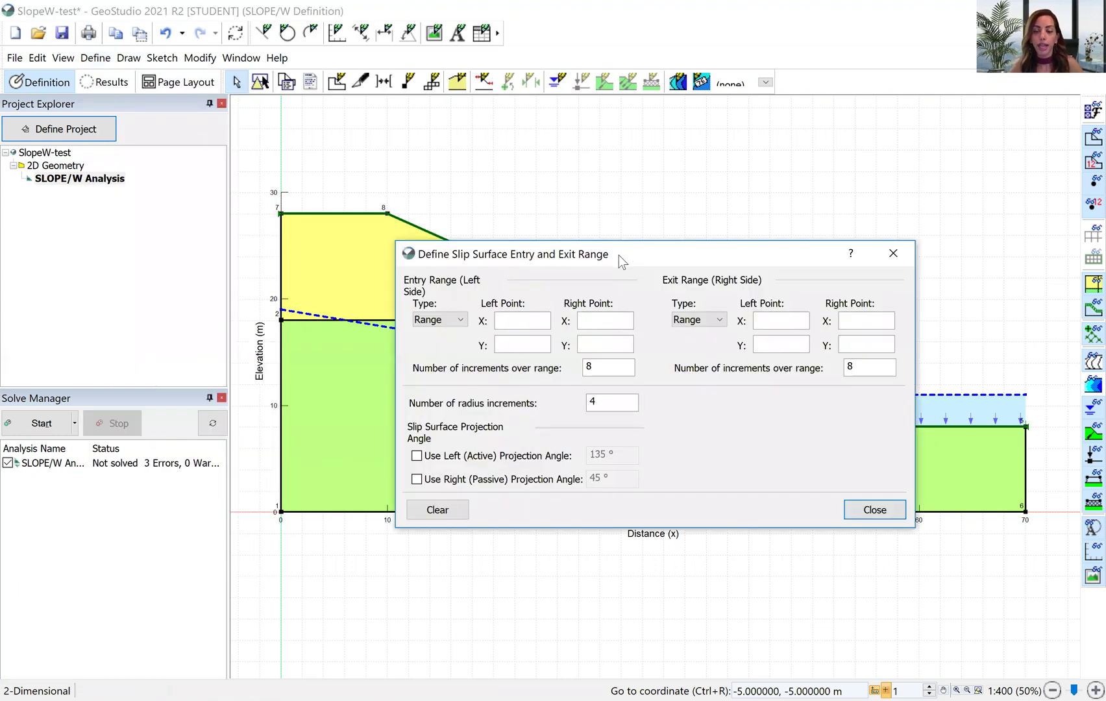
{"action": "left_click_drag", "start_coordinate": [509, 254], "coordinate": [777, 121]}
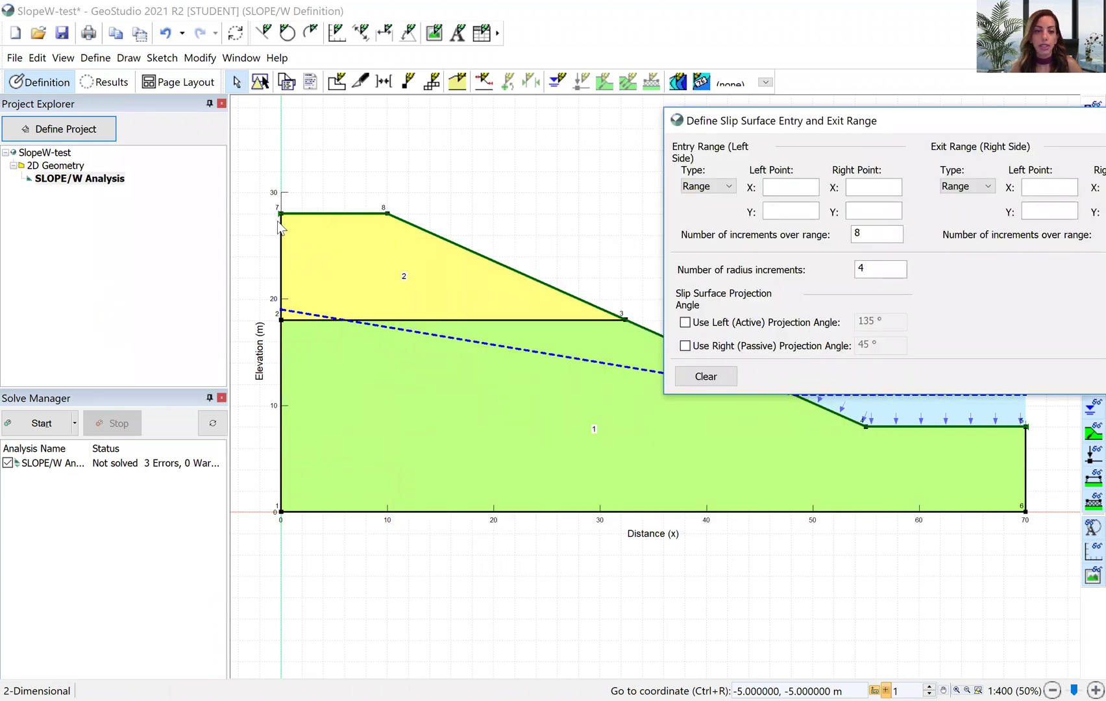
{"action": "left_click", "coordinate": [786, 181]}
{"action": "type", "text": "0"}
{"action": "left_click", "coordinate": [815, 209]}
{"action": "type", "text": "28"}
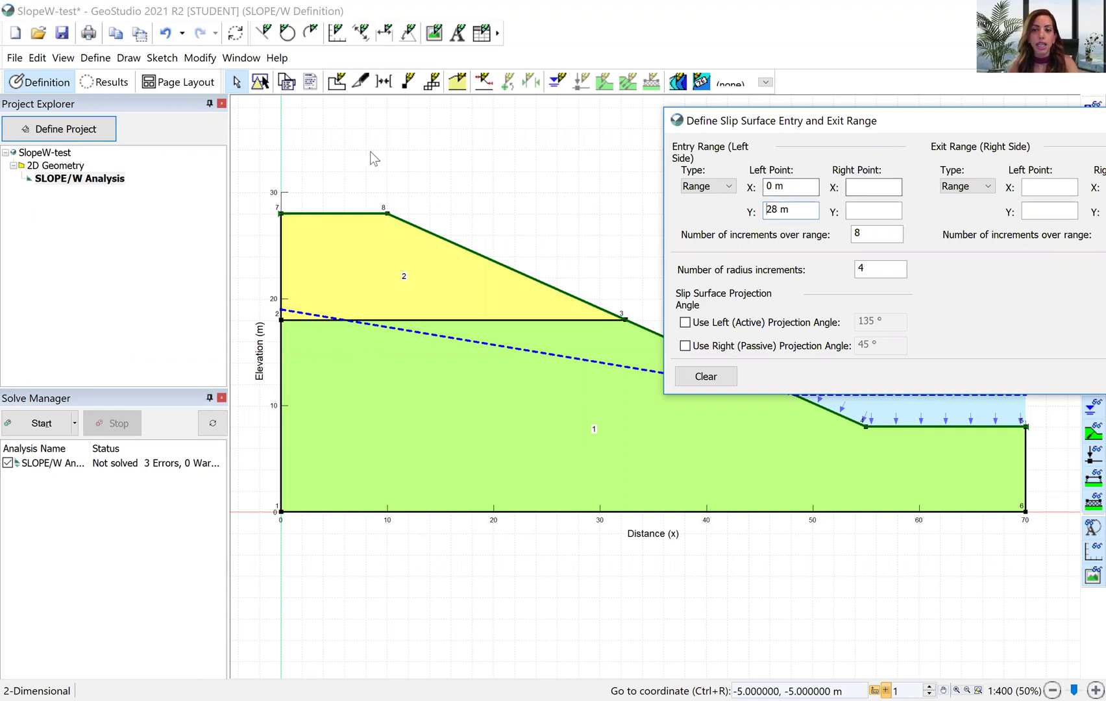
{"action": "left_click", "coordinate": [857, 187]}
{"action": "type", "text": "10"}
{"action": "left_click", "coordinate": [862, 206]}
{"action": "type", "text": "28"}
{"action": "key", "text": "Return"}
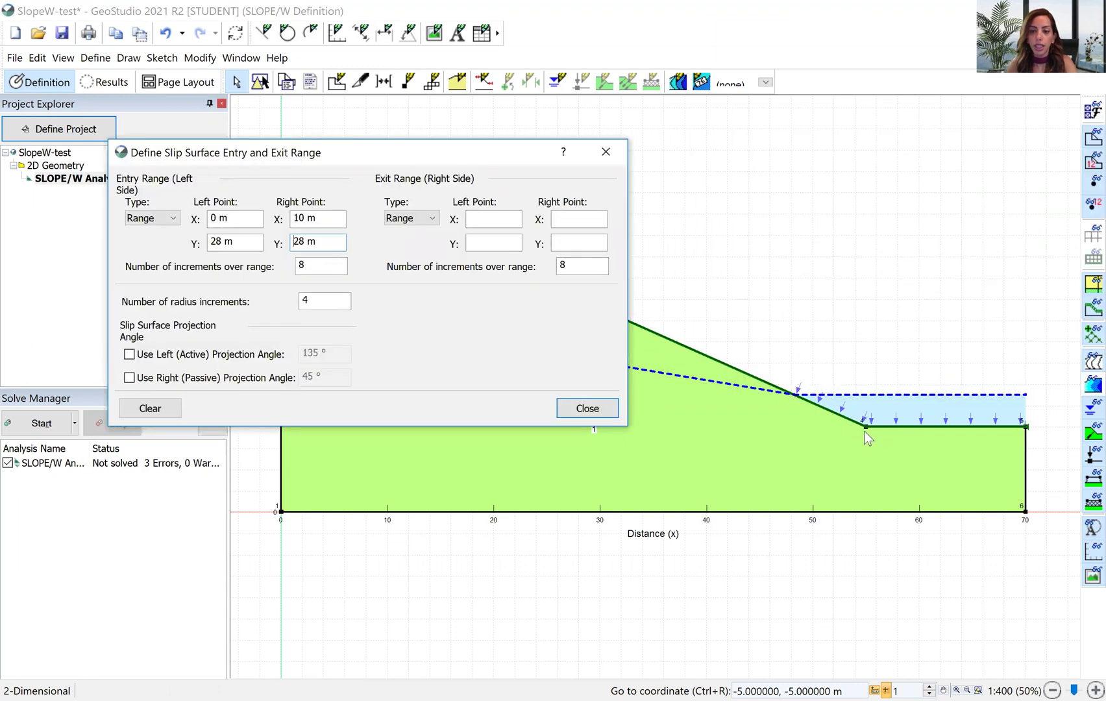
Define the slip surface exit range along the toe surface, from (55, 8) to (70, 8).
{"action": "left_click", "coordinate": [507, 218]}
{"action": "type", "text": "55"}
{"action": "left_click", "coordinate": [507, 243]}
{"action": "type", "text": "8"}
{"action": "key", "text": "Return"}
{"action": "left_click", "coordinate": [560, 217]}
{"action": "type", "text": "70"}
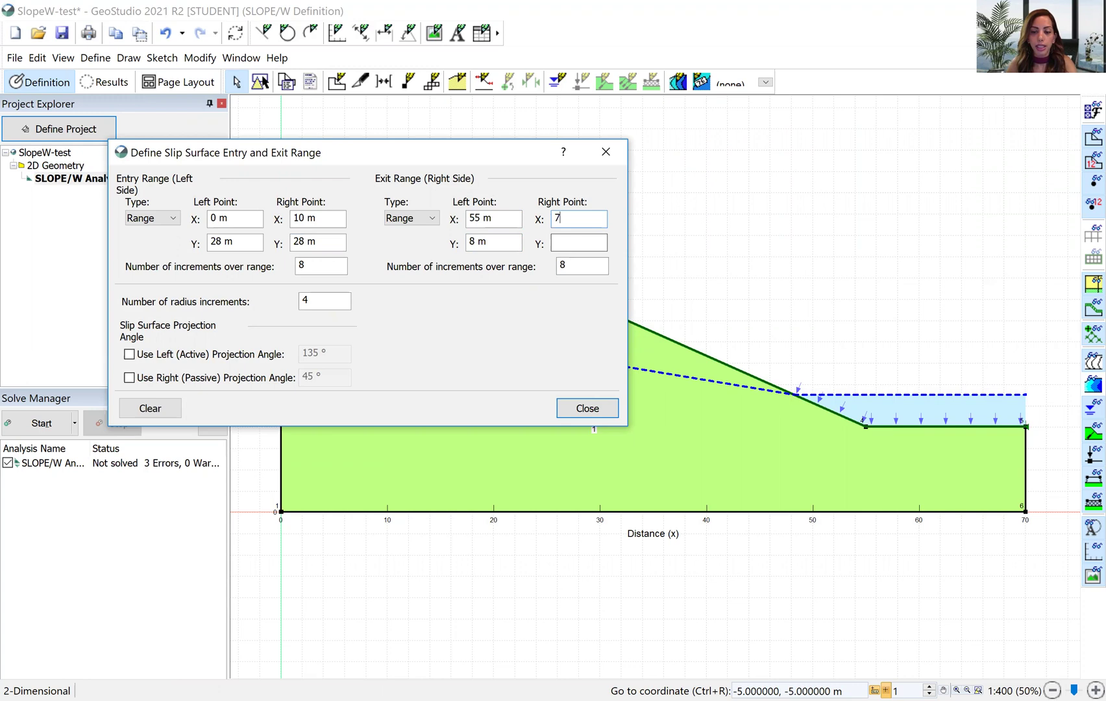
{"action": "left_click", "coordinate": [592, 241]}
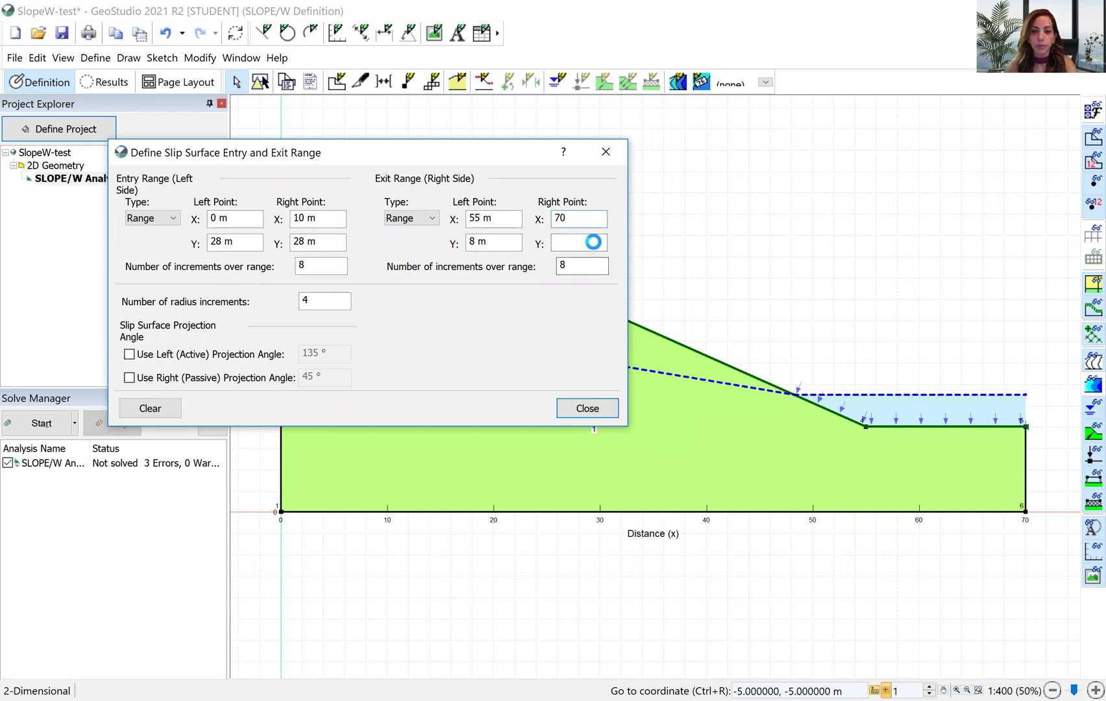
{"action": "left_click", "coordinate": [602, 408]}
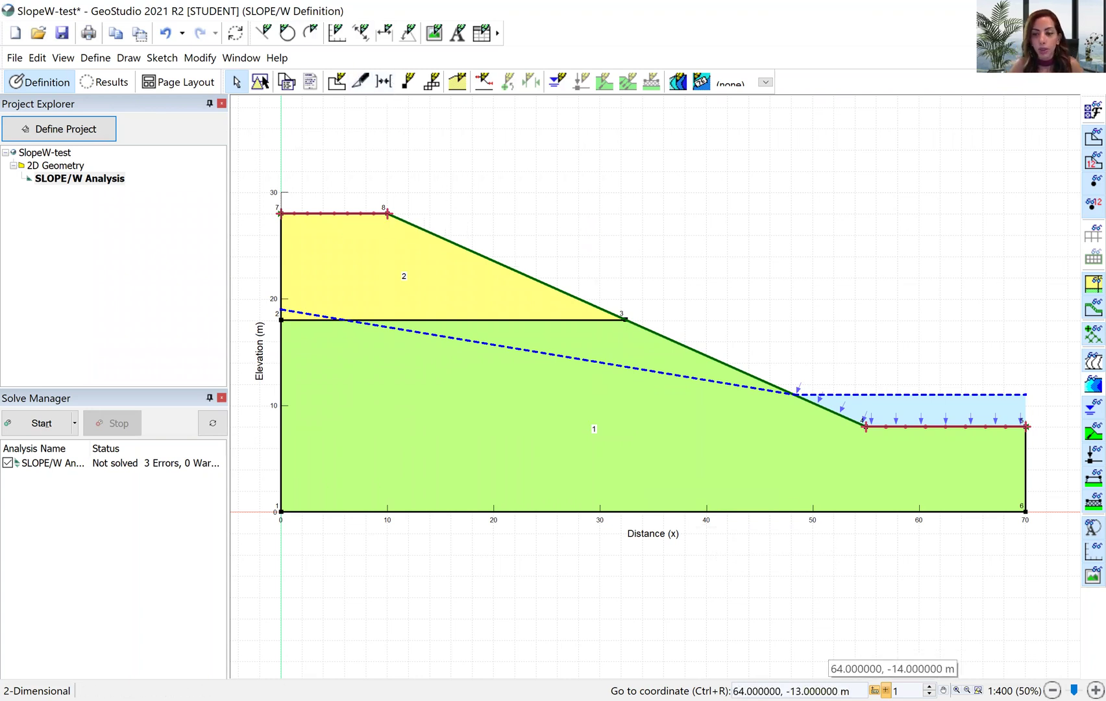
{"action": "left_click", "coordinate": [259, 81]}
{"action": "left_click_drag", "start_coordinate": [268, 210], "coordinate": [290, 229]}
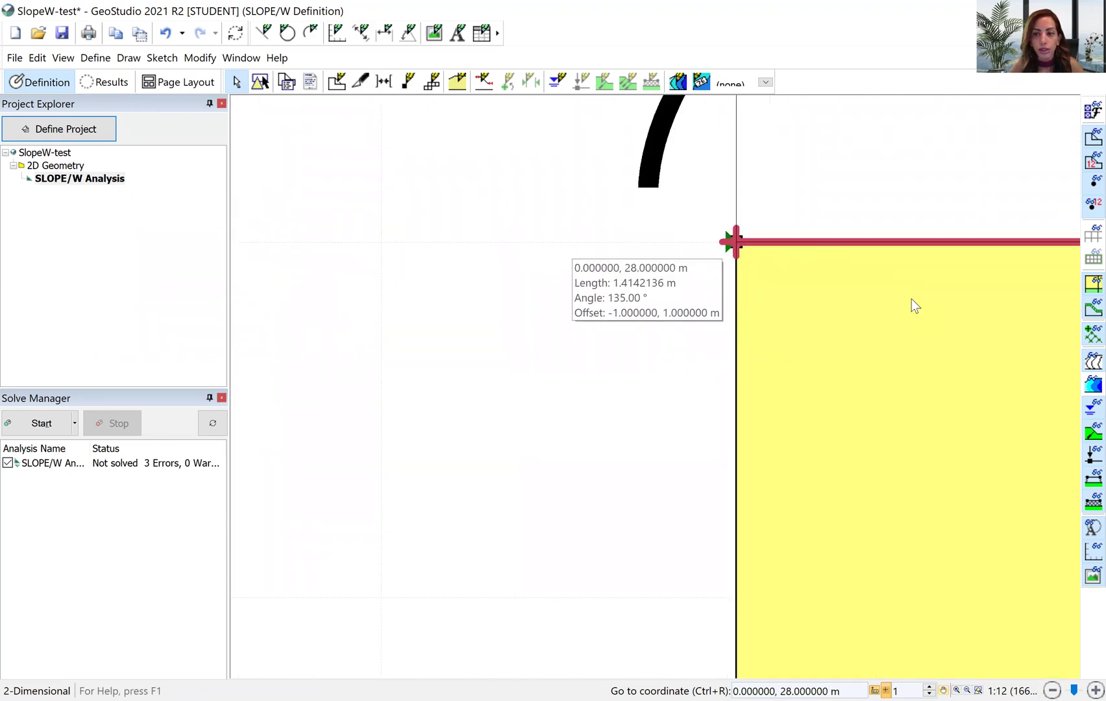
{"action": "left_click", "coordinate": [1090, 336]}
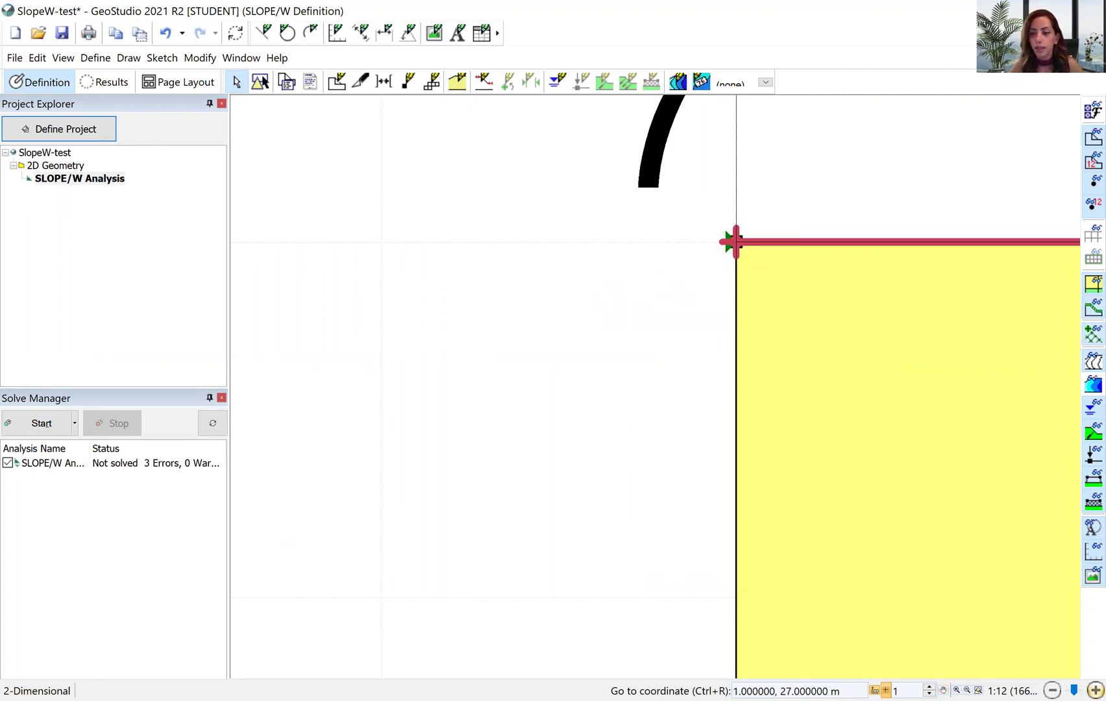
{"action": "key", "text": "ctrl+0"}
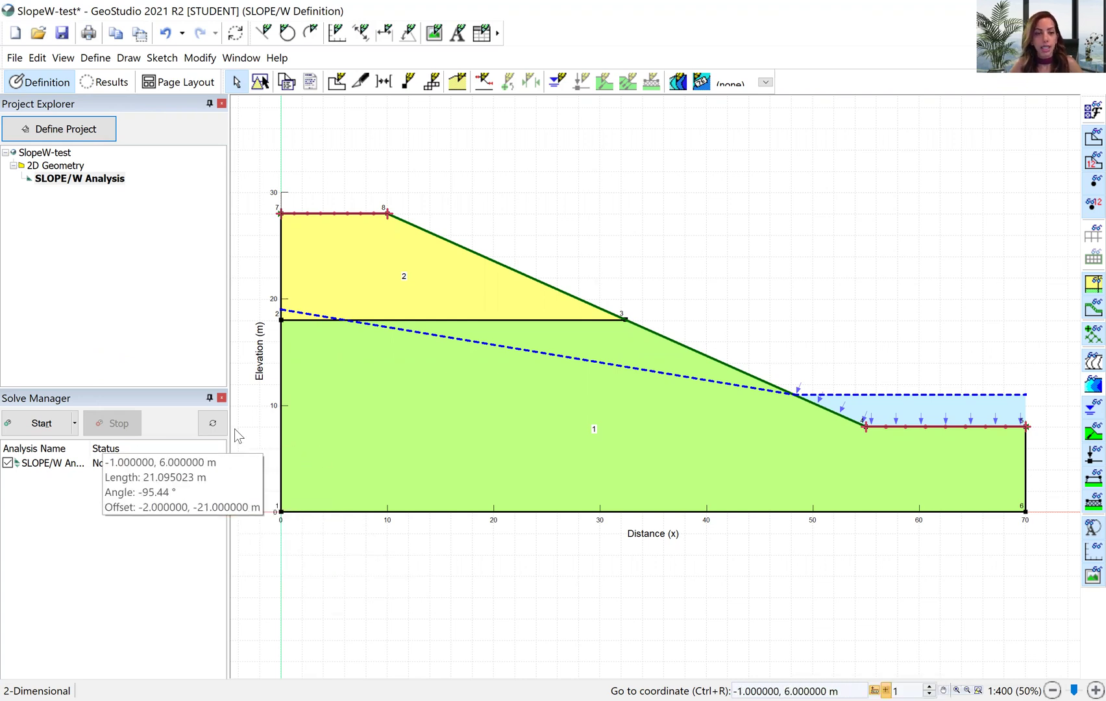
Solve the SLOPE/W analysis to compute the slip surfaces.
{"action": "left_click", "coordinate": [26, 423]}
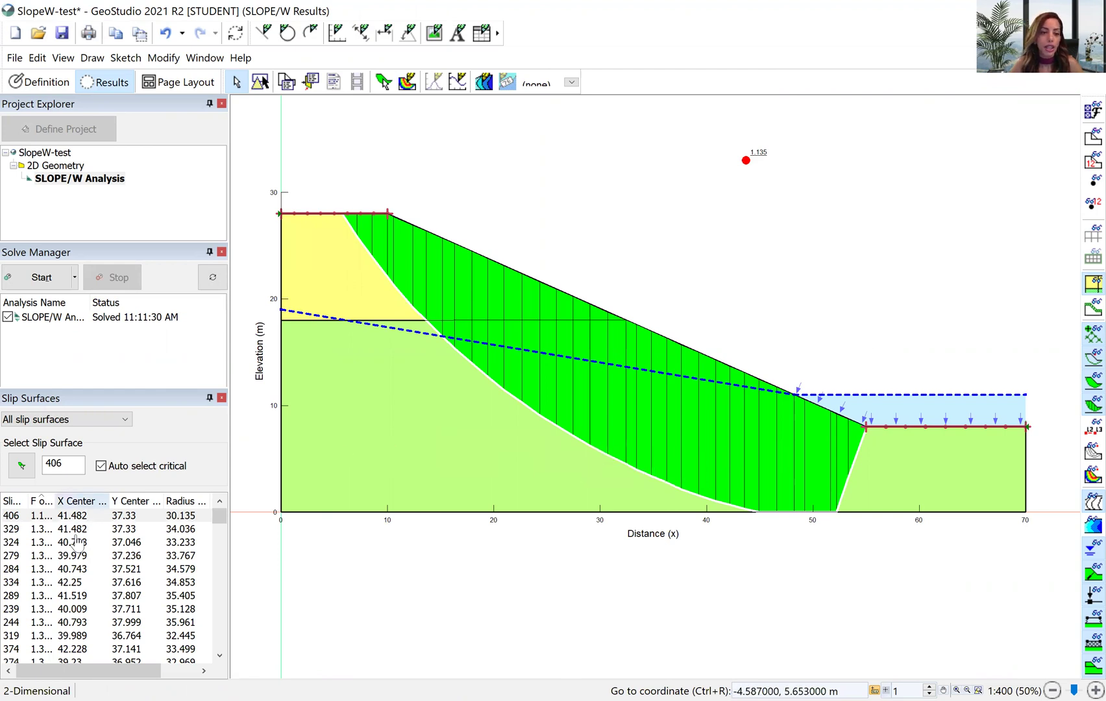
Display slip surface 284 from the results, and return to the automatically selected critical slip surface.
{"action": "left_click", "coordinate": [57, 582]}
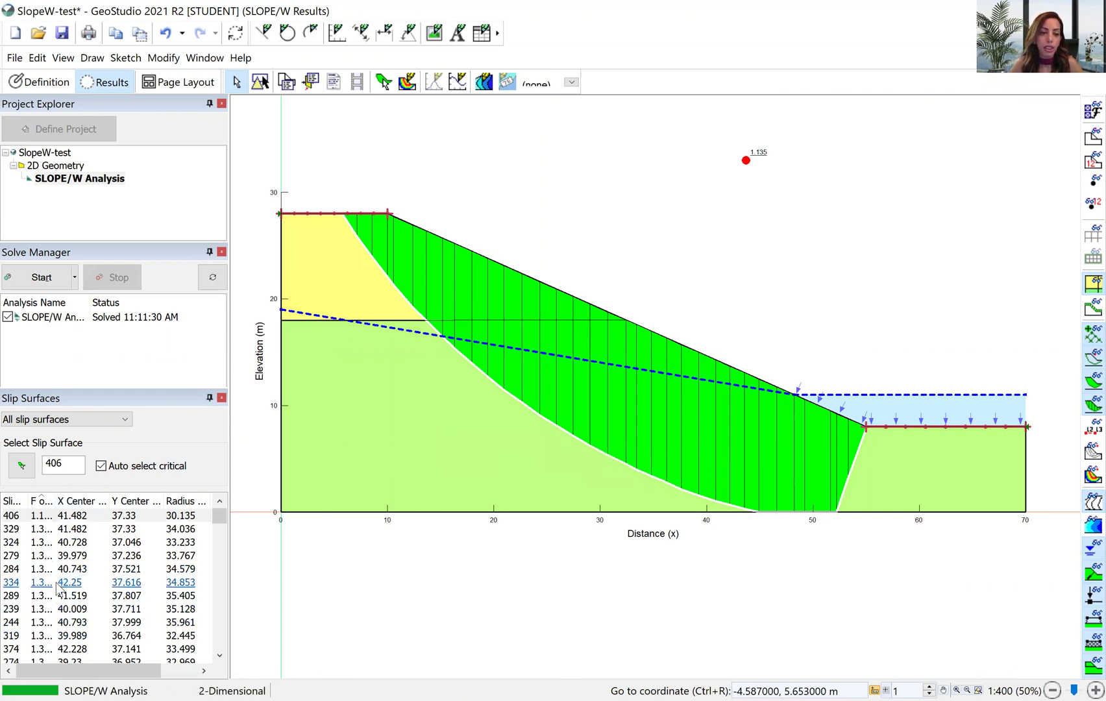
{"action": "left_click", "coordinate": [65, 569]}
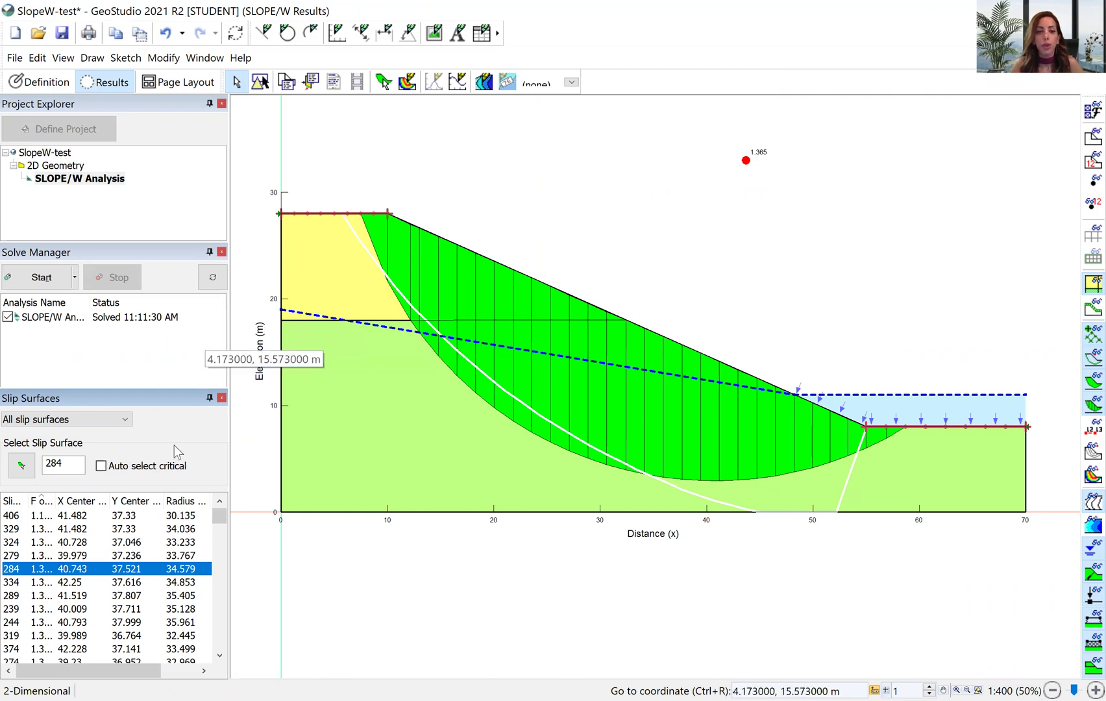
{"action": "left_click", "coordinate": [100, 466]}
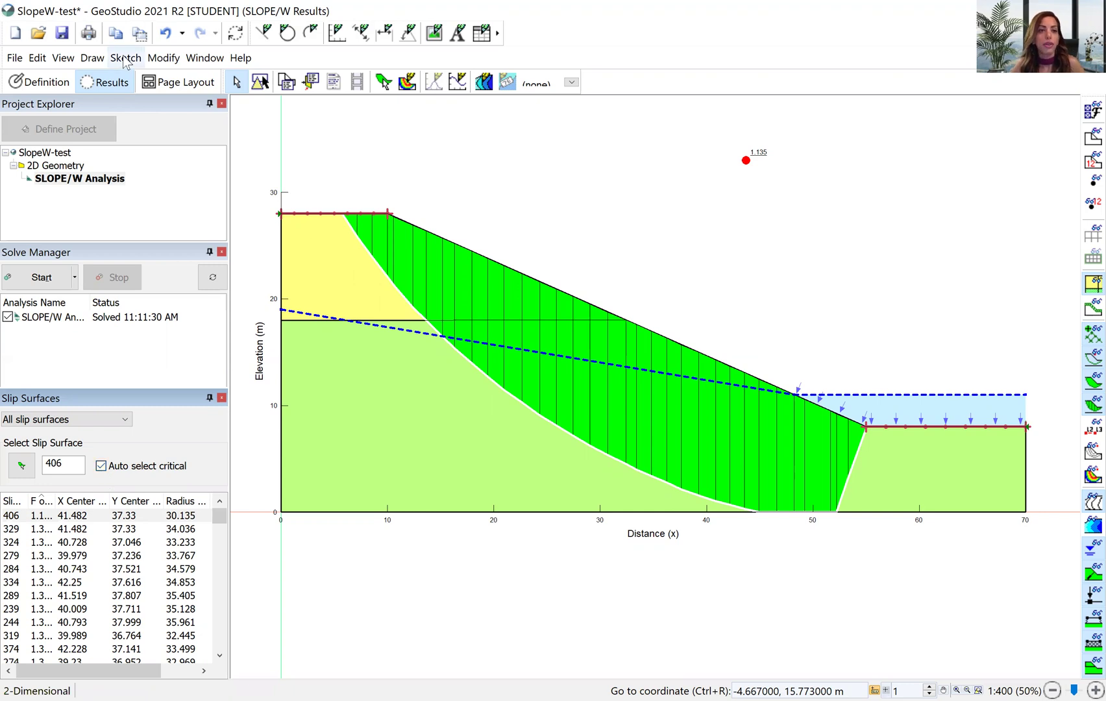
View the slice information, with free body diagram and force polygon, for slice 10 of the critical slip surface, and close it.
{"action": "left_click", "coordinate": [70, 59]}
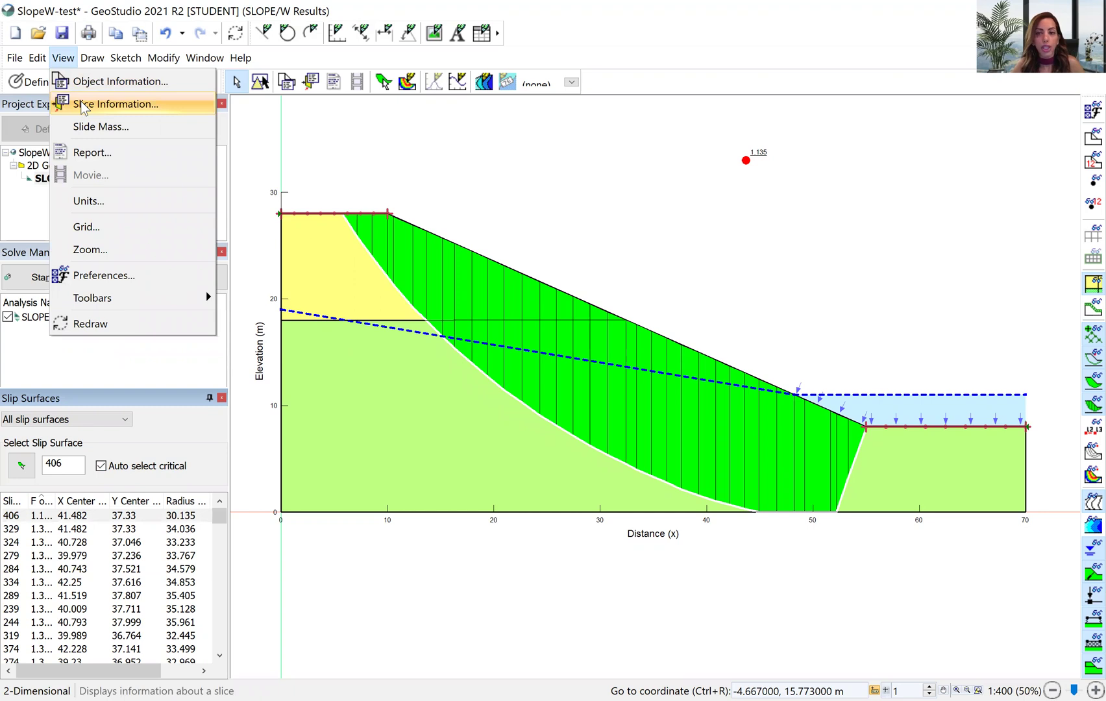
{"action": "left_click", "coordinate": [83, 106]}
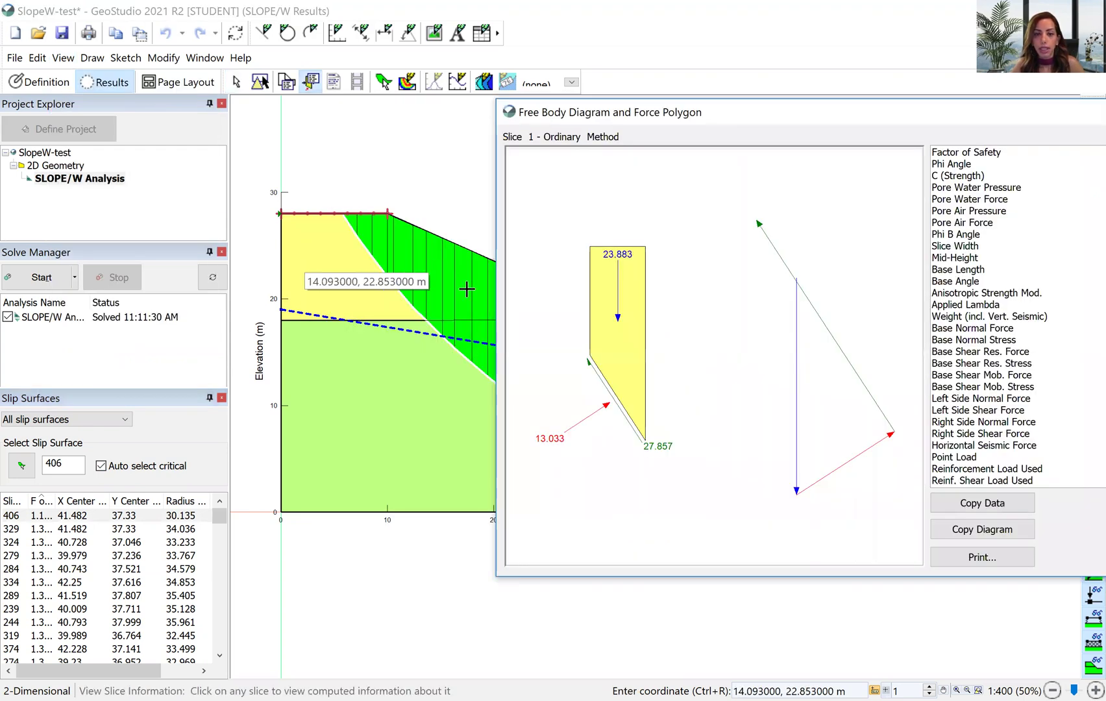
{"action": "left_click", "coordinate": [479, 289]}
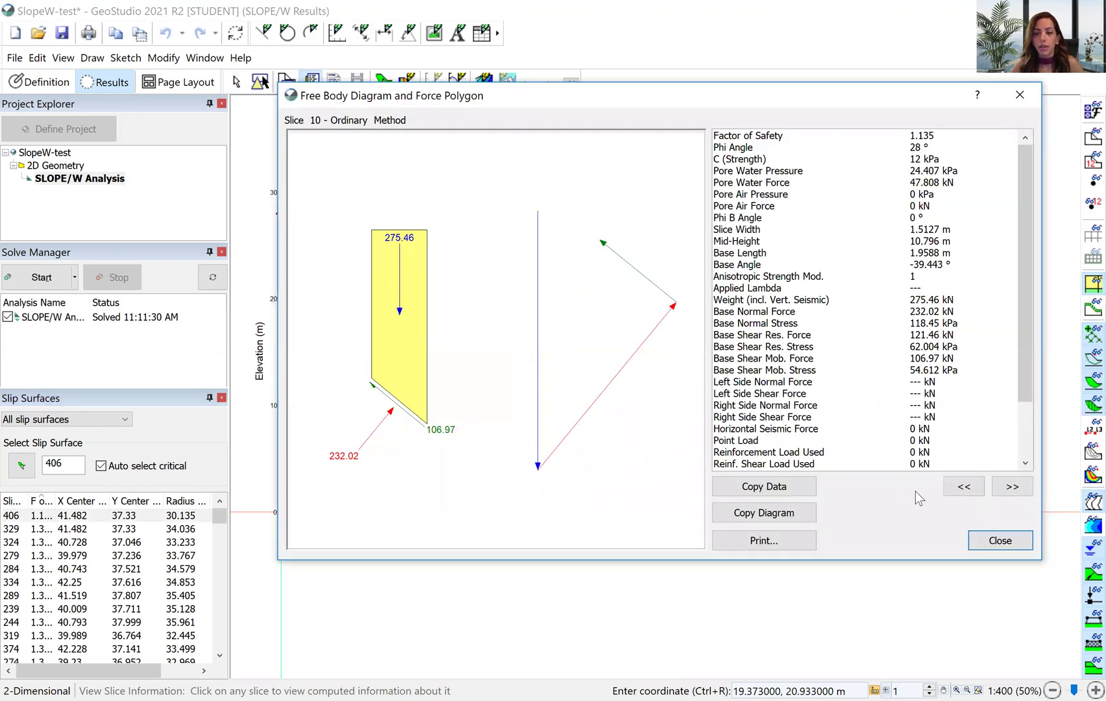
{"action": "left_click", "coordinate": [999, 541]}
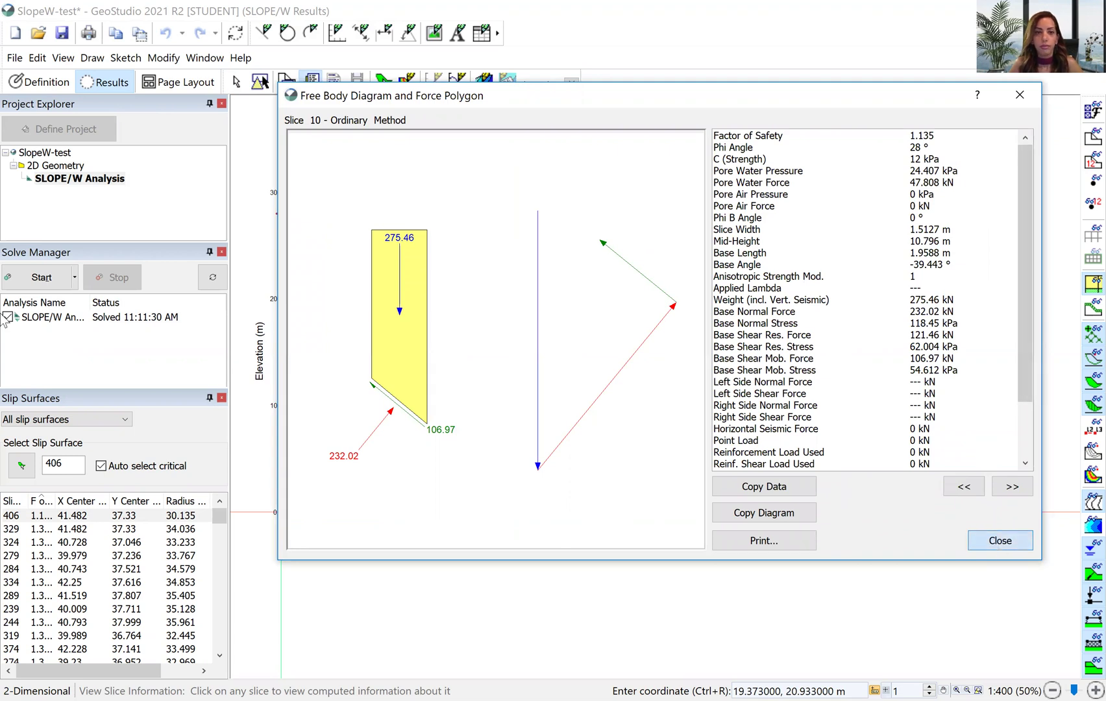
{"action": "left_click", "coordinate": [1000, 542]}
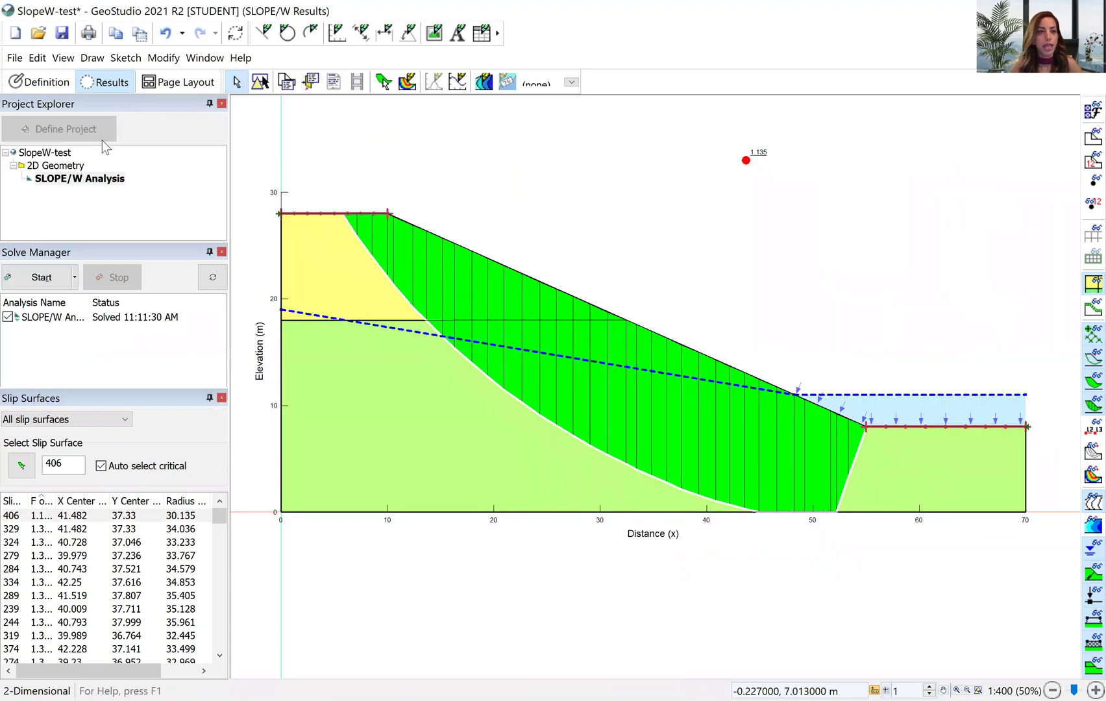
Open the graph definitions for the results to examine the factor of safety graph entry, and close them.
{"action": "left_click", "coordinate": [93, 59]}
{"action": "left_click", "coordinate": [107, 249]}
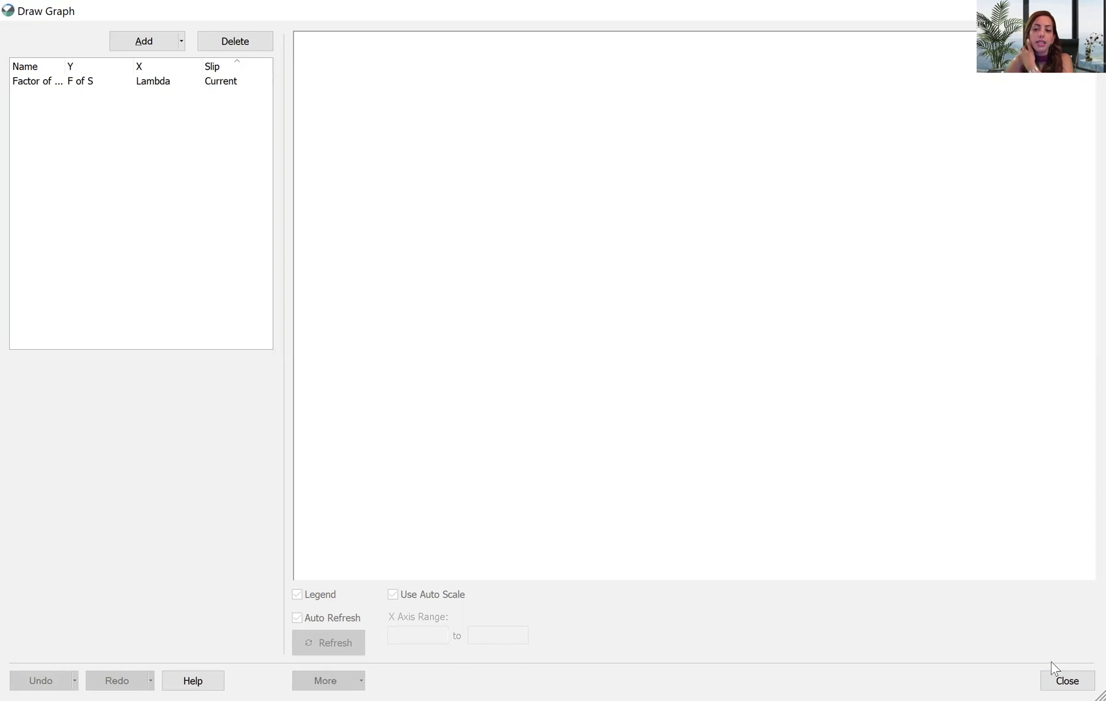
{"action": "key", "text": "Escape"}
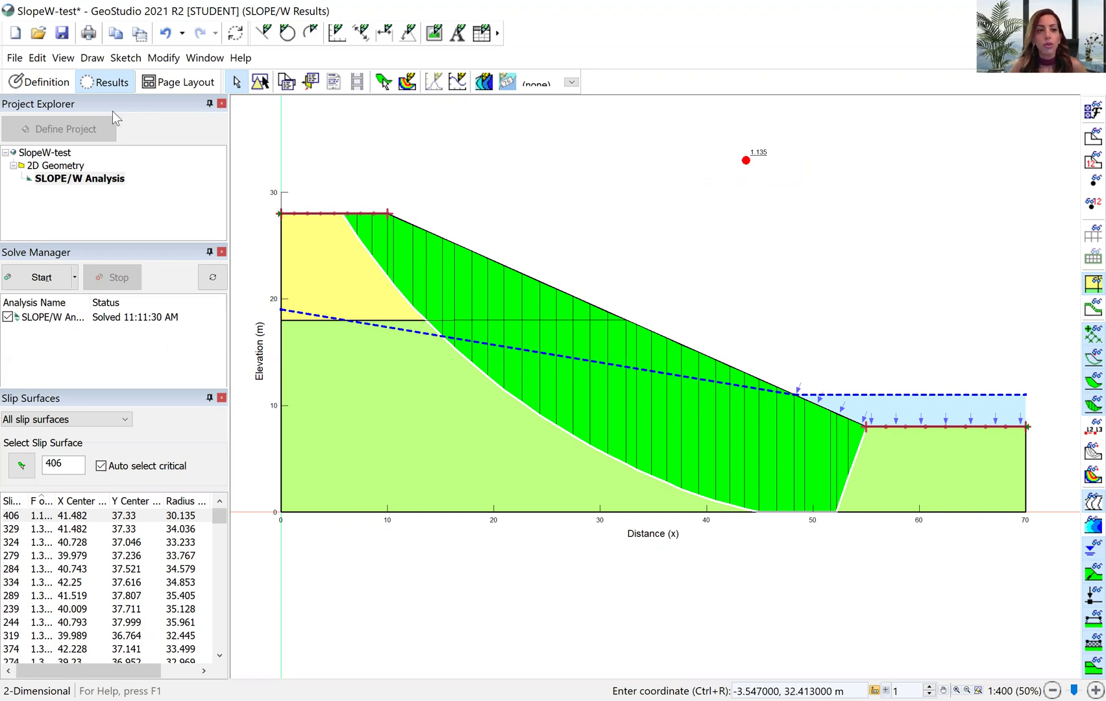
Return to the model definition, change the SLOPE/W Analysis type to Bishop, and solve the analysis again.
{"action": "left_click", "coordinate": [37, 84]}
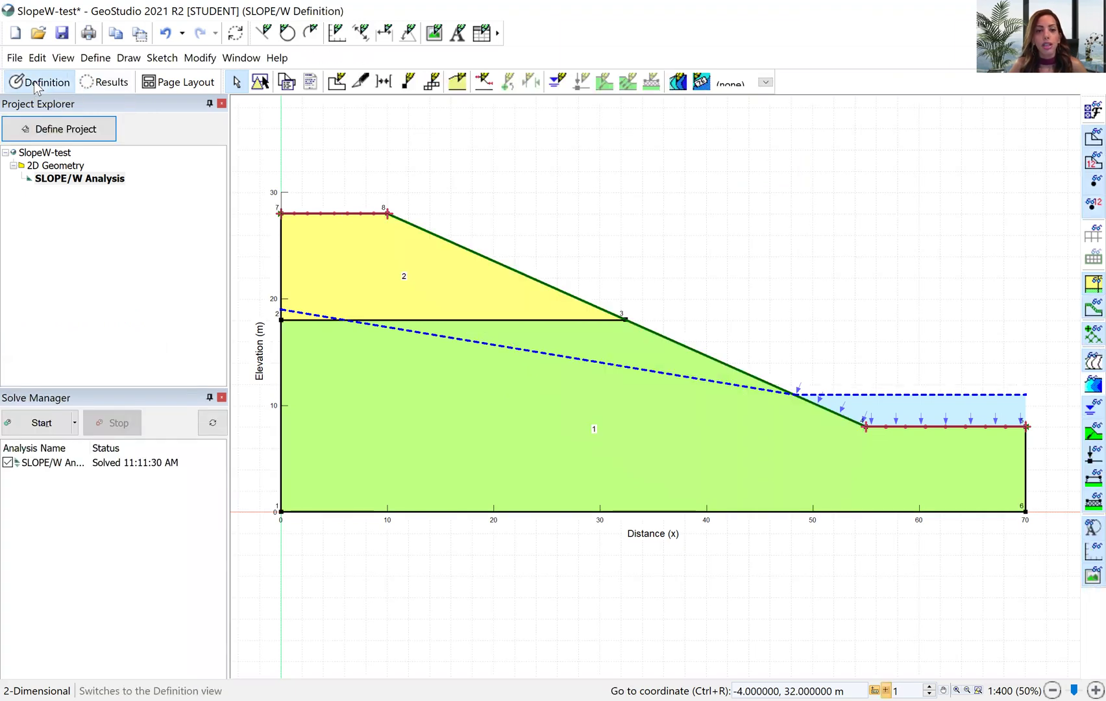
{"action": "left_click", "coordinate": [79, 128]}
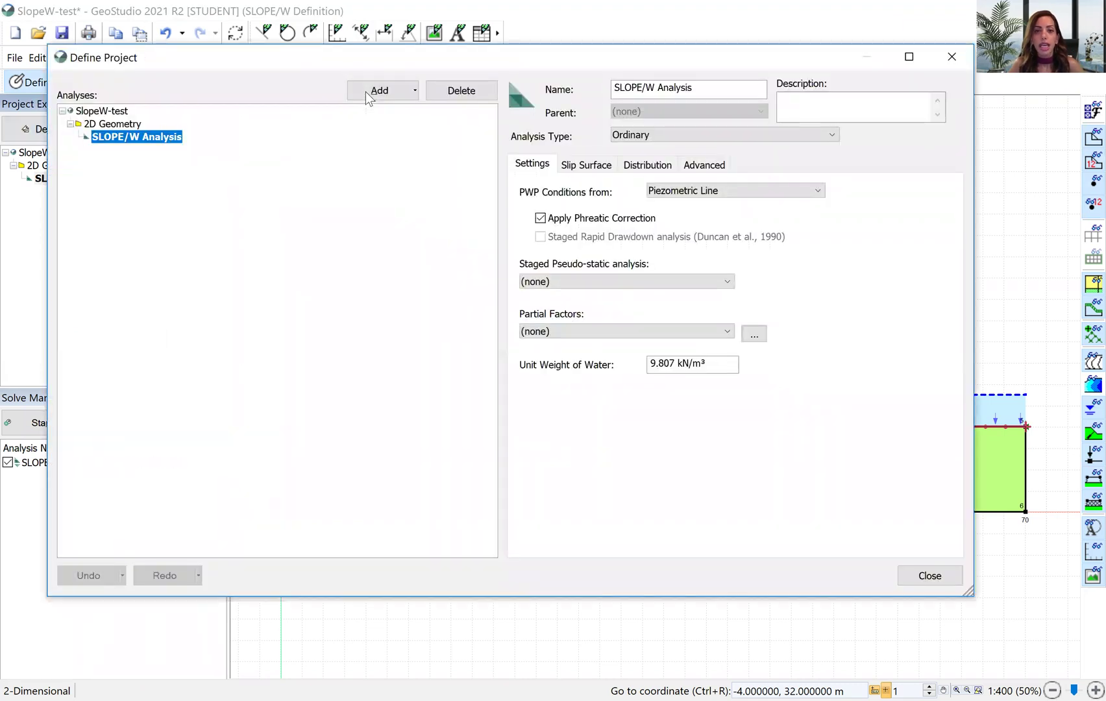
{"action": "left_click", "coordinate": [668, 135]}
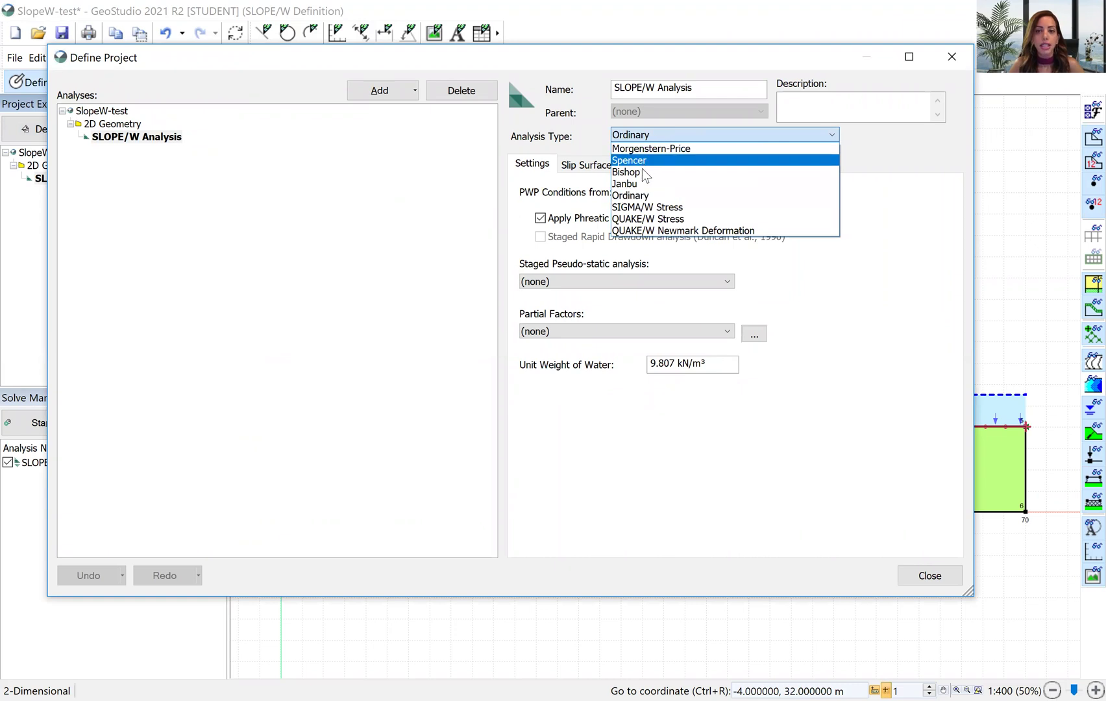
{"action": "left_click", "coordinate": [642, 172]}
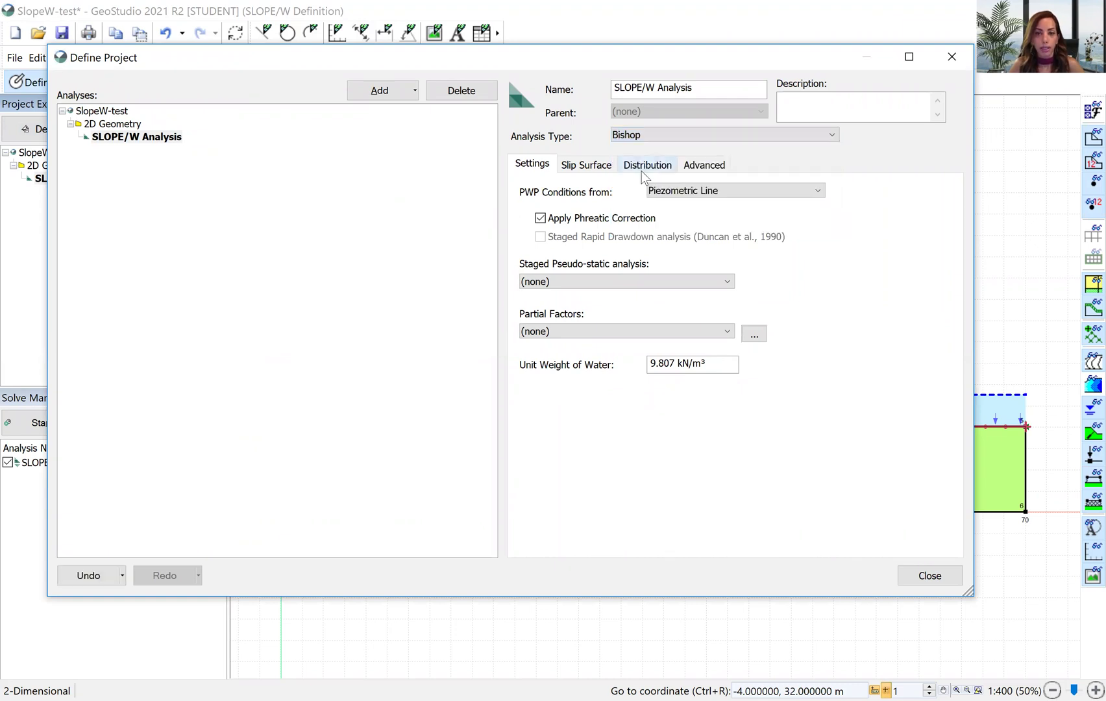
{"action": "left_click", "coordinate": [572, 166]}
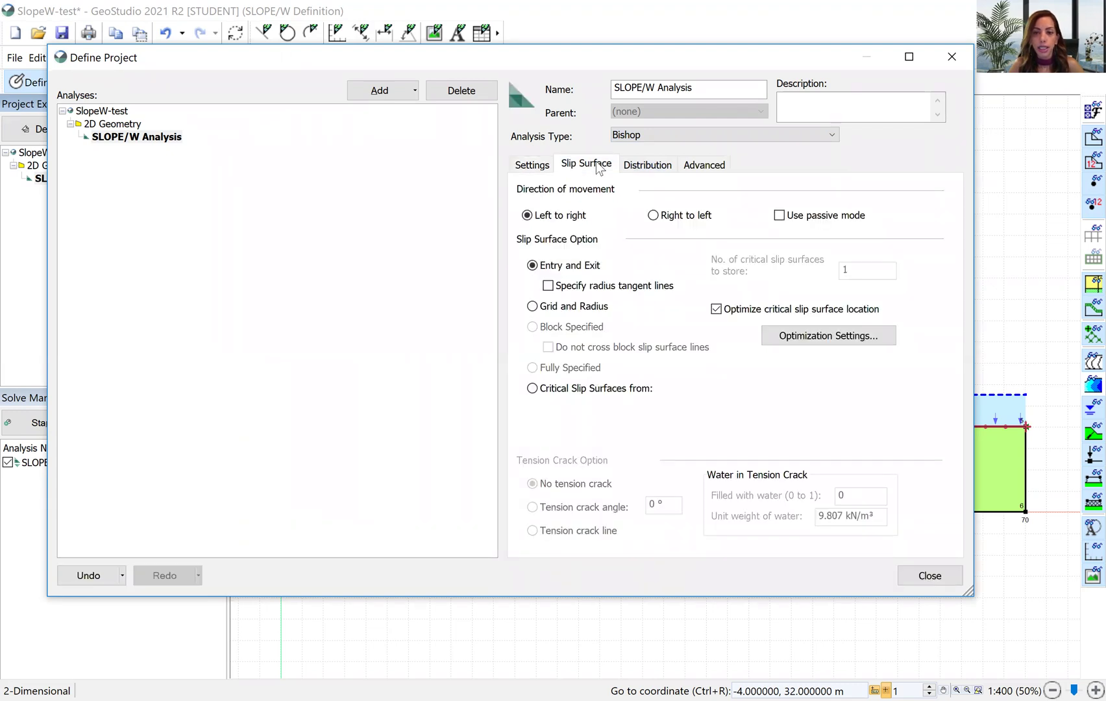
{"action": "left_click", "coordinate": [632, 167]}
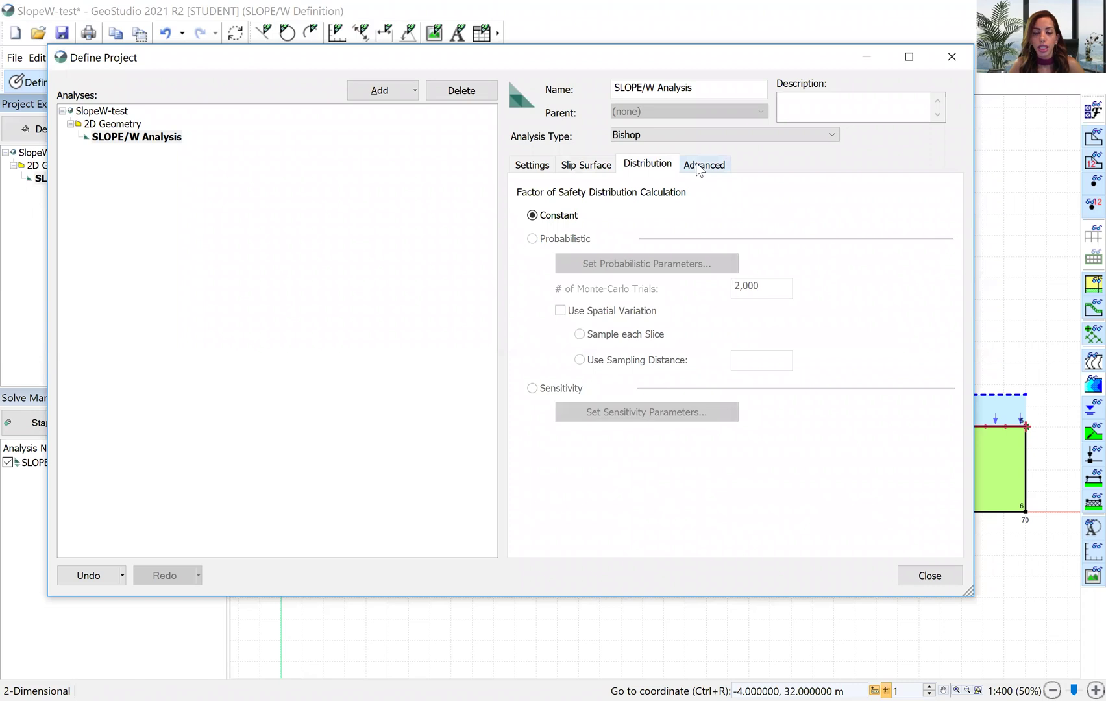
{"action": "left_click", "coordinate": [699, 166]}
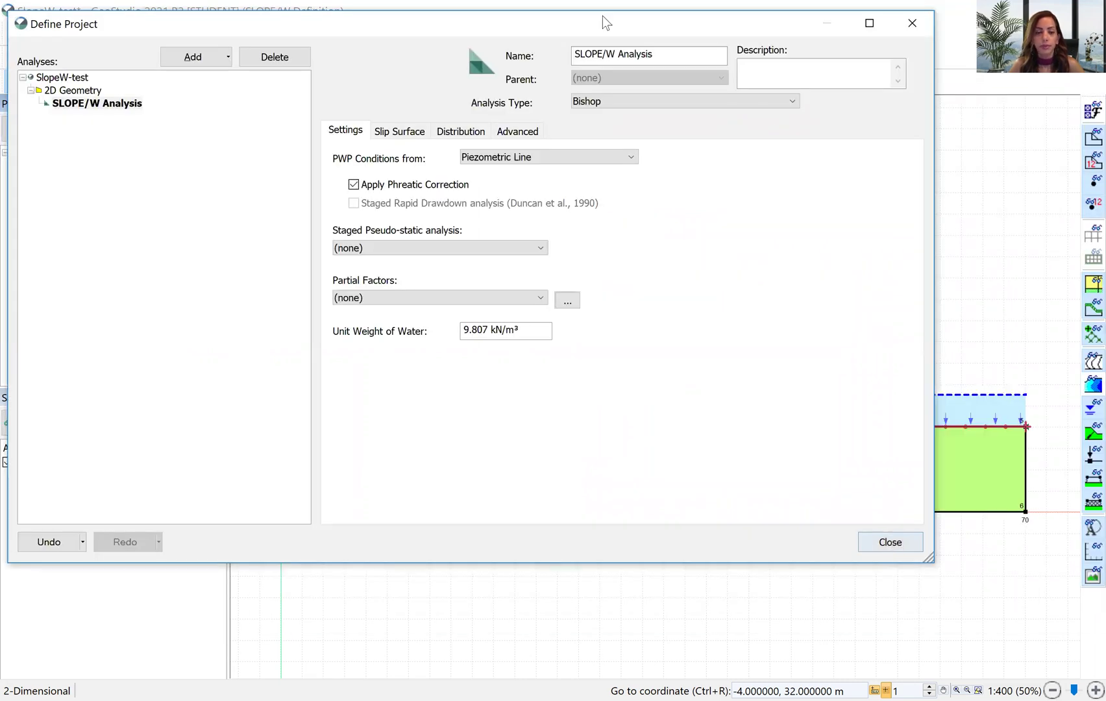
{"action": "left_click", "coordinate": [887, 540]}
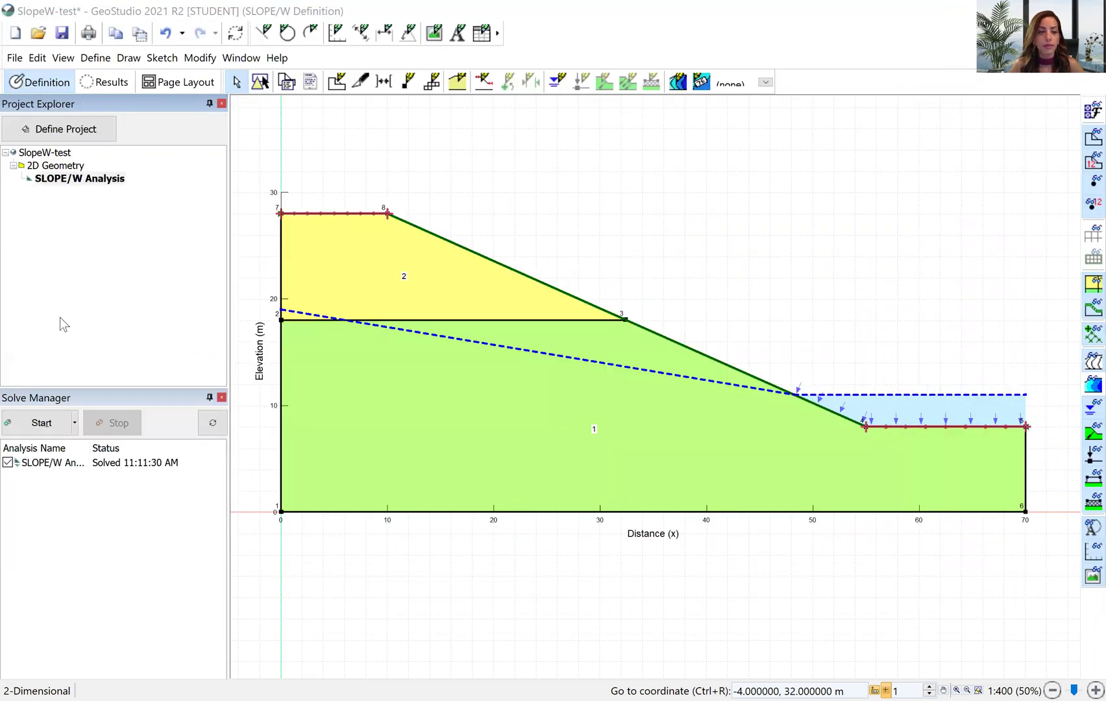
{"action": "left_click", "coordinate": [37, 429]}
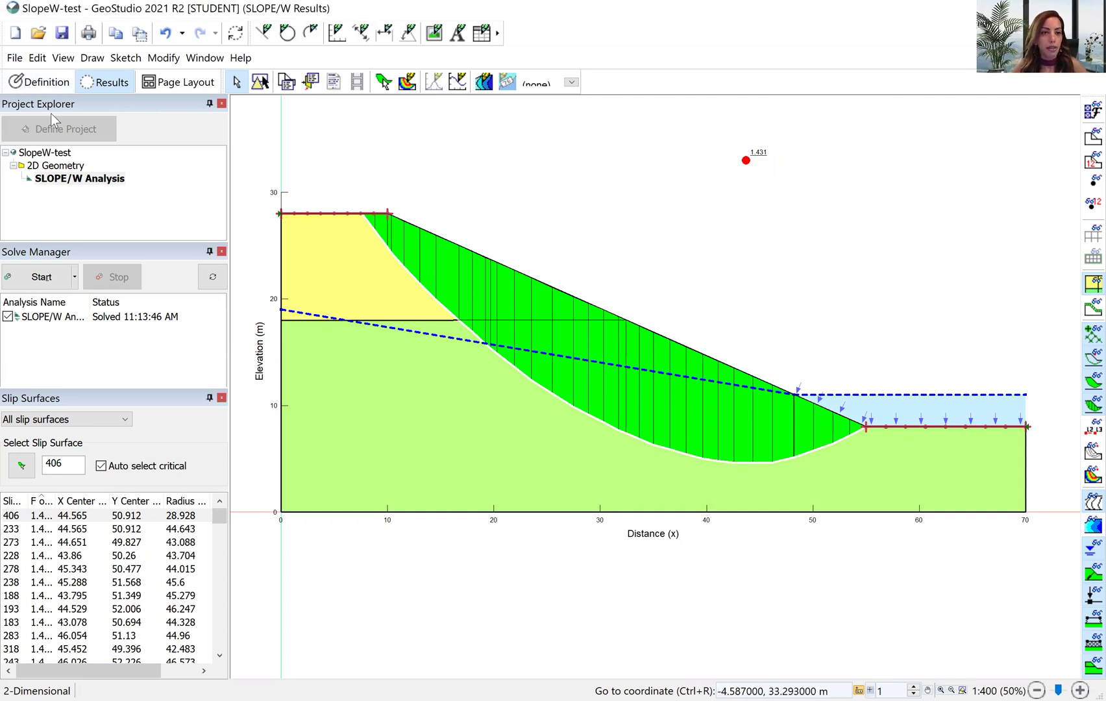
Change the SLOPE/W Analysis type to Janbu in the project definition and re-solve the analysis.
{"action": "left_click", "coordinate": [47, 86]}
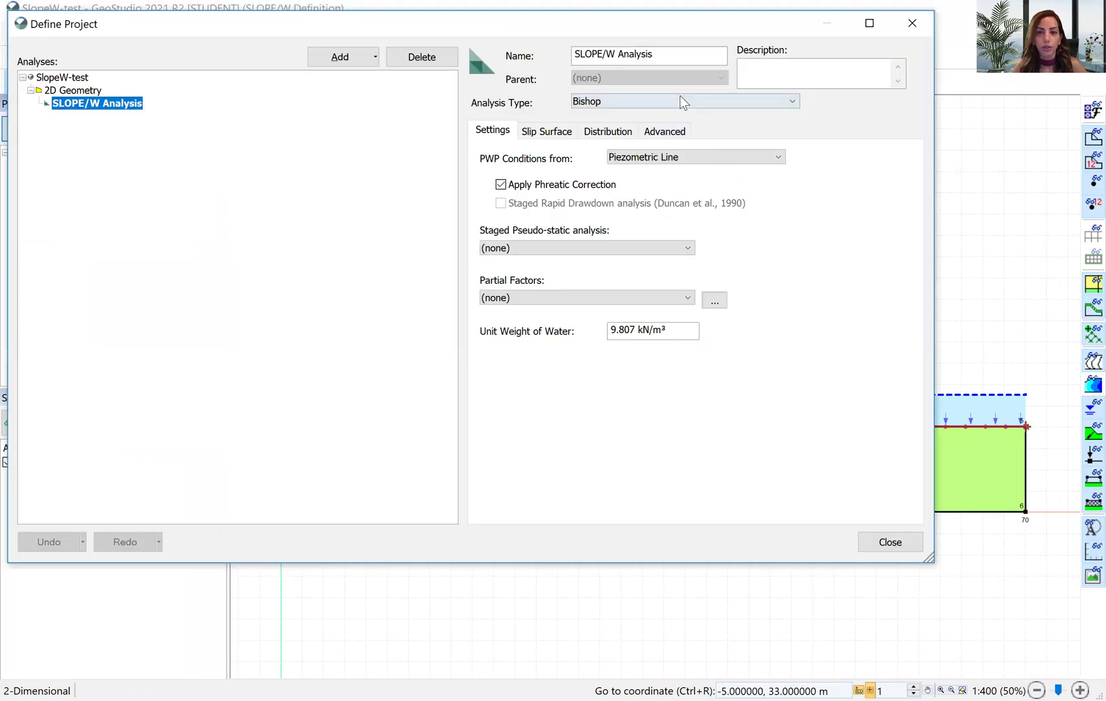
{"action": "left_click", "coordinate": [680, 99]}
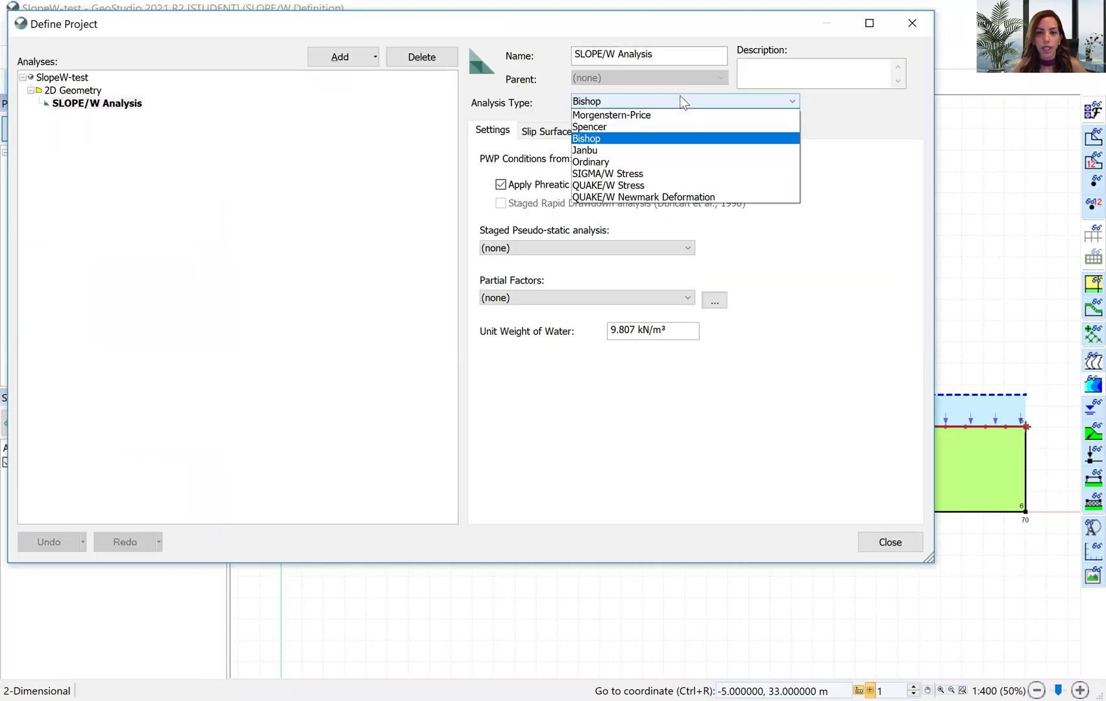
{"action": "left_click", "coordinate": [391, 486]}
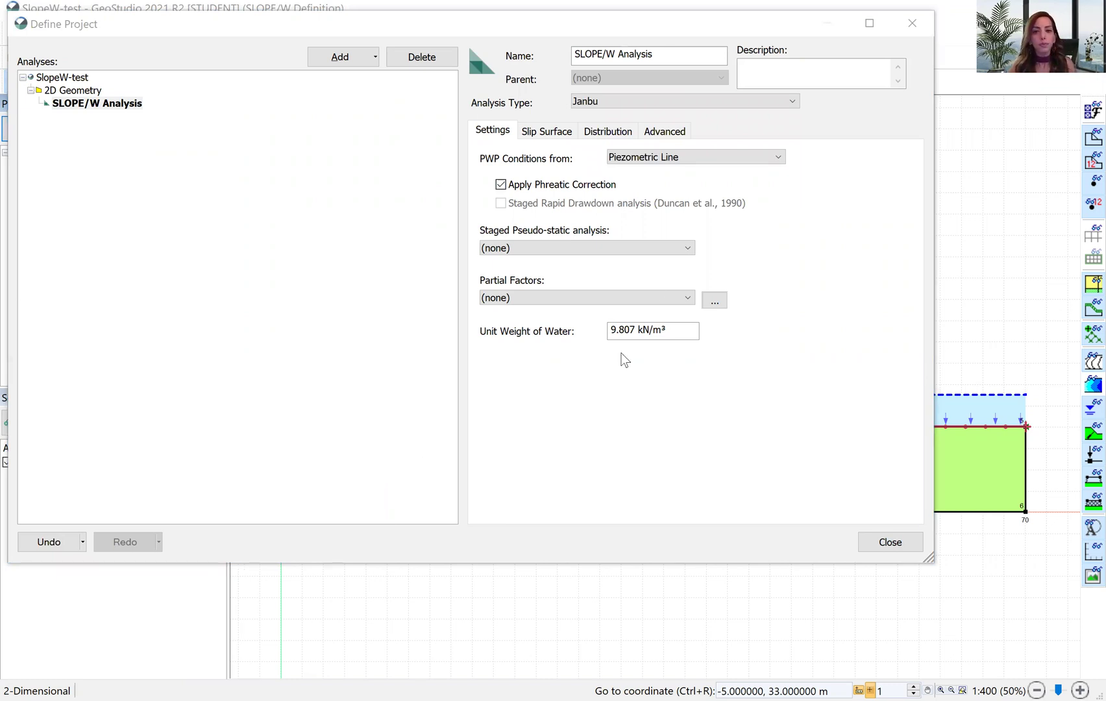
{"action": "left_click", "coordinate": [728, 157]}
{"action": "left_click", "coordinate": [728, 157]}
{"action": "left_click", "coordinate": [560, 131]}
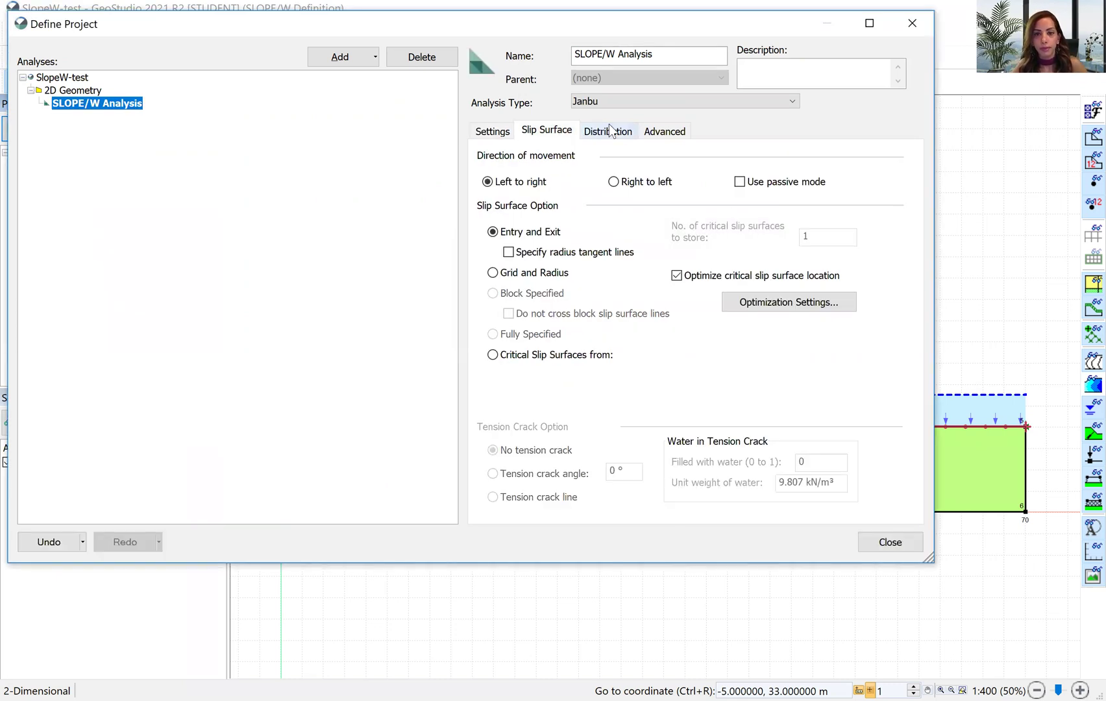
{"action": "left_click", "coordinate": [596, 133]}
{"action": "left_click", "coordinate": [683, 138]}
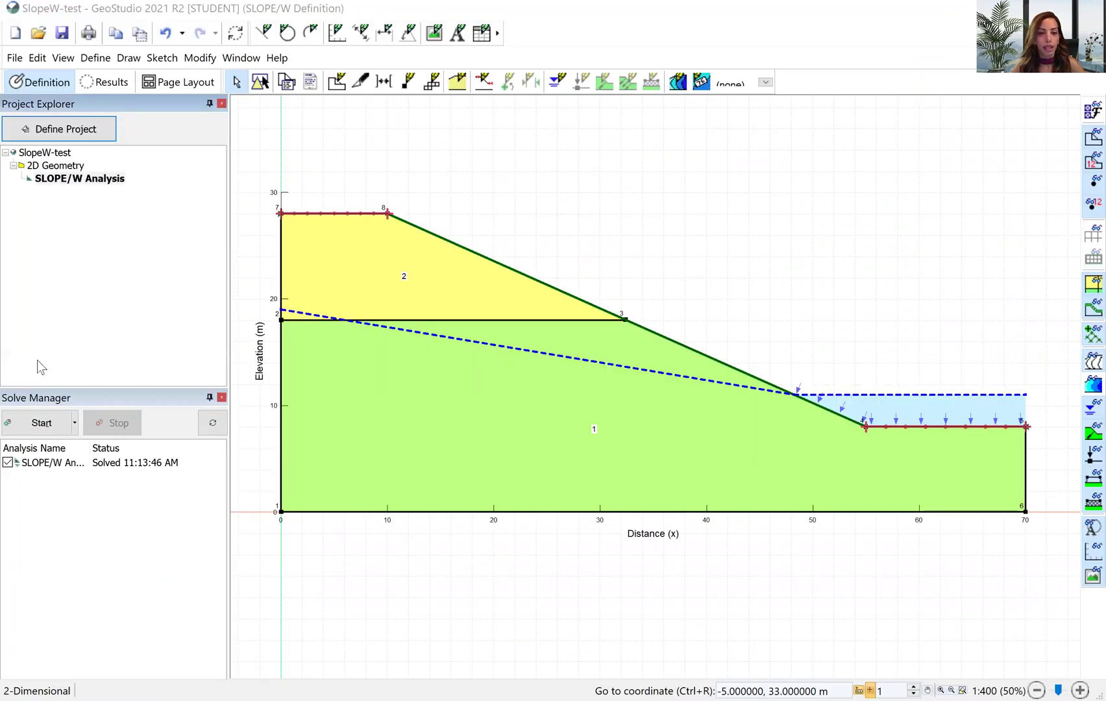
{"action": "left_click", "coordinate": [17, 429]}
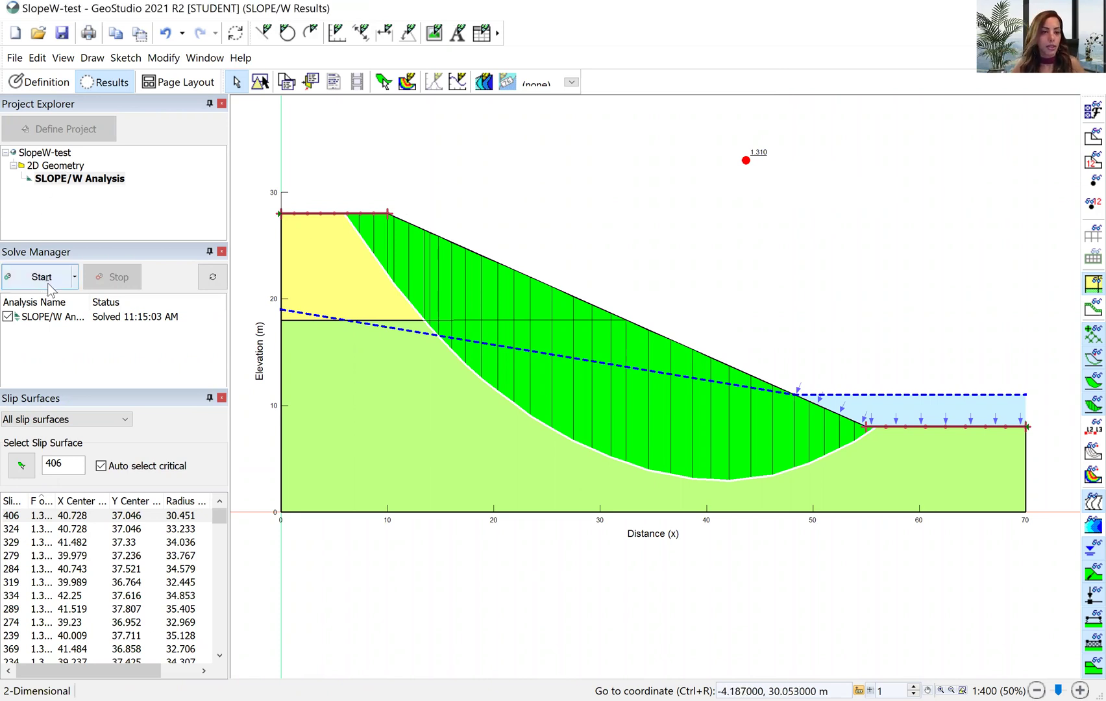
Change the SLOPE/W Analysis type to Morgenstern-Price with the Half-Sine side function, and solve it.
{"action": "left_click", "coordinate": [58, 82]}
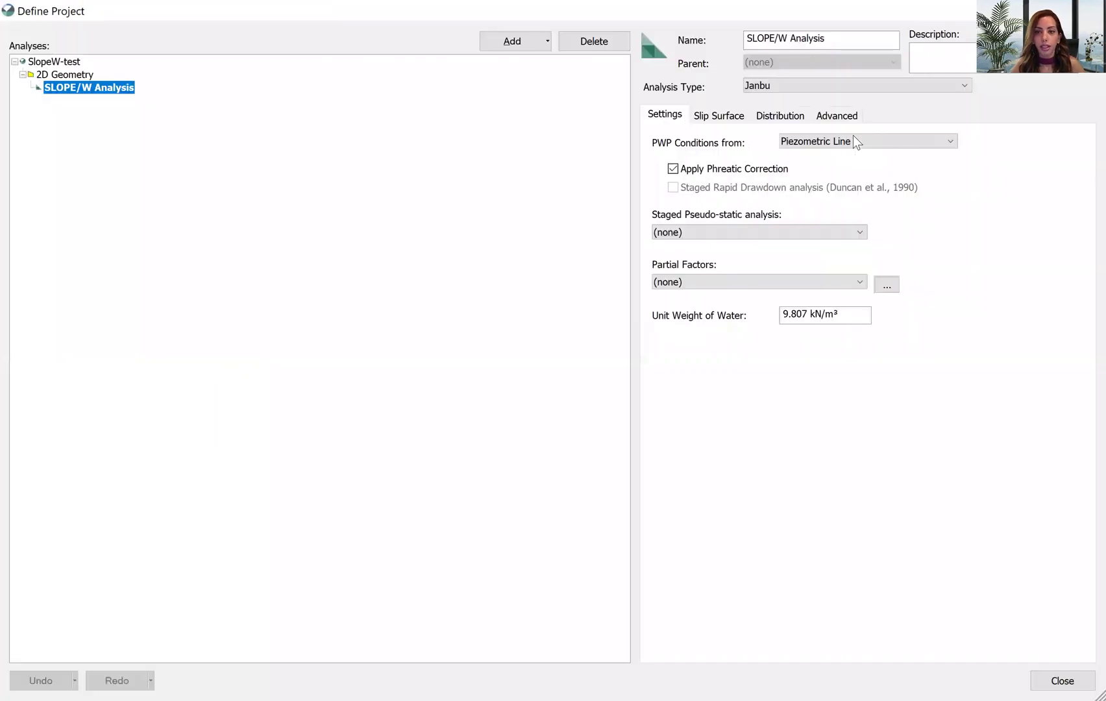
{"action": "left_click", "coordinate": [850, 137]}
{"action": "left_click", "coordinate": [850, 136]}
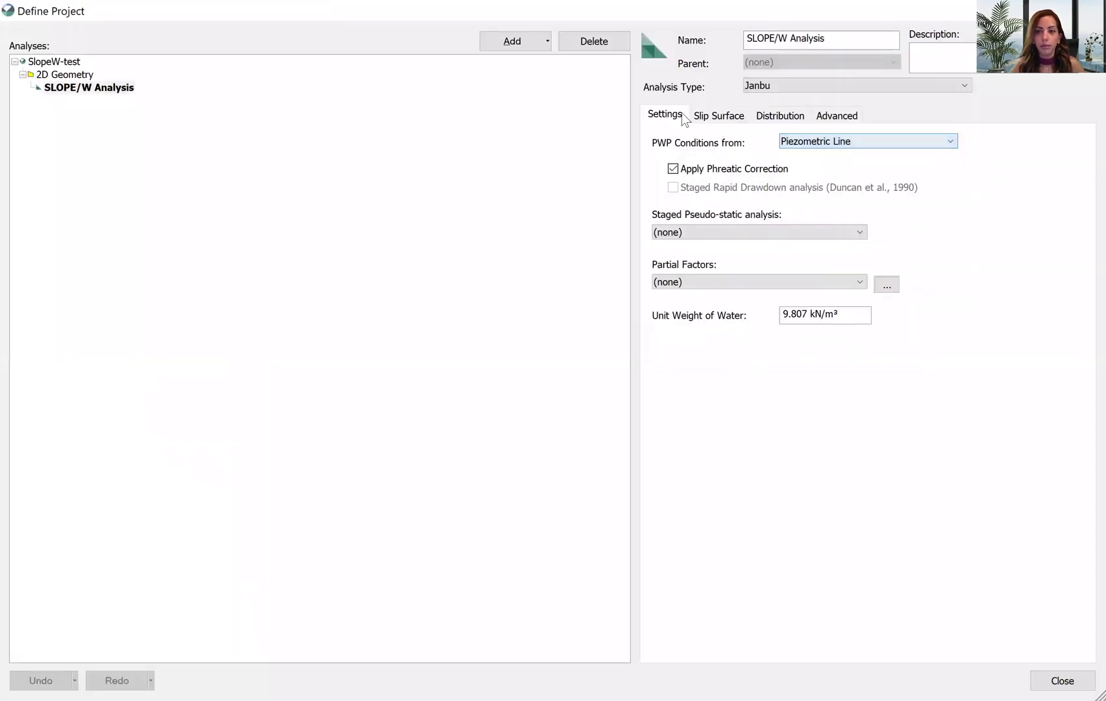
{"action": "left_click", "coordinate": [778, 86]}
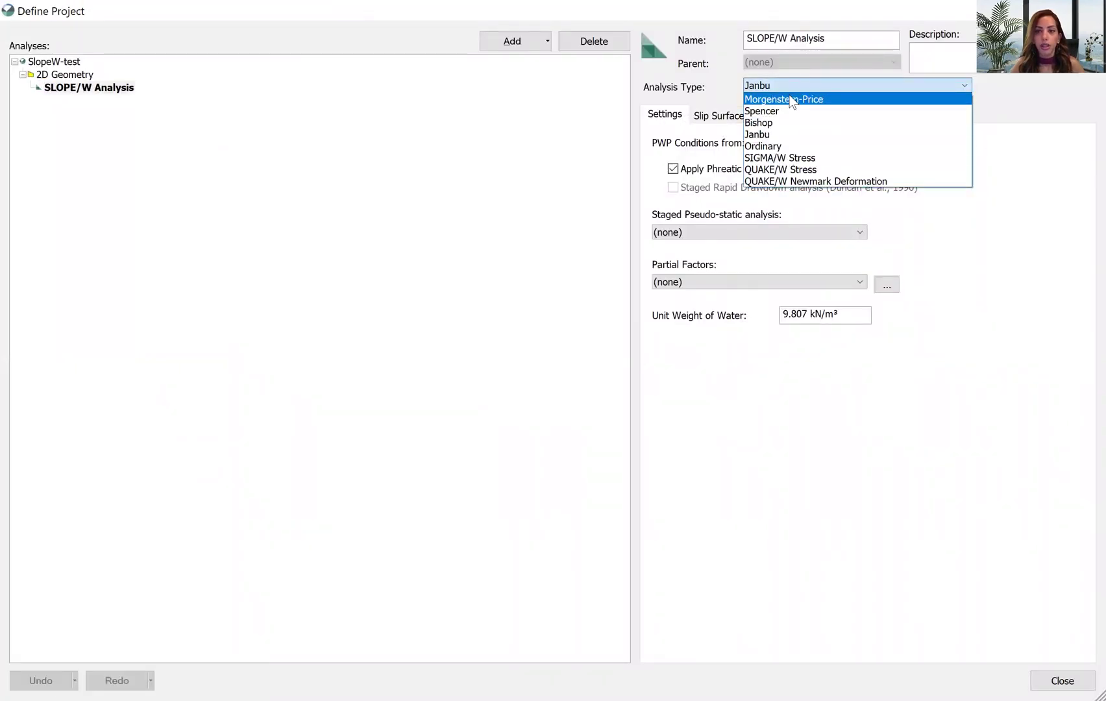
{"action": "left_click", "coordinate": [791, 99]}
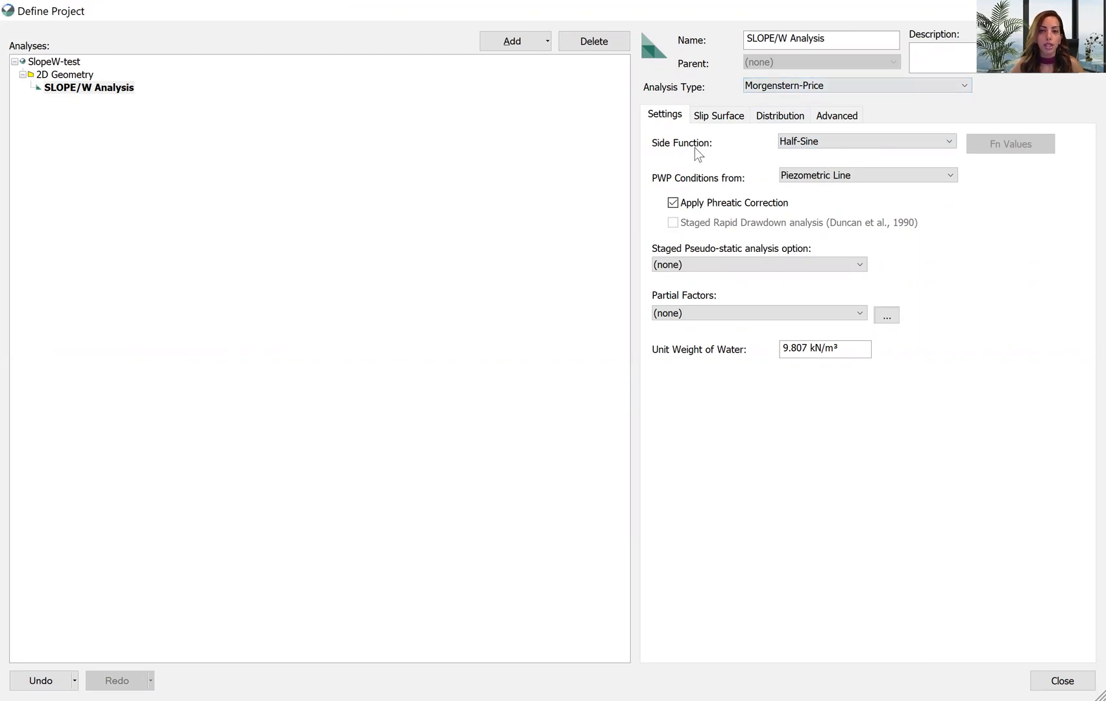
{"action": "left_click", "coordinate": [718, 116]}
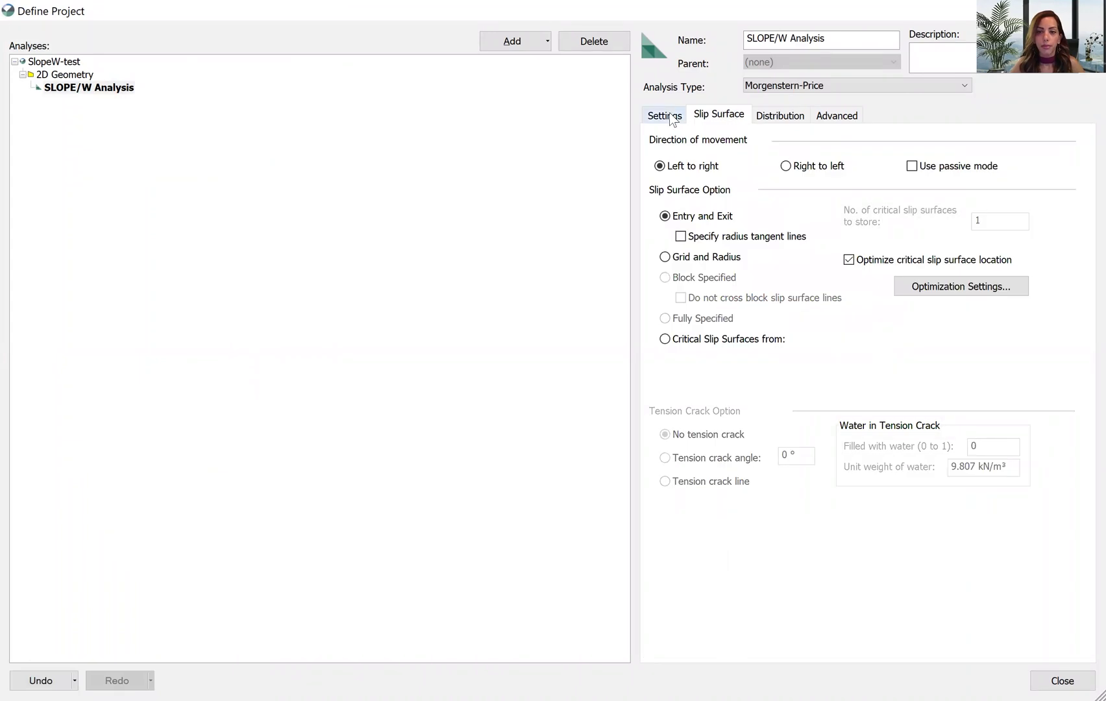
{"action": "left_click", "coordinate": [790, 118]}
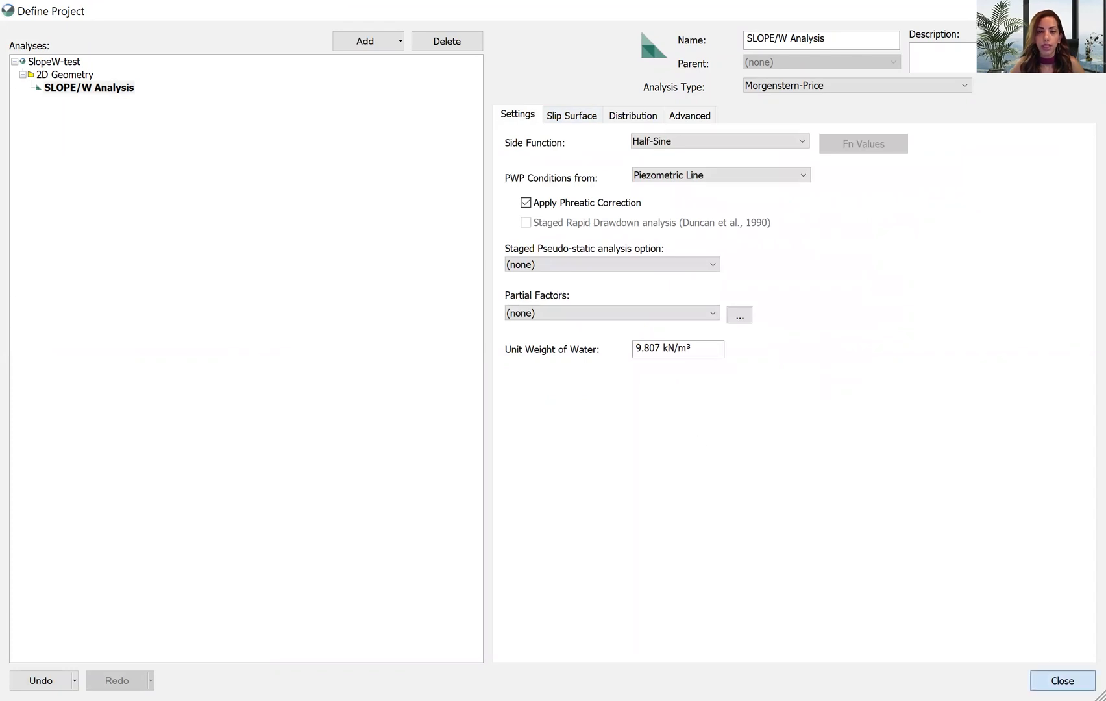
{"action": "left_click", "coordinate": [1054, 678]}
{"action": "left_click", "coordinate": [41, 422]}
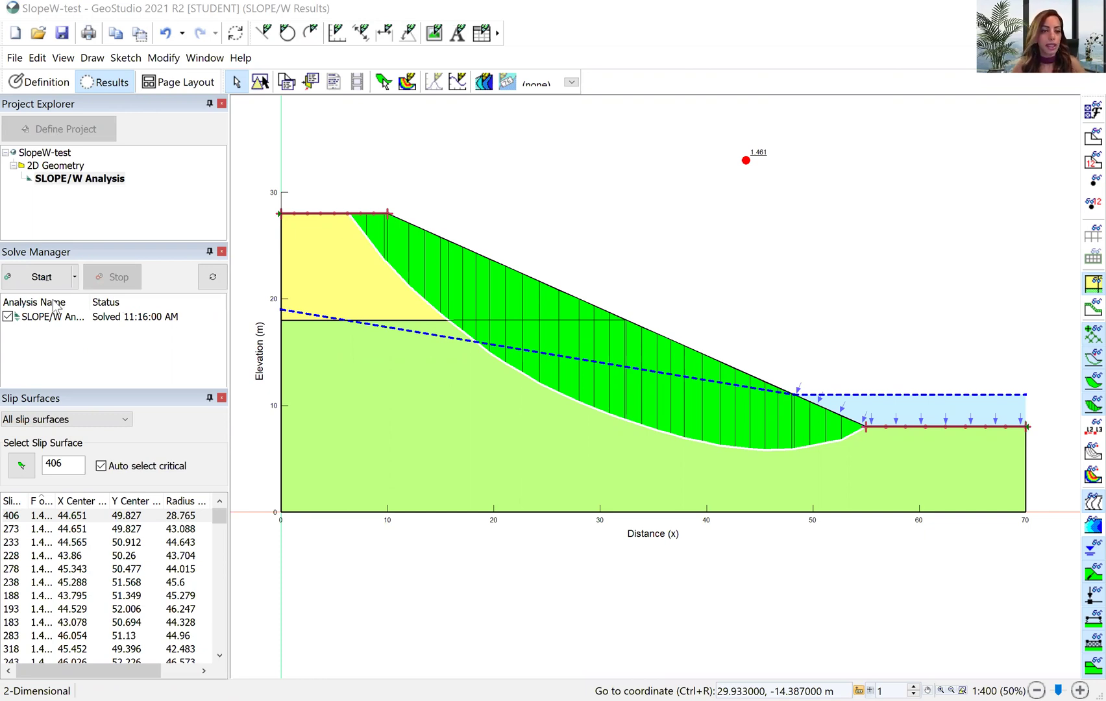
Set the SLOPE/W Analysis type to Spencer in the project definition and save the project.
{"action": "left_click", "coordinate": [39, 83]}
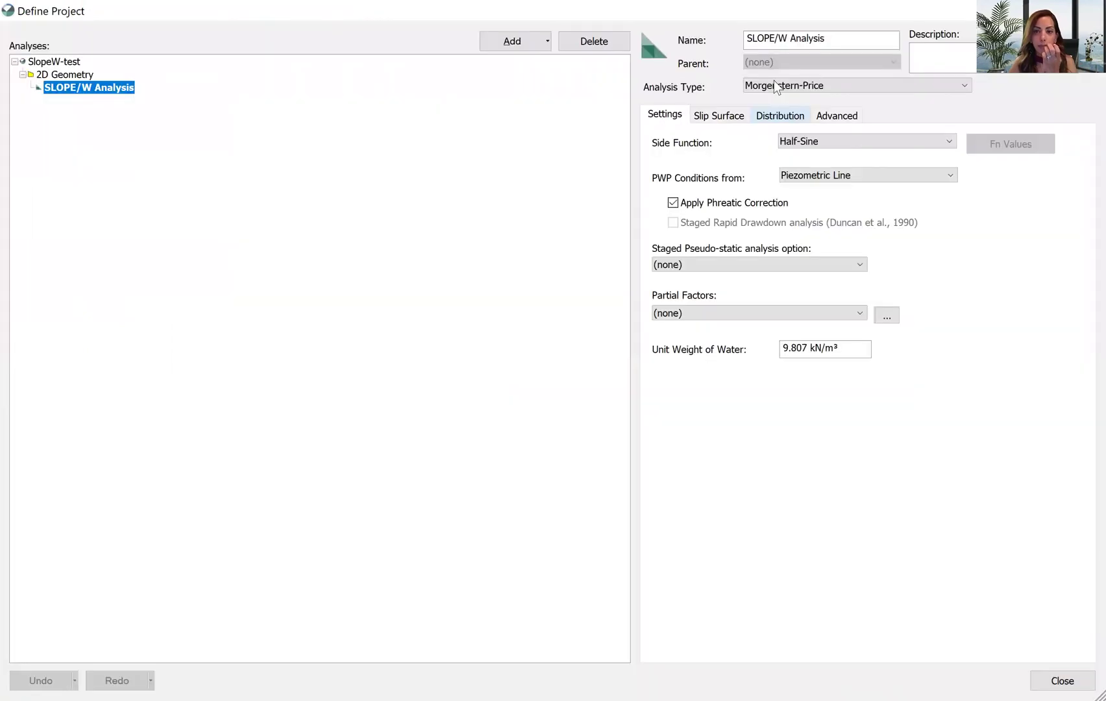
{"action": "left_click", "coordinate": [776, 86]}
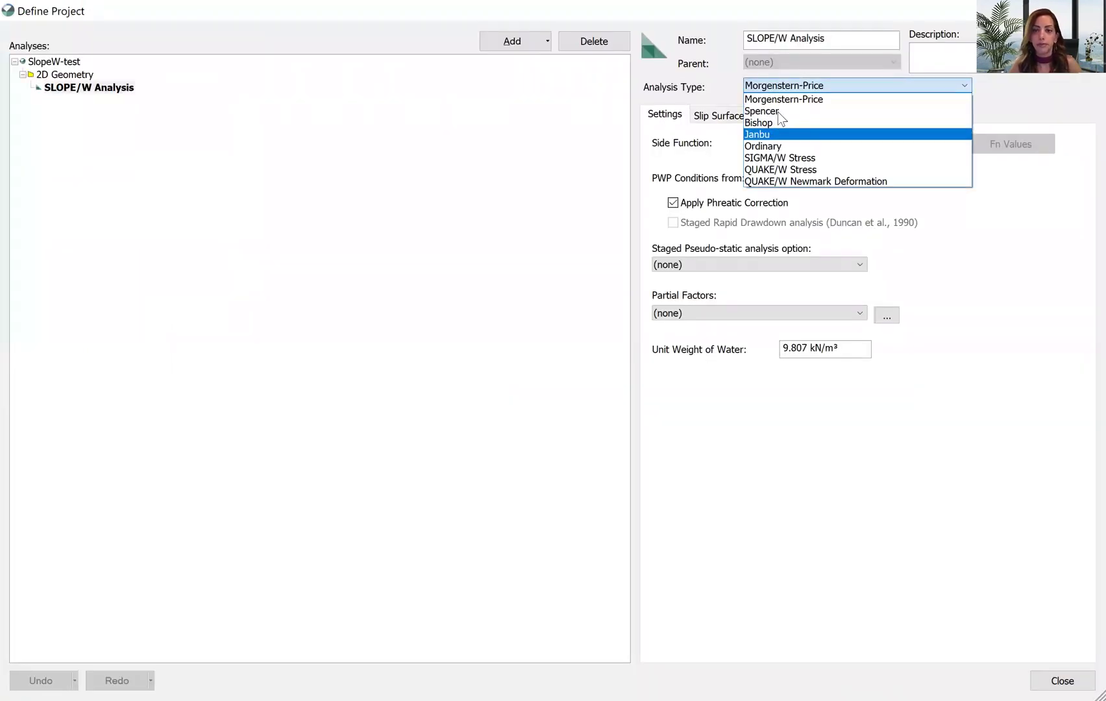
{"action": "left_click", "coordinate": [779, 111]}
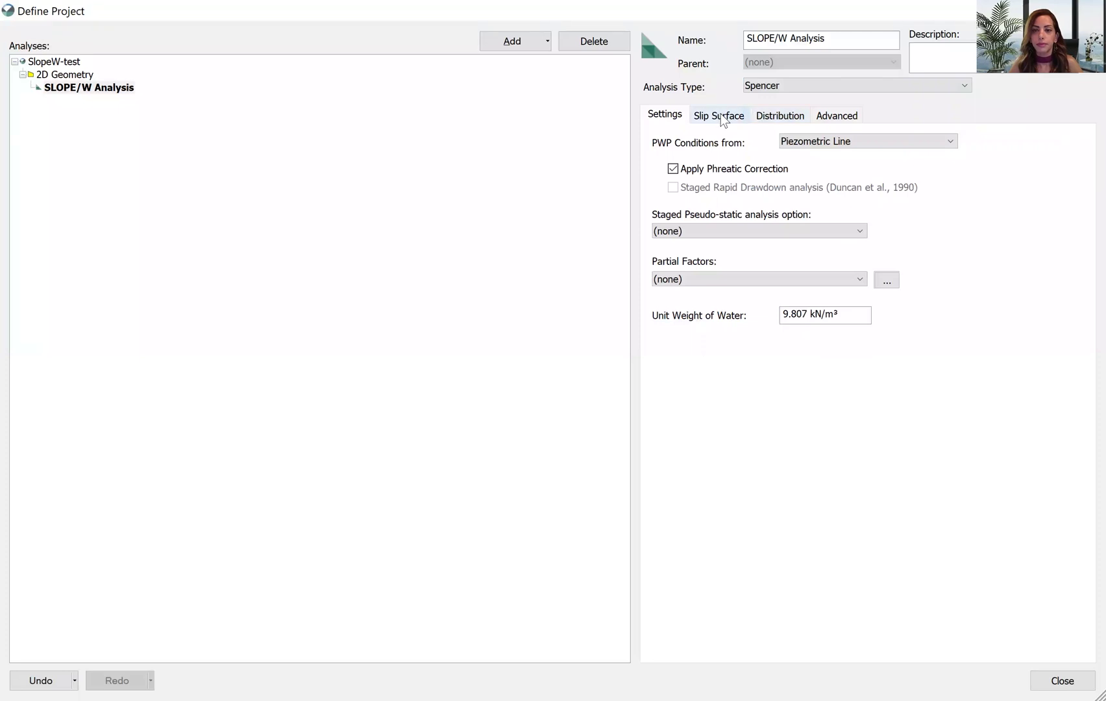
{"action": "left_click", "coordinate": [706, 117]}
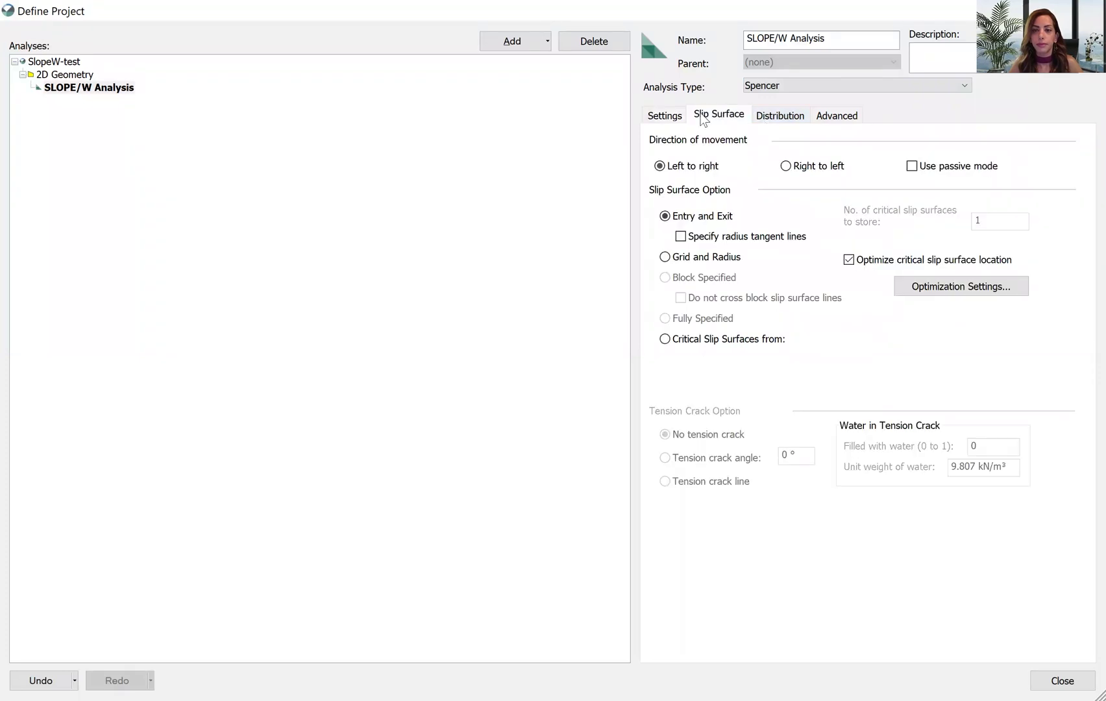
{"action": "left_click", "coordinate": [678, 116]}
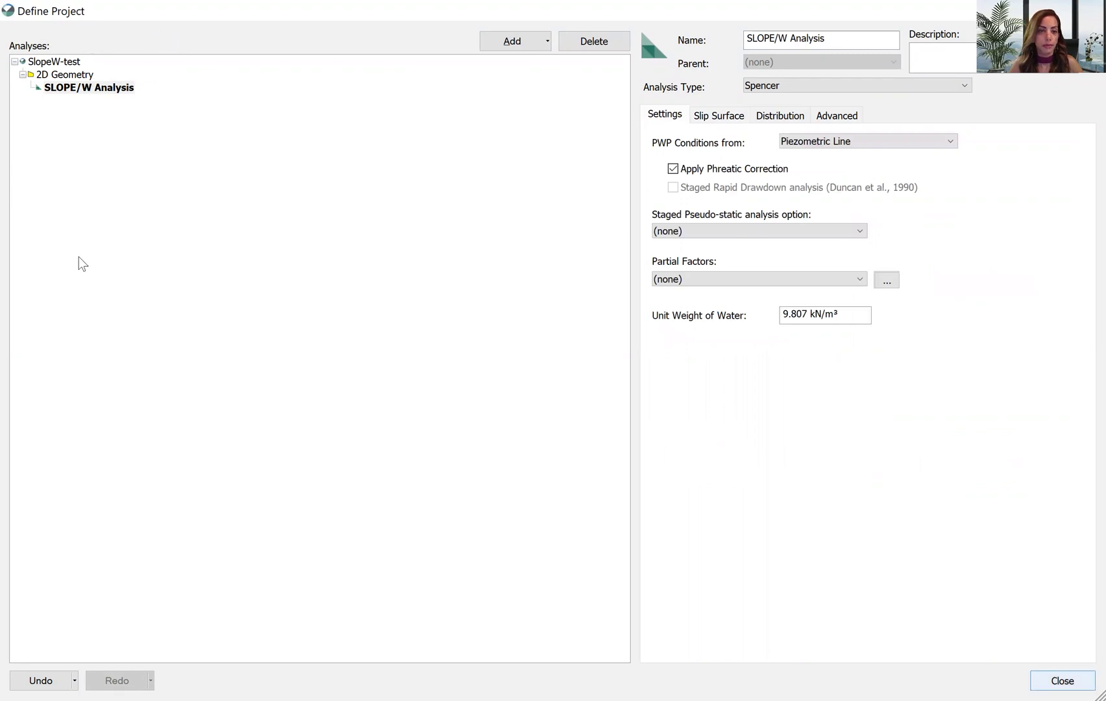
{"action": "key", "text": "Escape"}
{"action": "key", "text": "ctrl+s"}
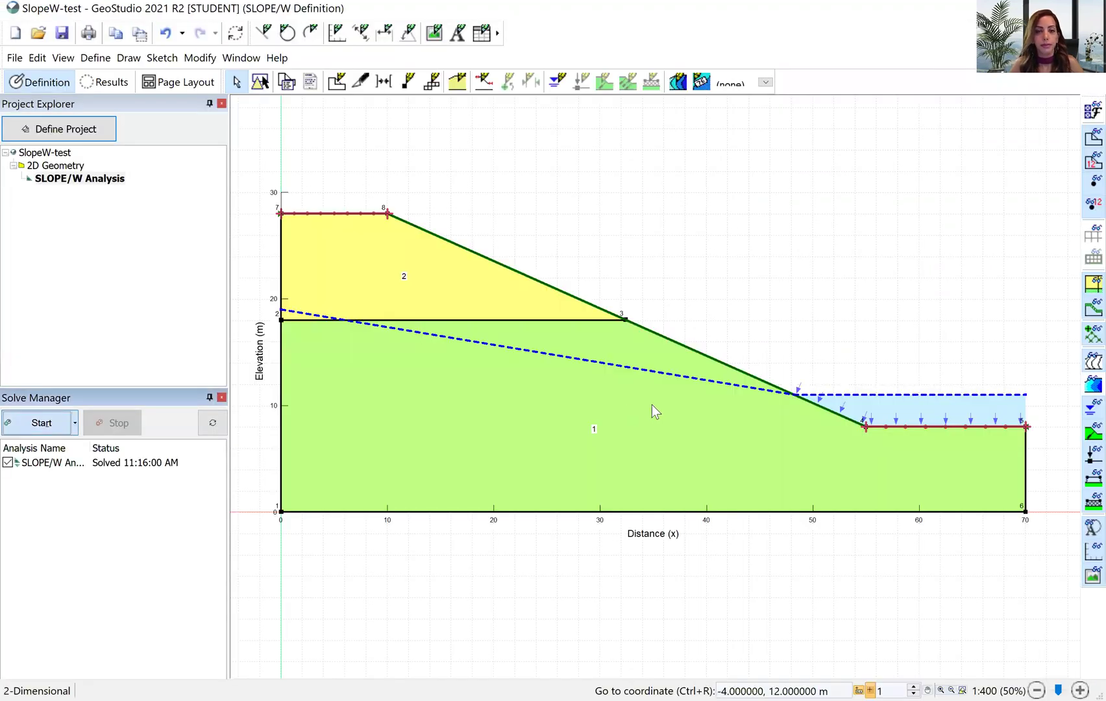
Solve the SLOPE/W analysis with the Spencer method and display its critical slip surface.
{"action": "key", "text": "F5"}
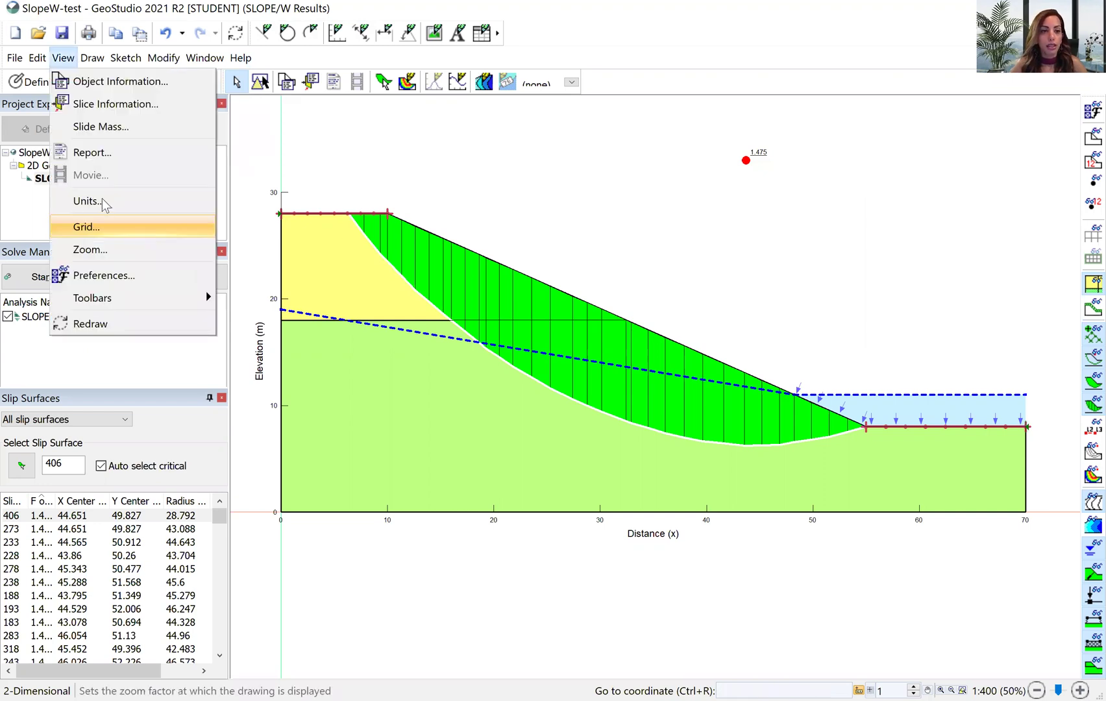
Bring up the HTML report export for the SLOPE/W analysis and dismiss it without saving.
{"action": "left_click", "coordinate": [117, 160]}
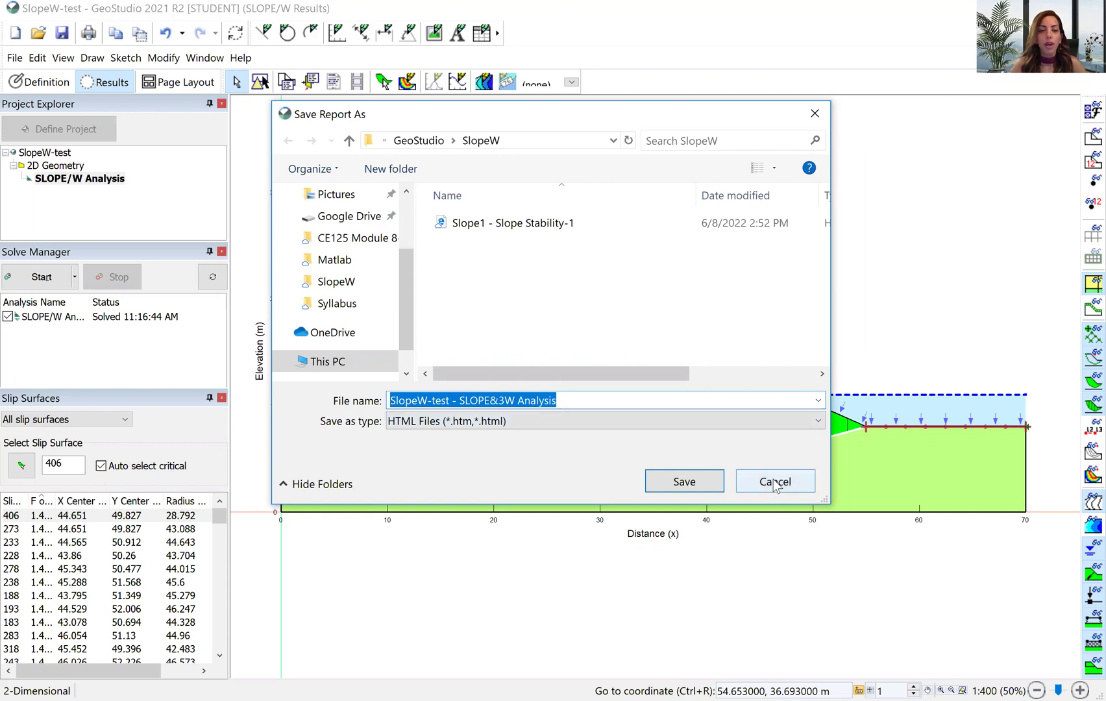
{"action": "key", "text": "Escape"}
Preview the full printable page of the slope results in the page layout view and return to the results view.
{"action": "left_click", "coordinate": [158, 87]}
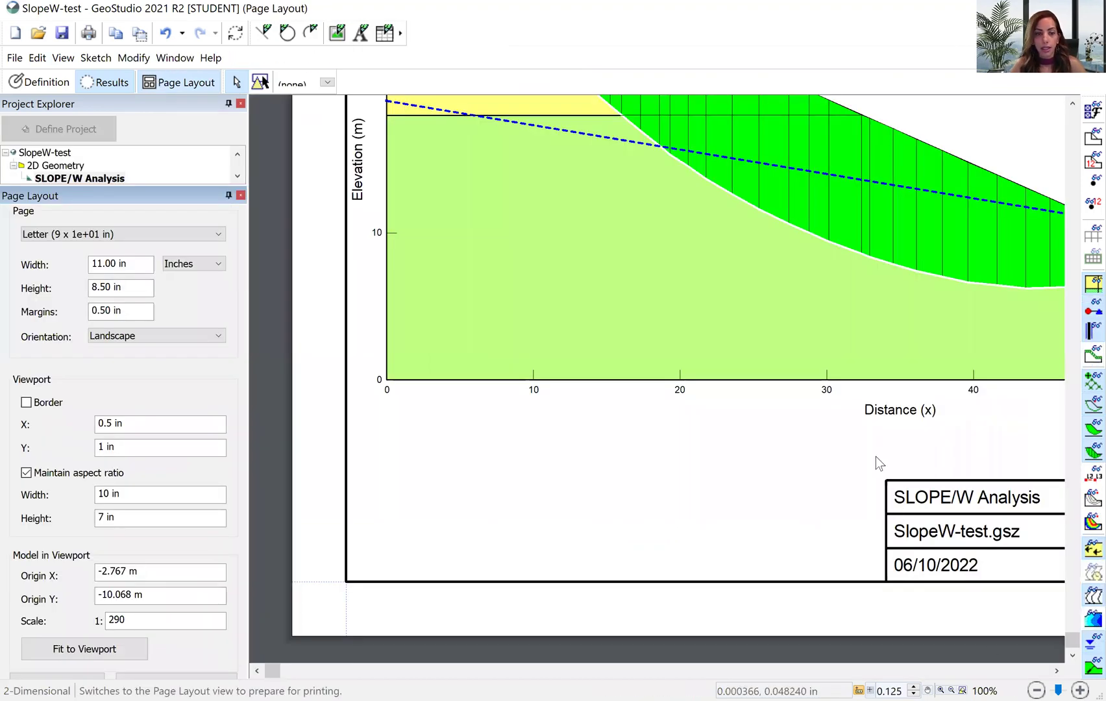
{"action": "scroll", "coordinate": [870, 455], "scroll_direction": "down", "scroll_amount": 1}
{"action": "scroll", "coordinate": [861, 447], "scroll_direction": "down", "scroll_amount": 4}
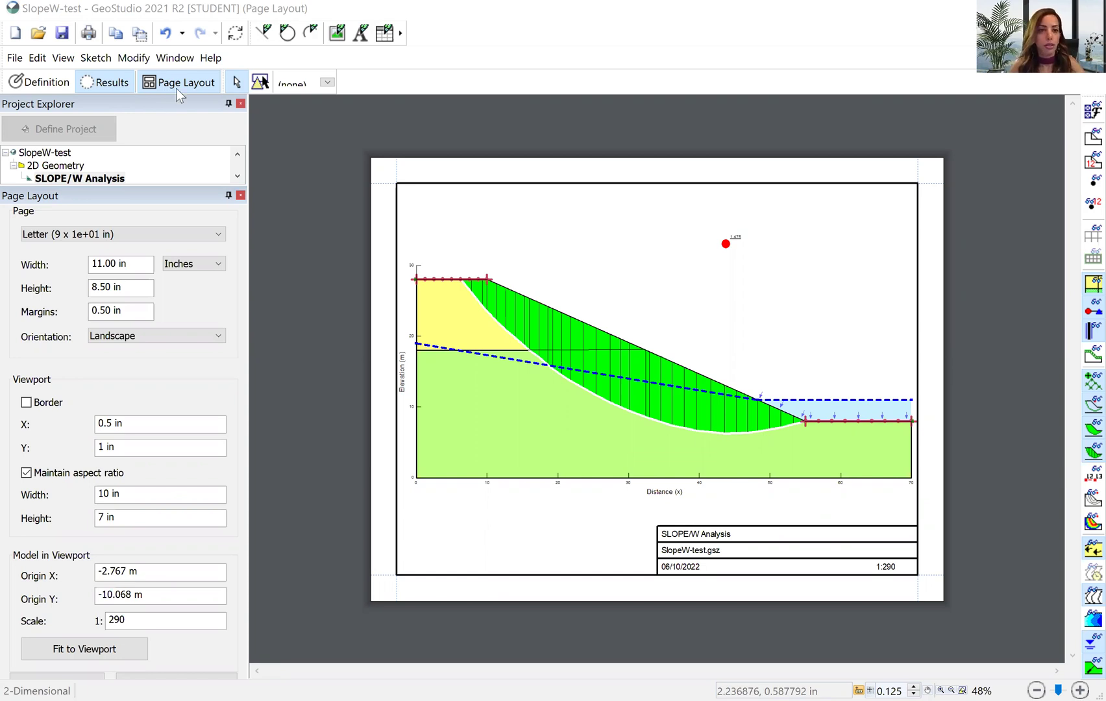
{"action": "left_click", "coordinate": [105, 83]}
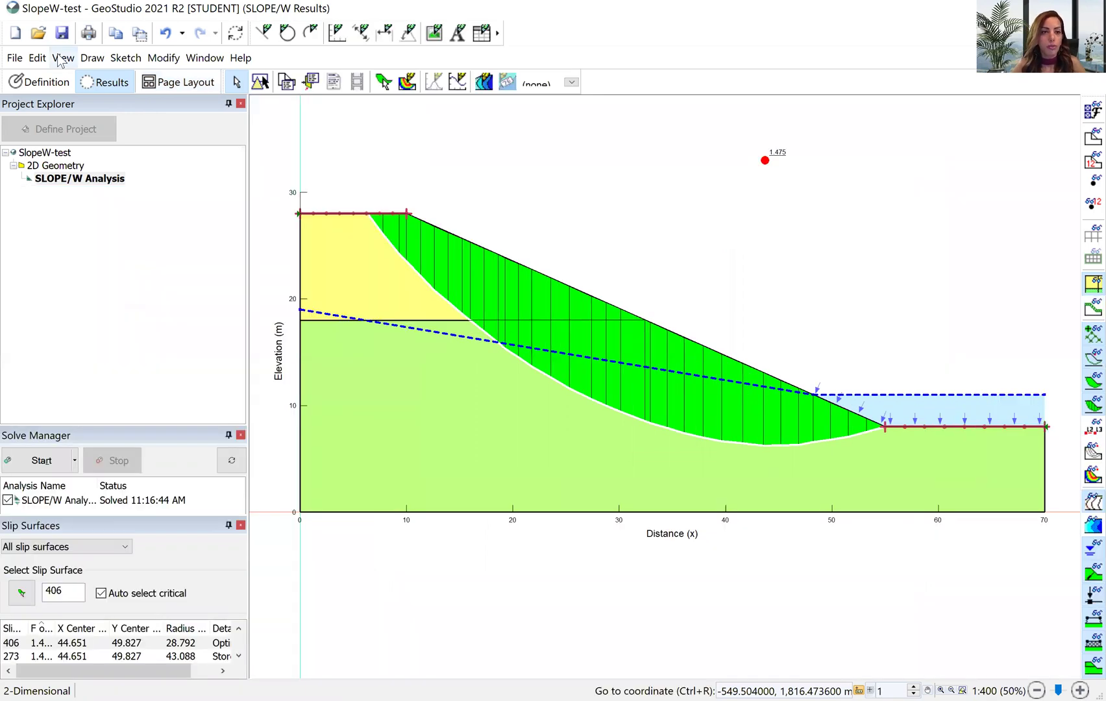
{"action": "left_click", "coordinate": [62, 57]}
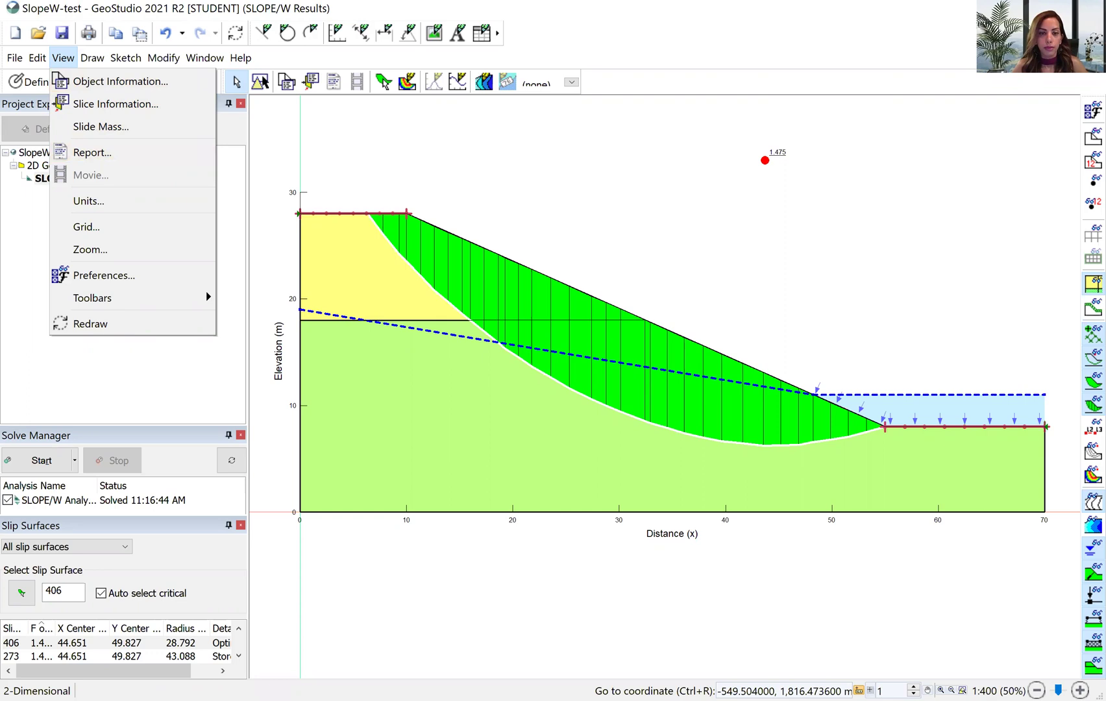
{"action": "key", "text": "Escape"}
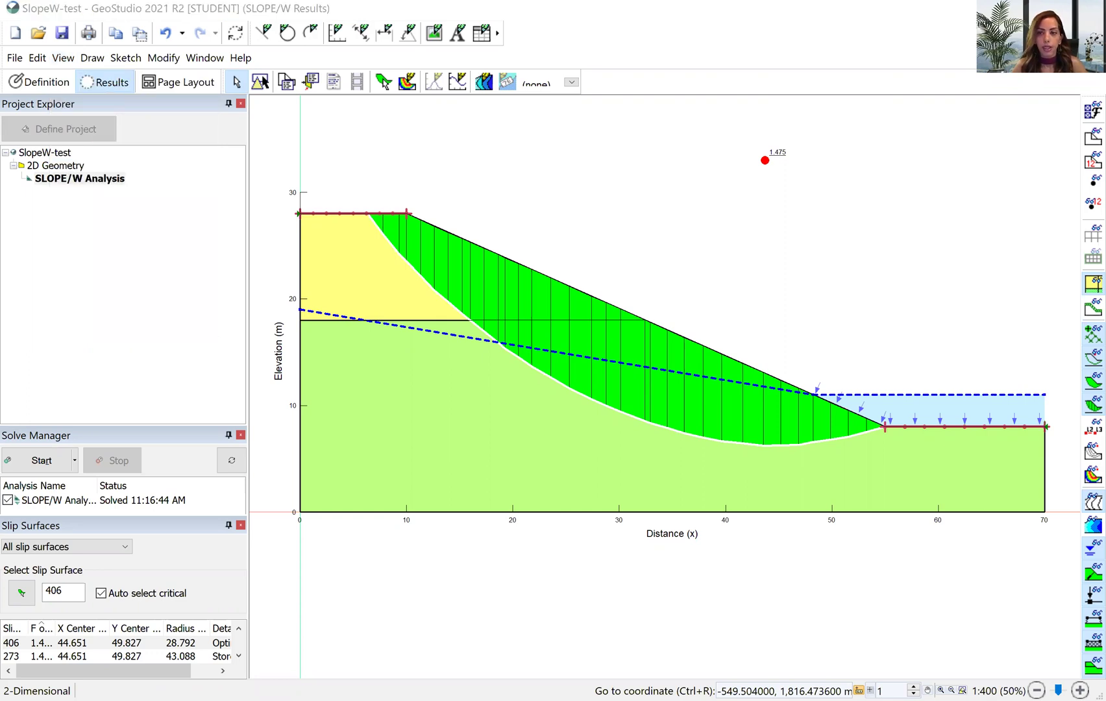
Draw the slip surface color map over the slope, showing all slip surfaces with the critical slip surface highlighted.
{"action": "left_click", "coordinate": [86, 62]}
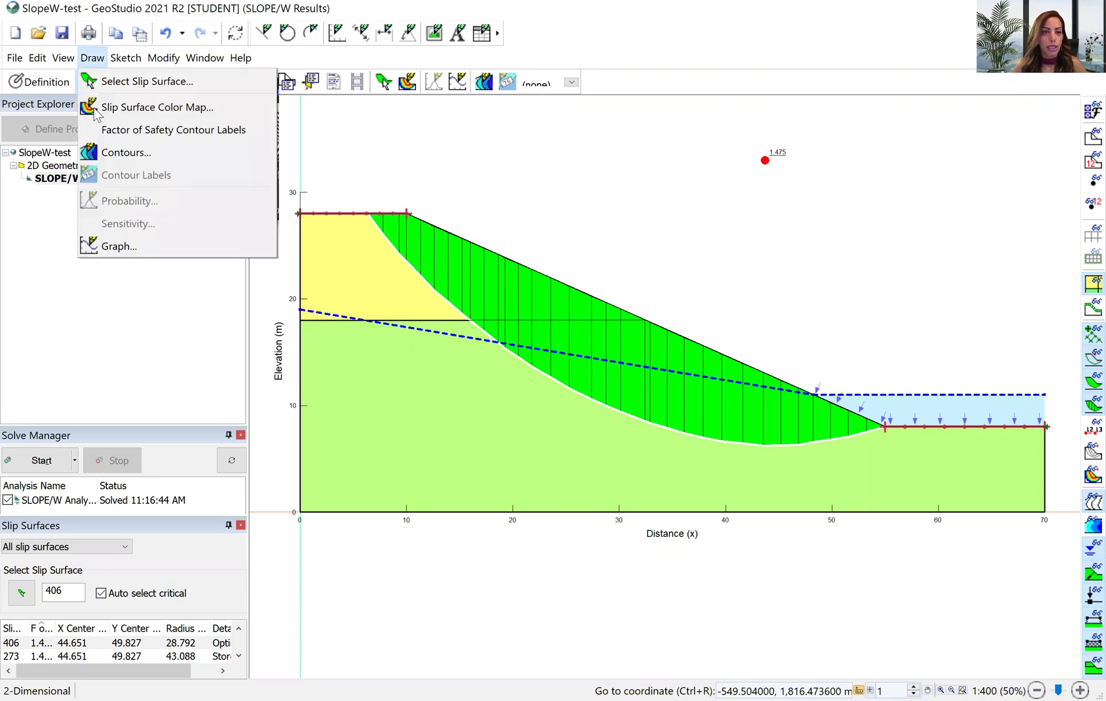
{"action": "left_click", "coordinate": [137, 83]}
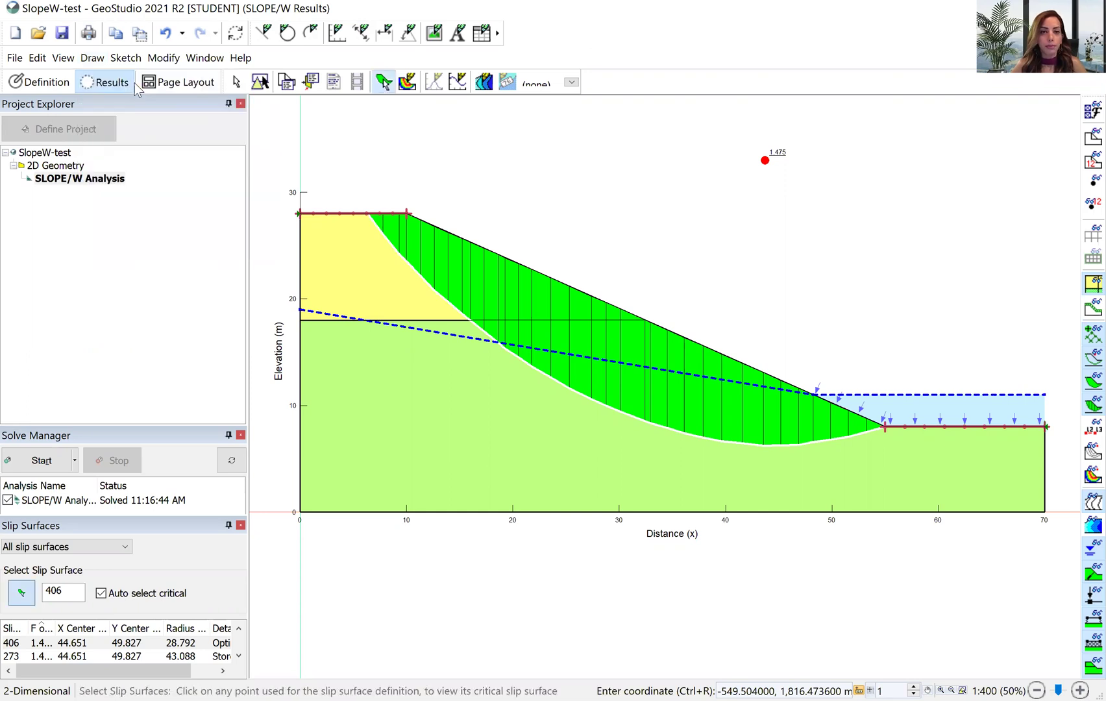
{"action": "left_click", "coordinate": [92, 58]}
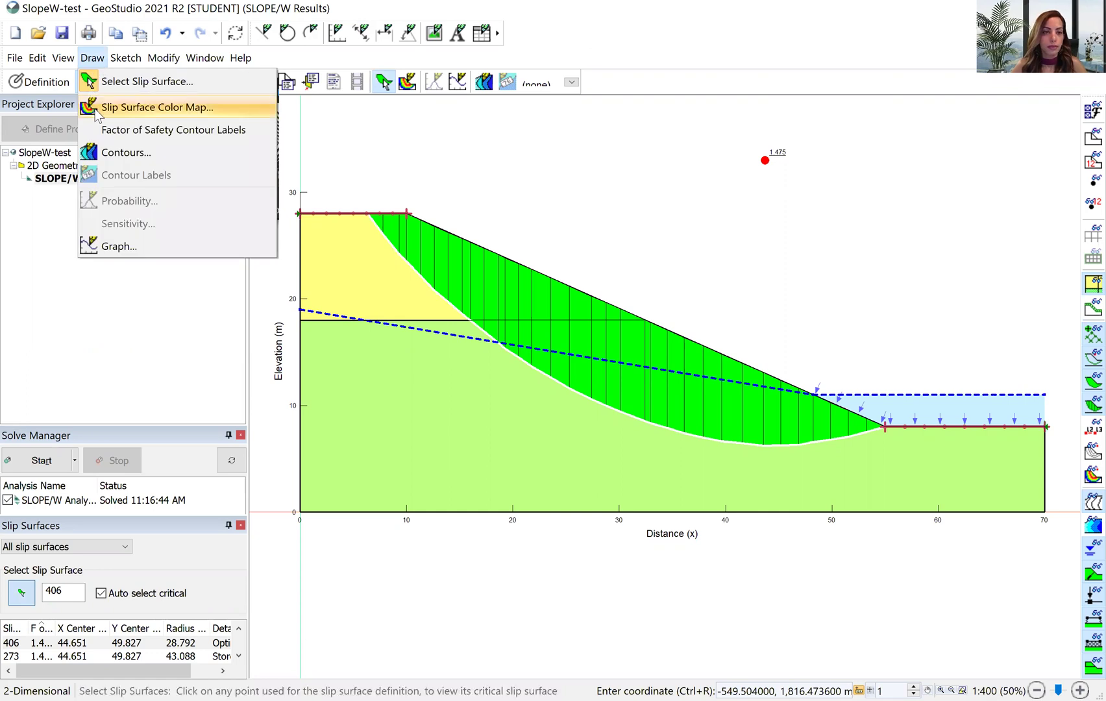
{"action": "left_click", "coordinate": [217, 104]}
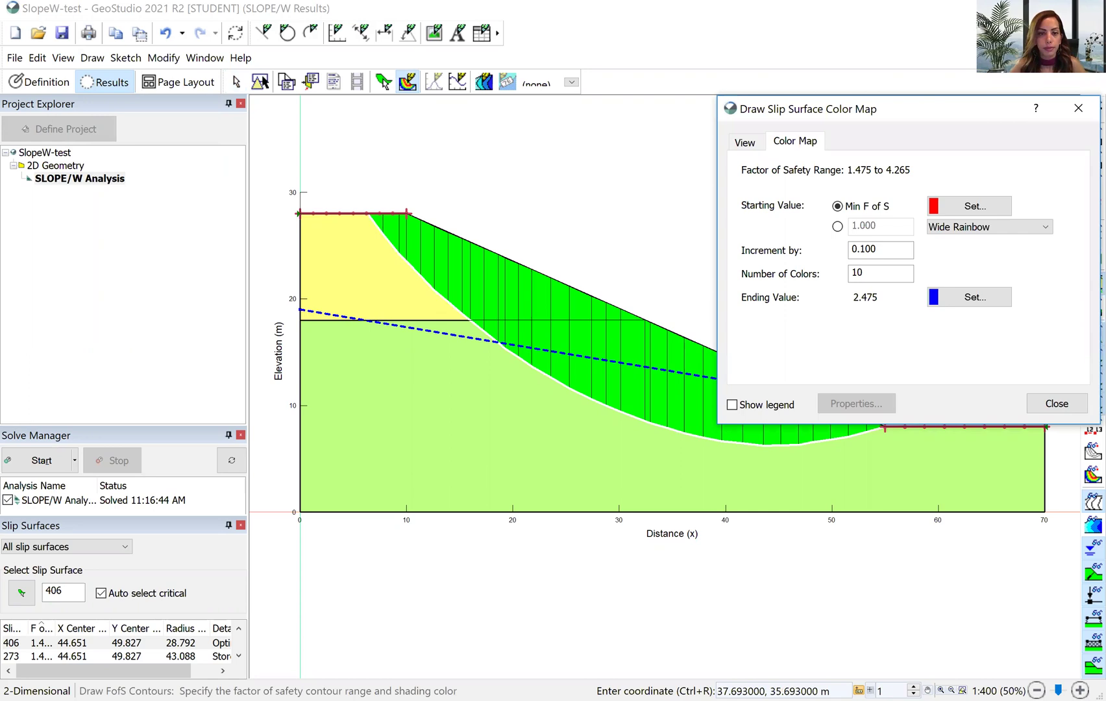
{"action": "key", "text": "Escape"}
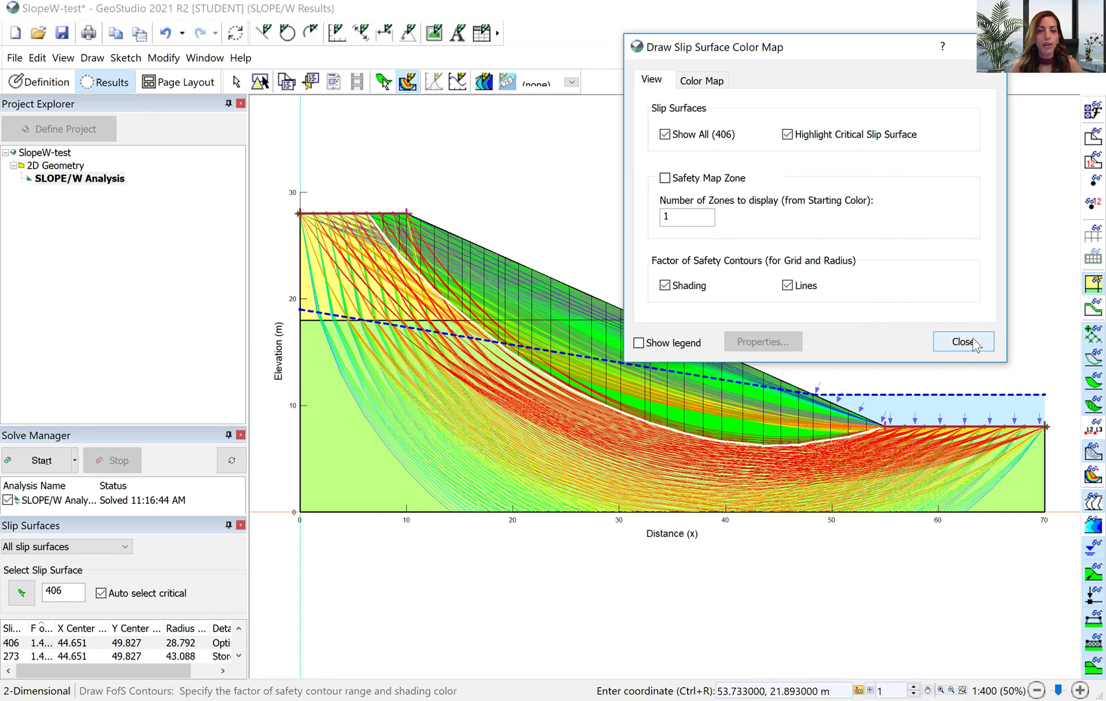
{"action": "left_click", "coordinate": [962, 342]}
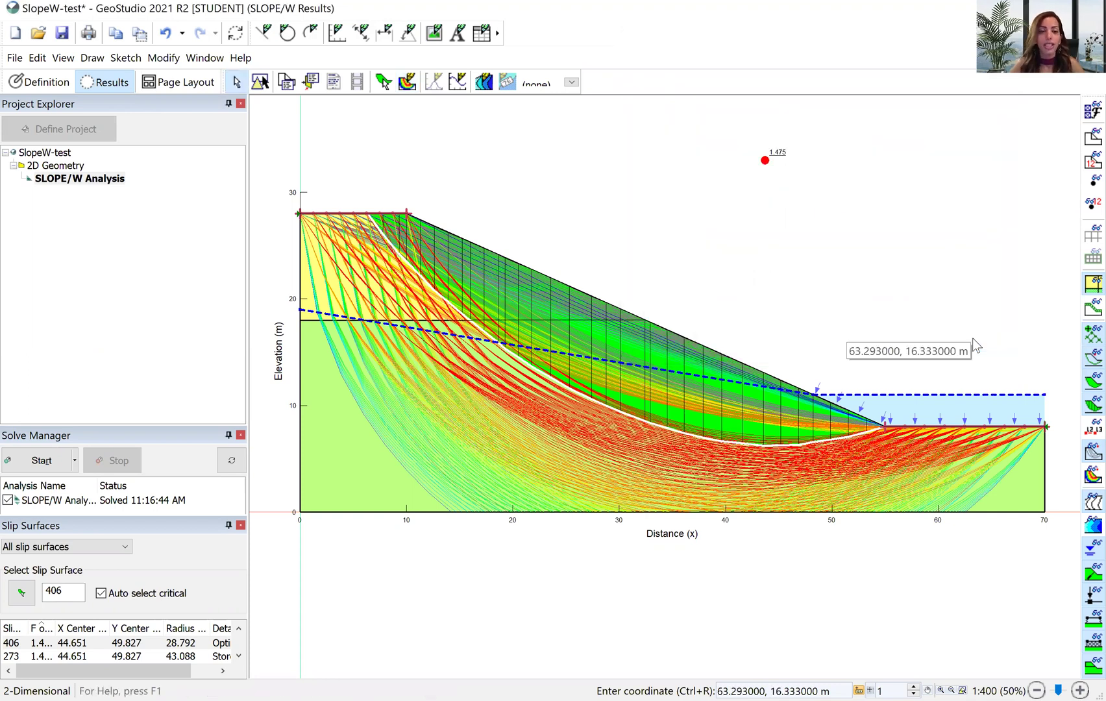